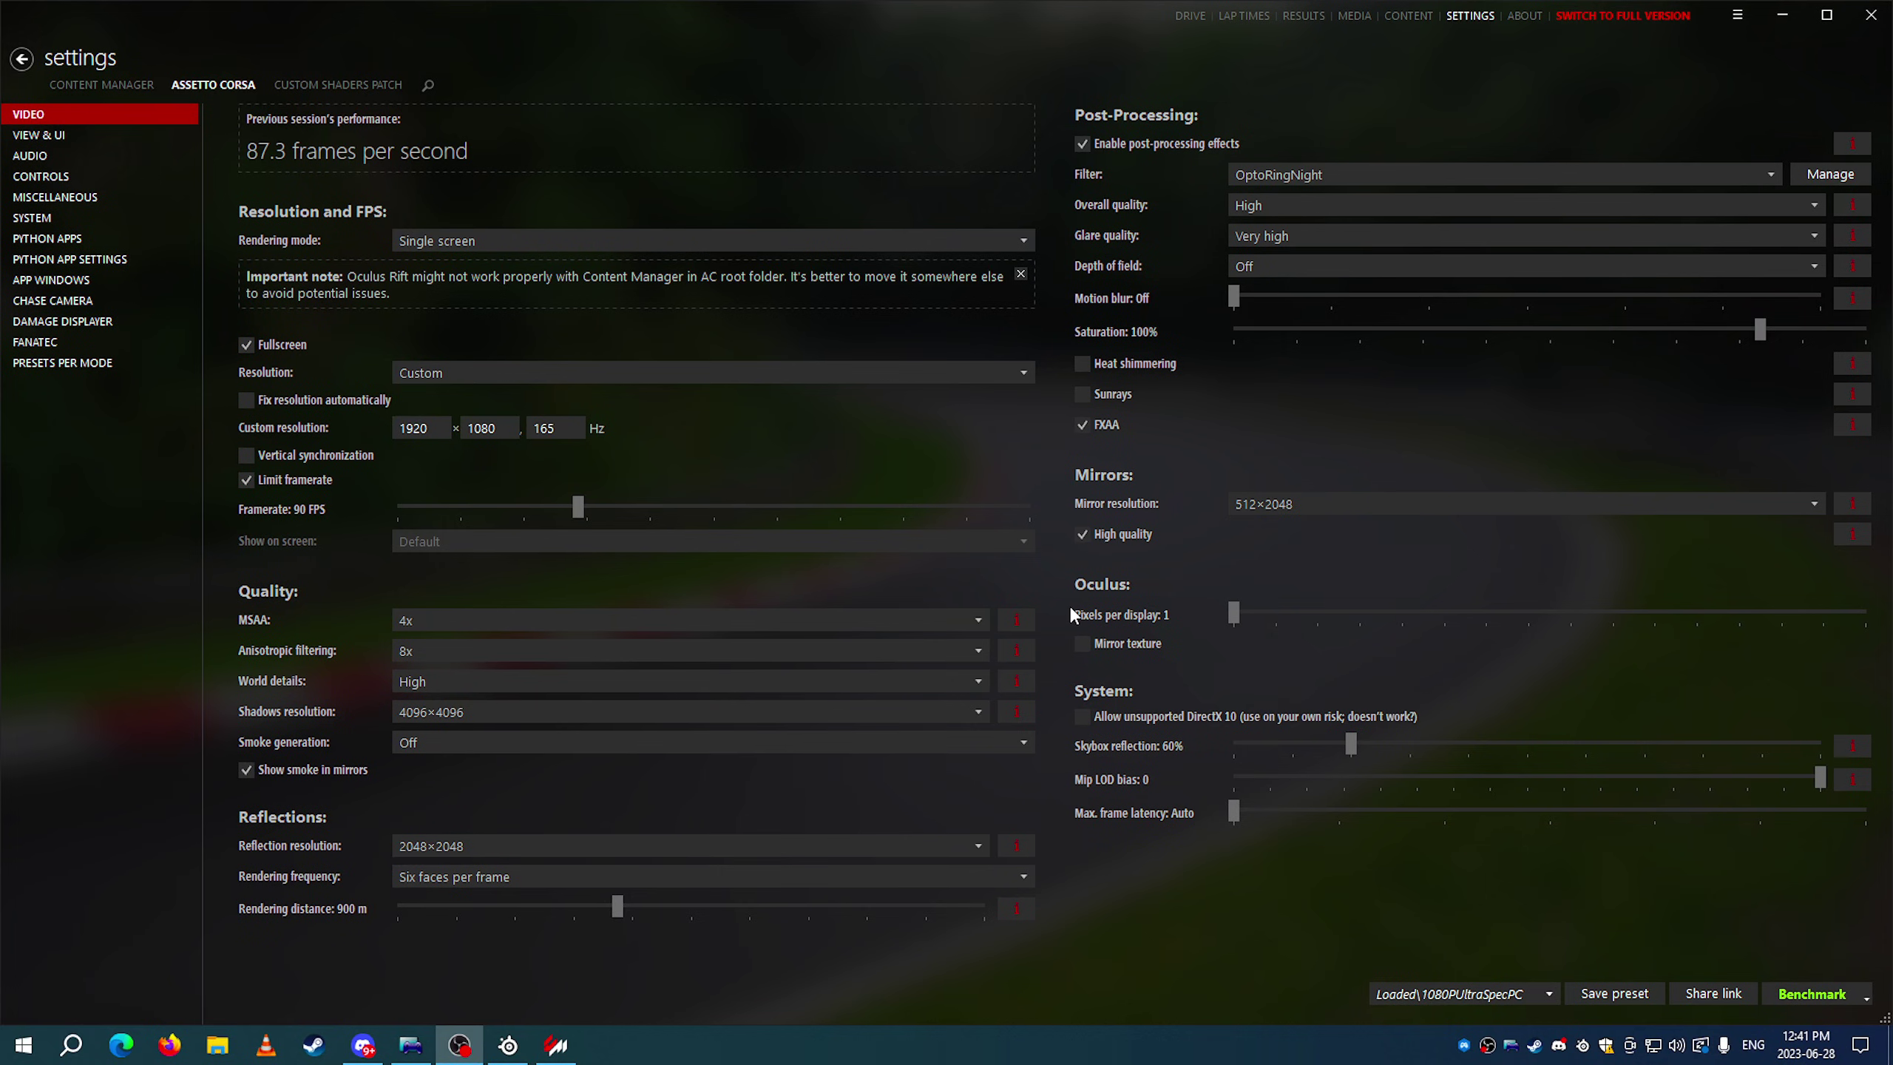
# Open the Smart Mirror extension settings of the Custom Shaders Patch
pyautogui.click(798, 468)
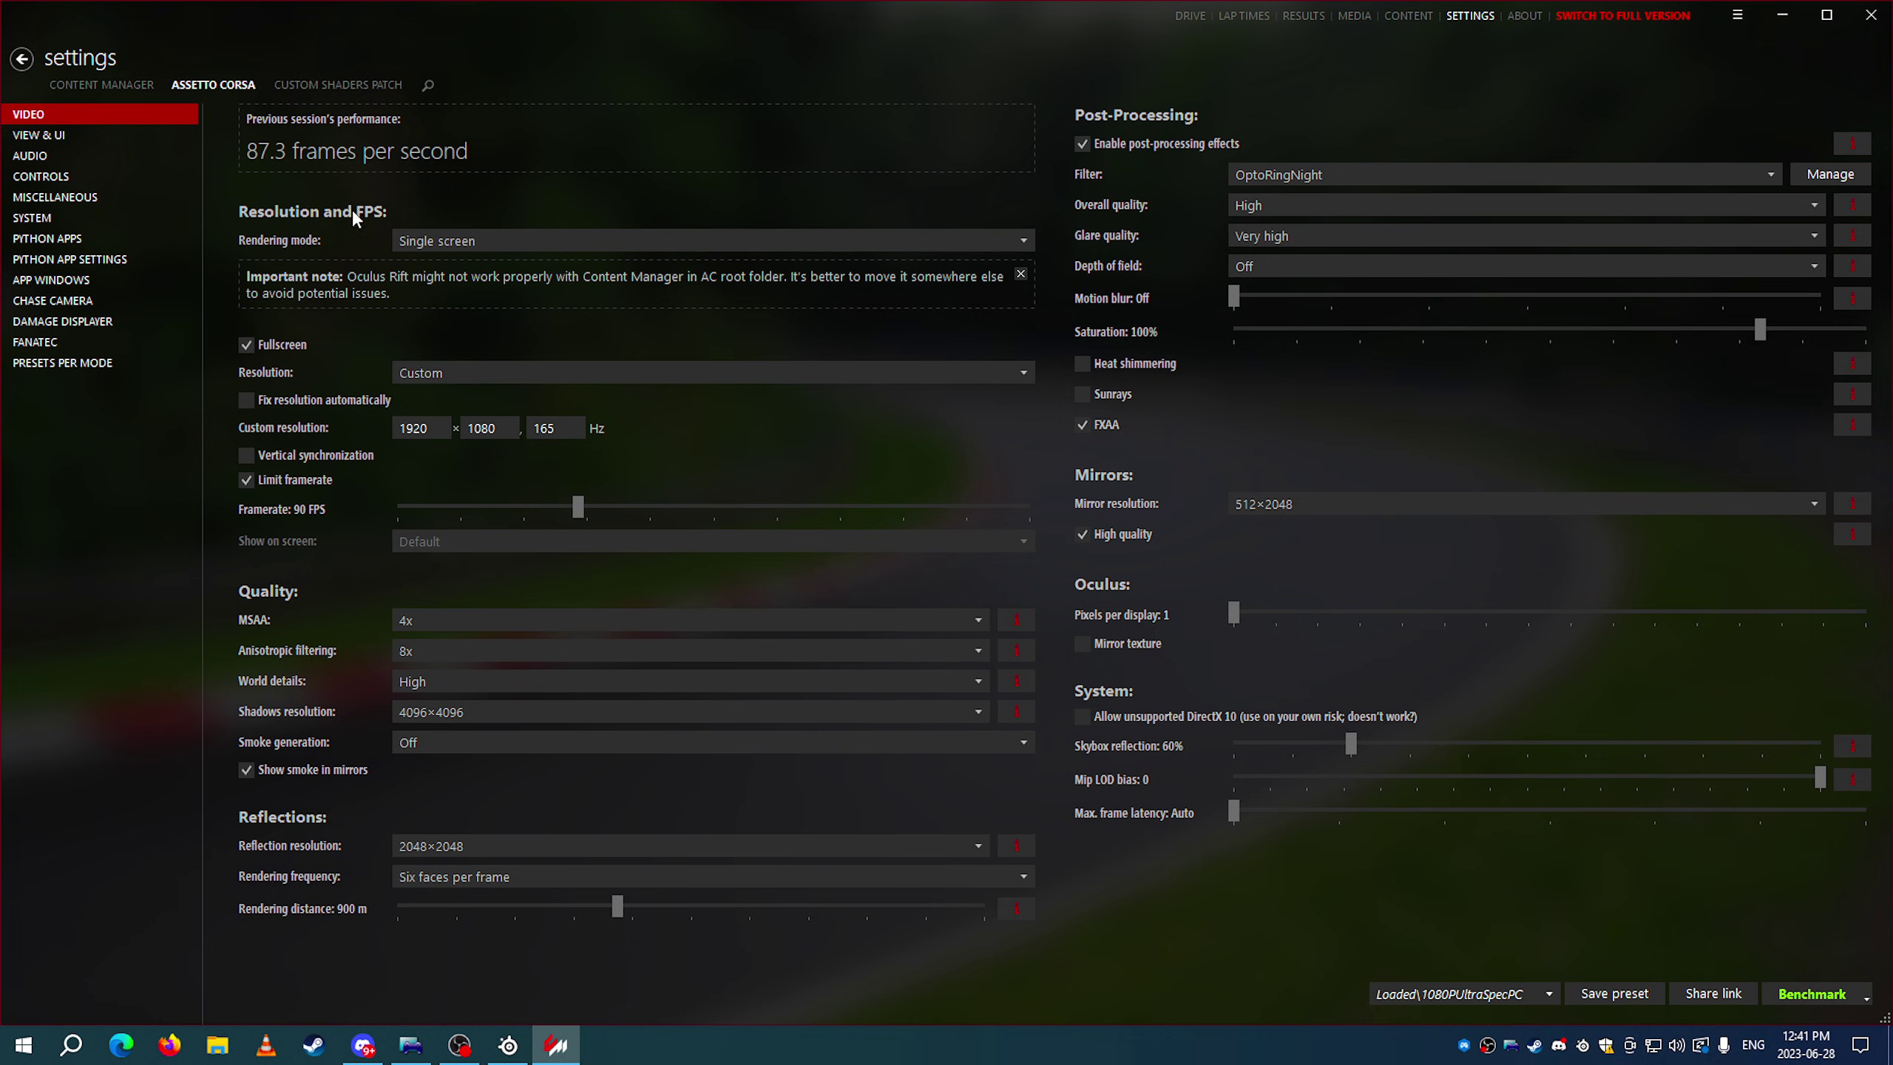
pyautogui.click(332, 86)
pyautogui.scroll(-2, 154, 604)
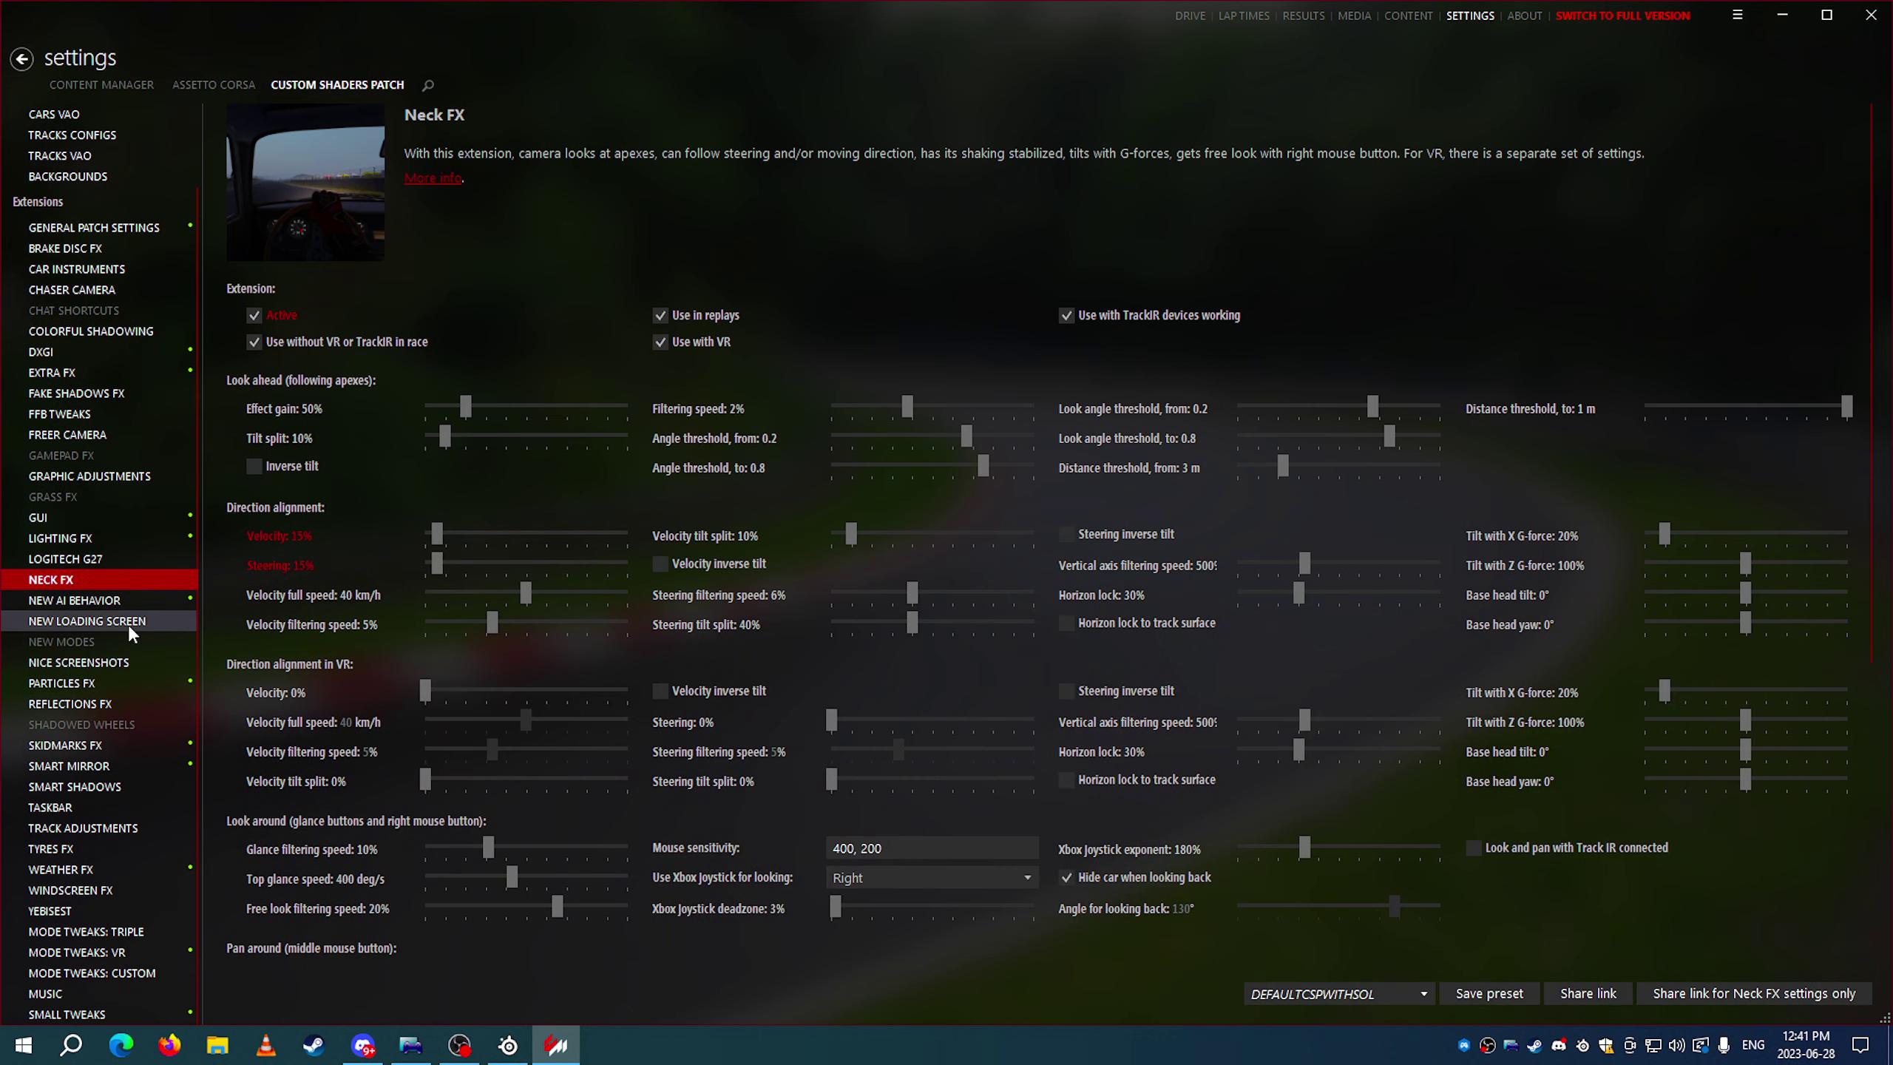
pyautogui.click(113, 763)
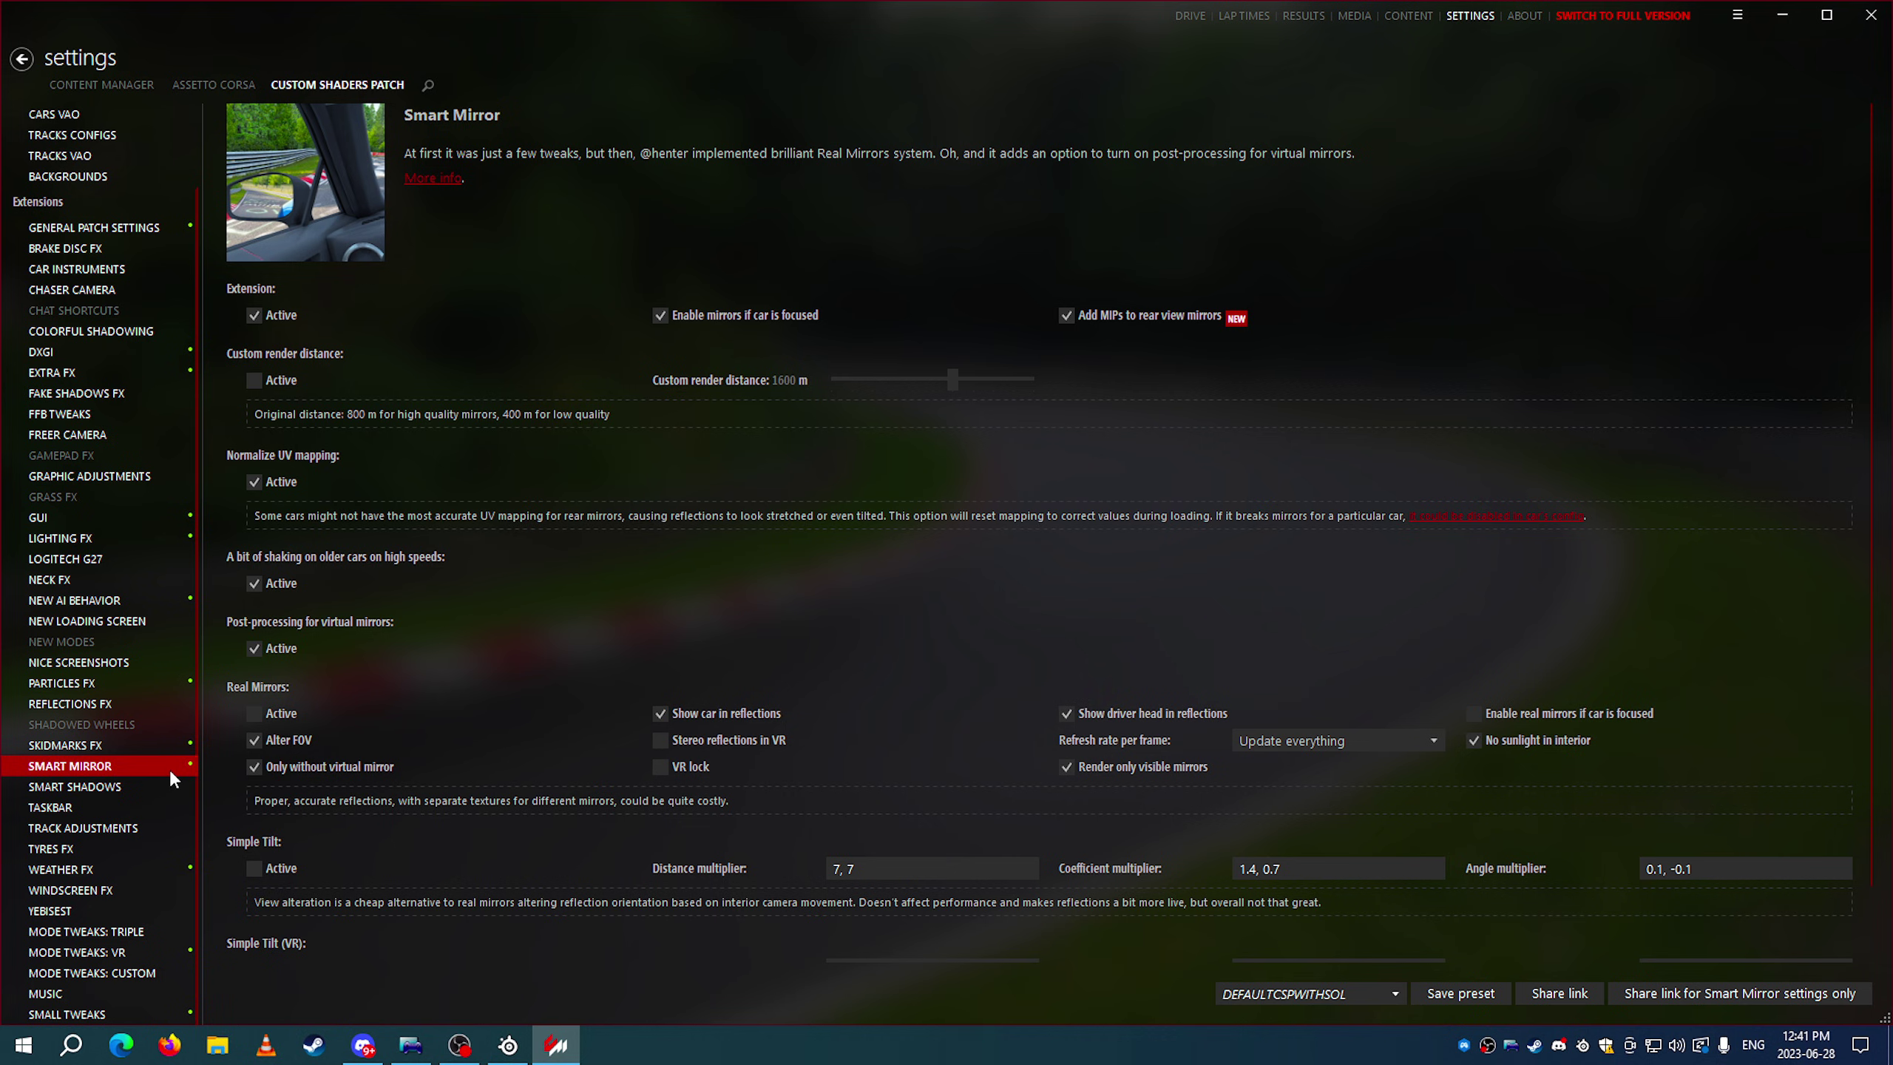
# Switch on Real Mirrors, view its per-frame refresh rate choices, and switch Real Mirrors back off
pyautogui.click(284, 713)
pyautogui.click(1307, 743)
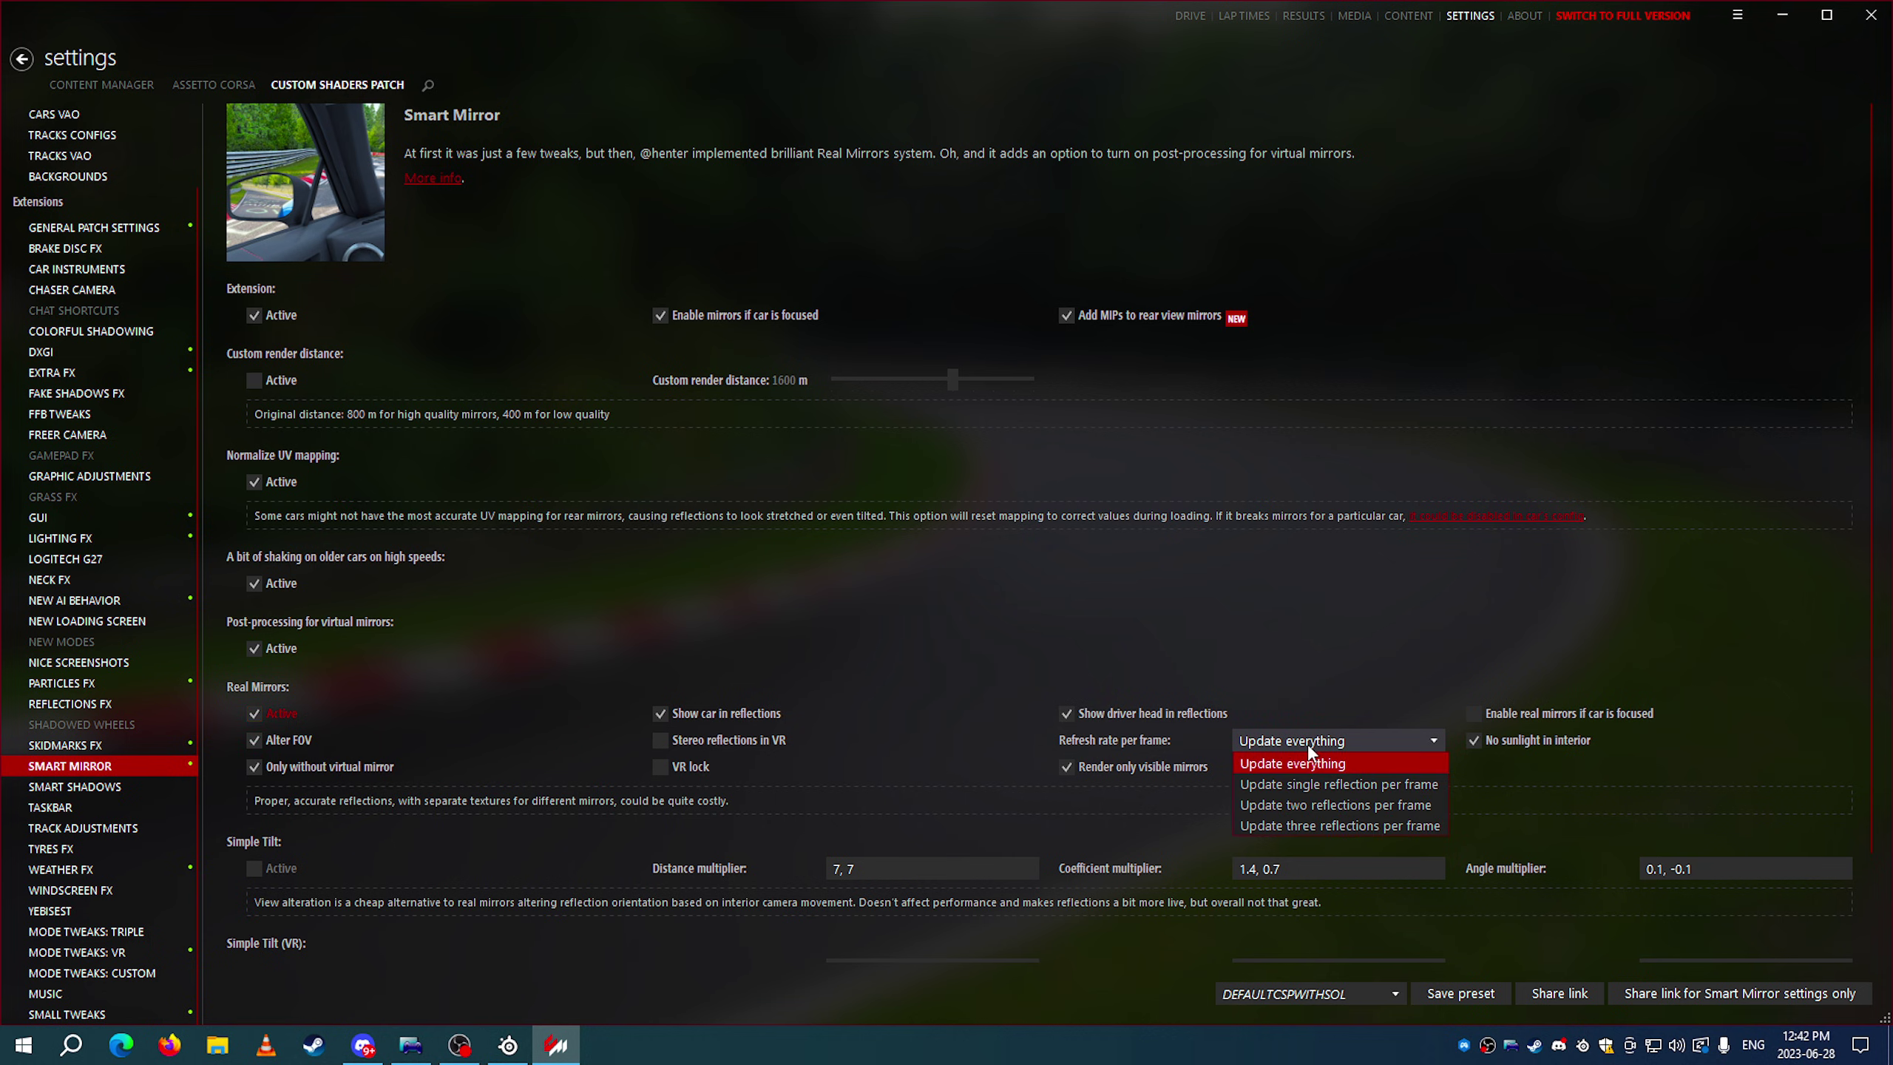
pyautogui.click(1283, 707)
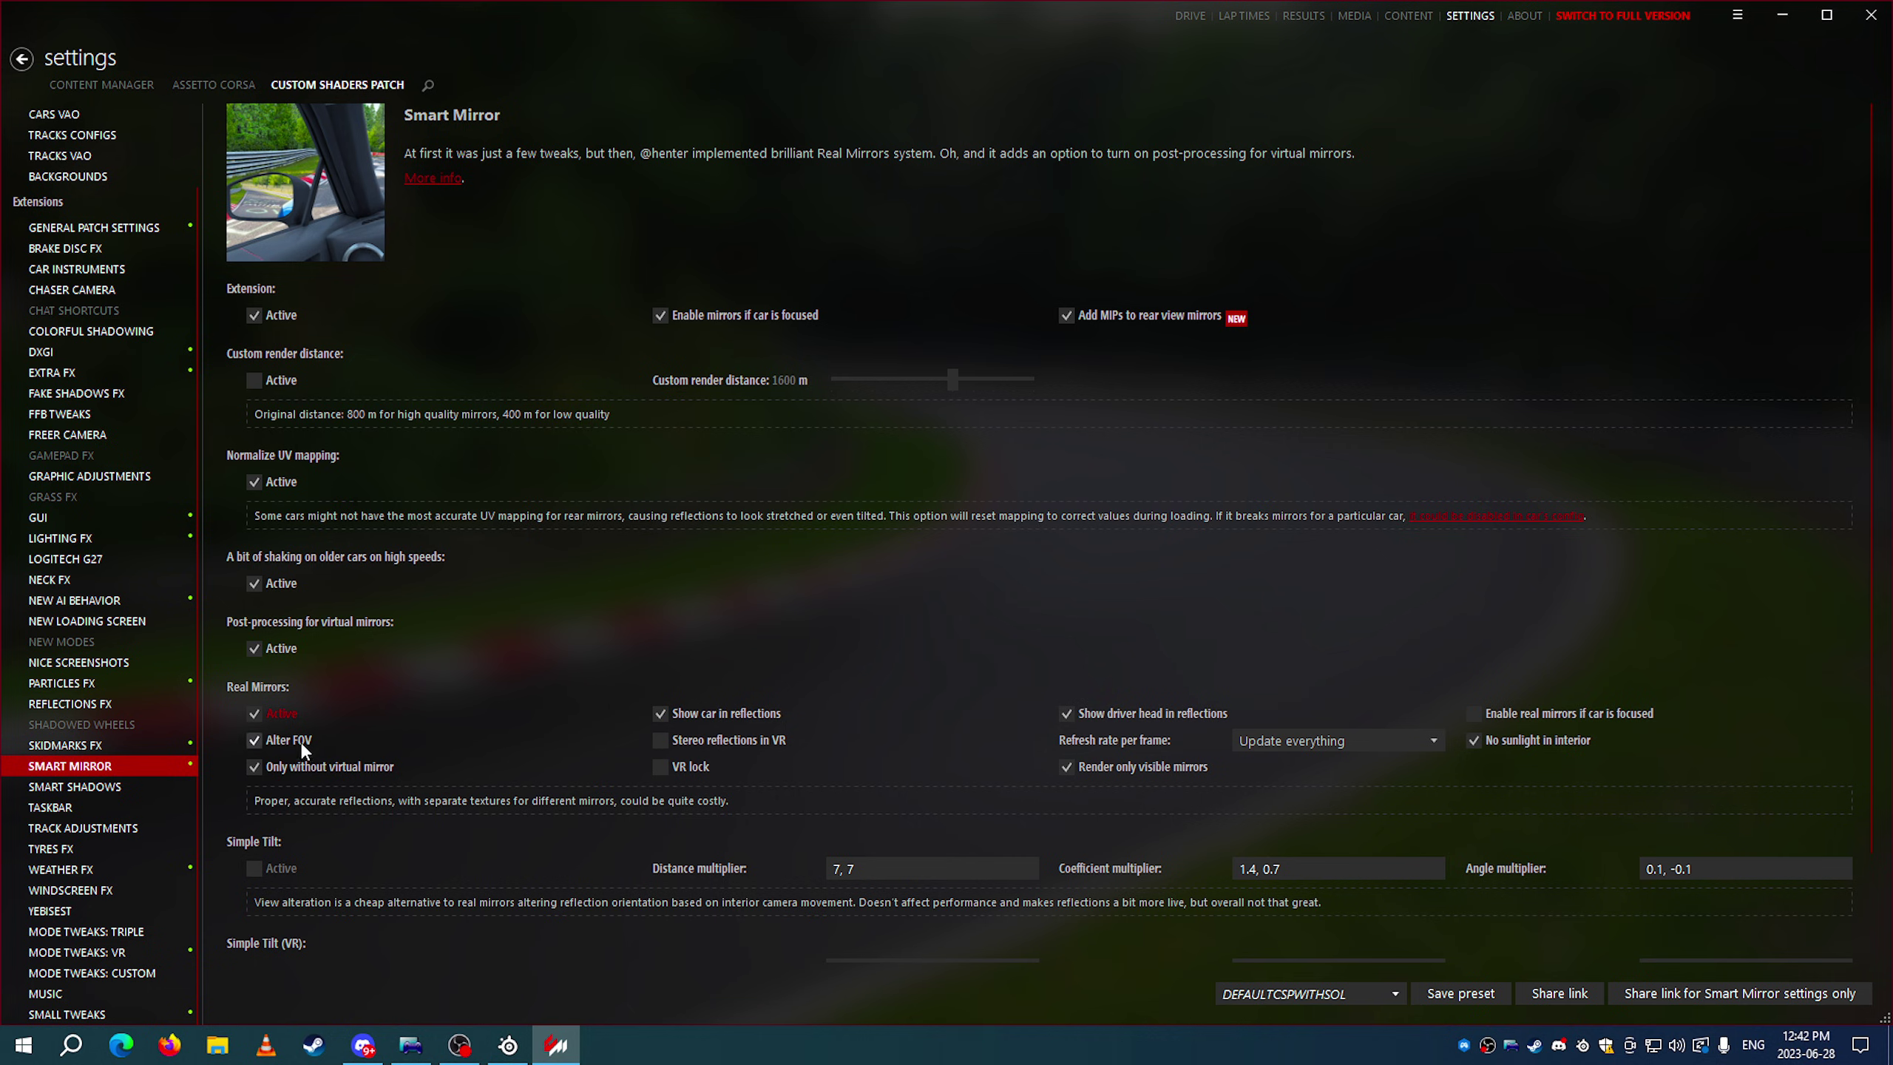
pyautogui.click(281, 715)
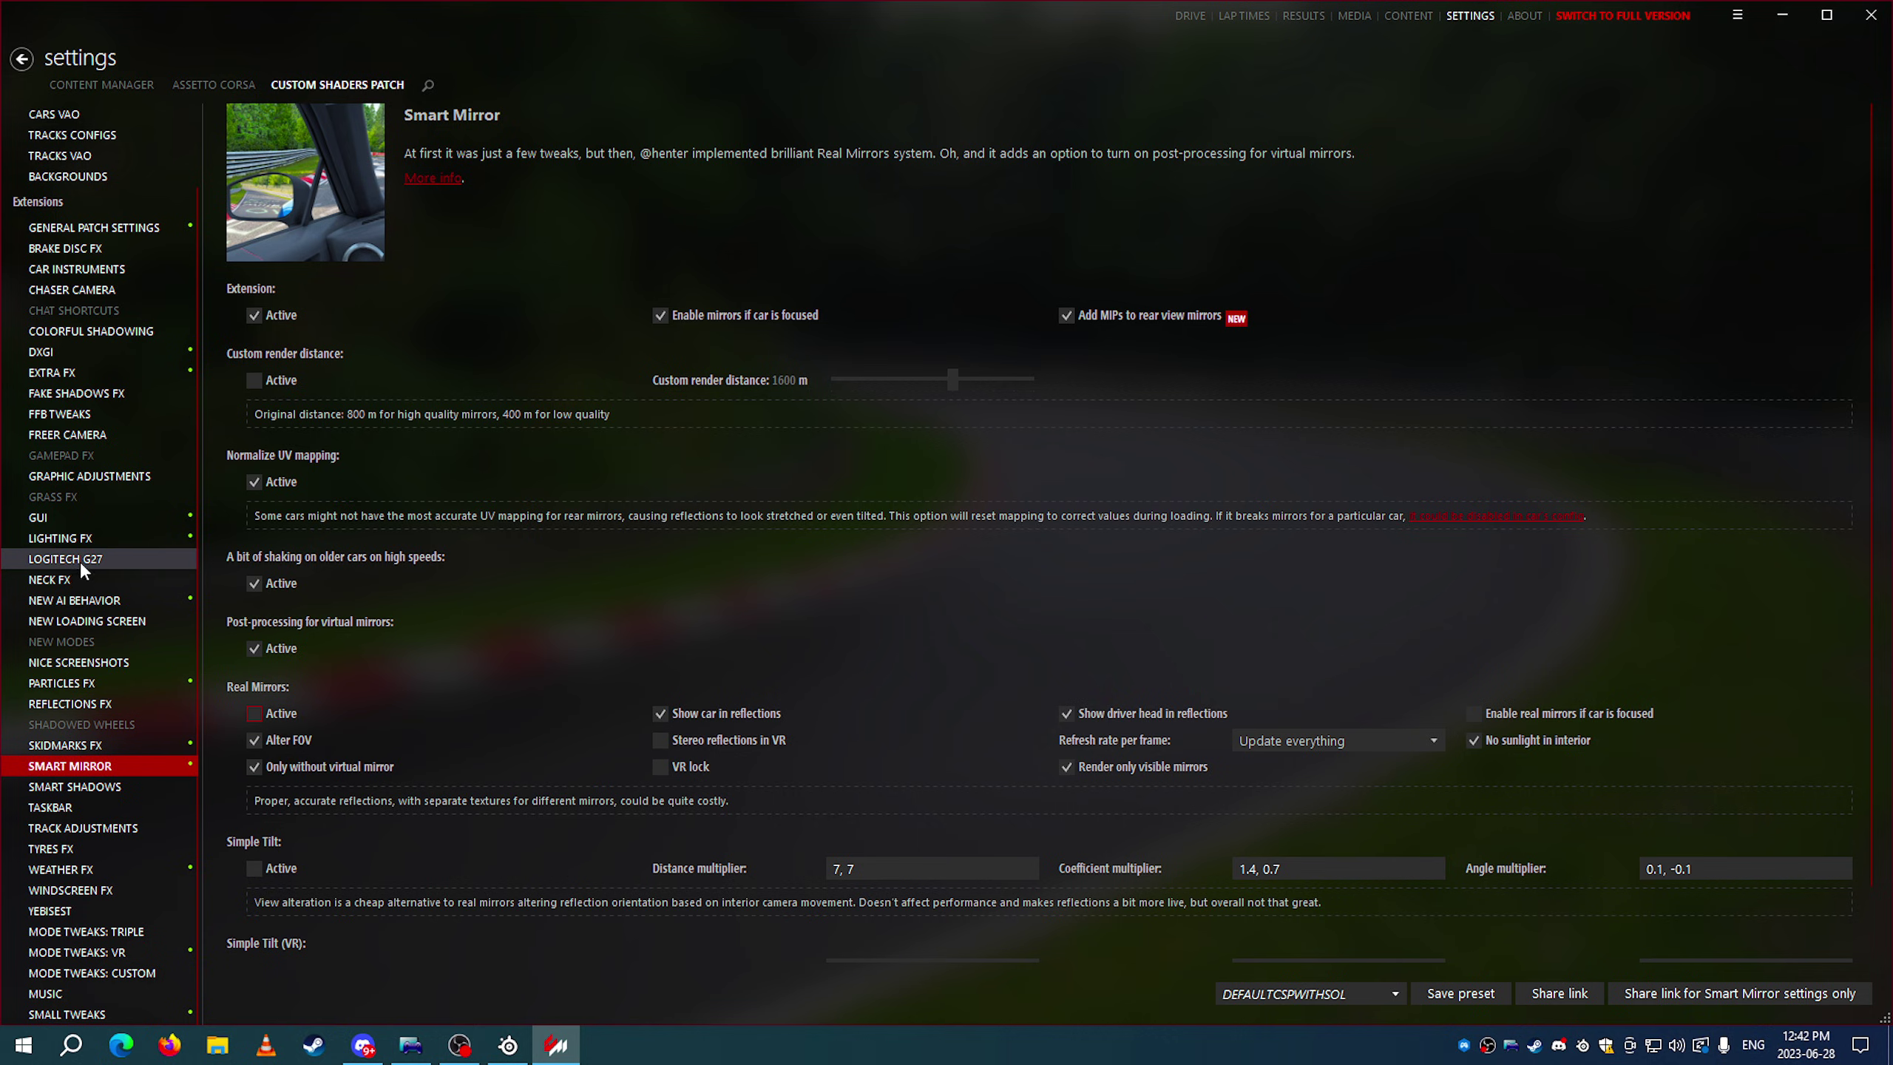
# View the Grass FX extension settings and lower the maximum amount of bits for Skidmarks FX
pyautogui.click(125, 496)
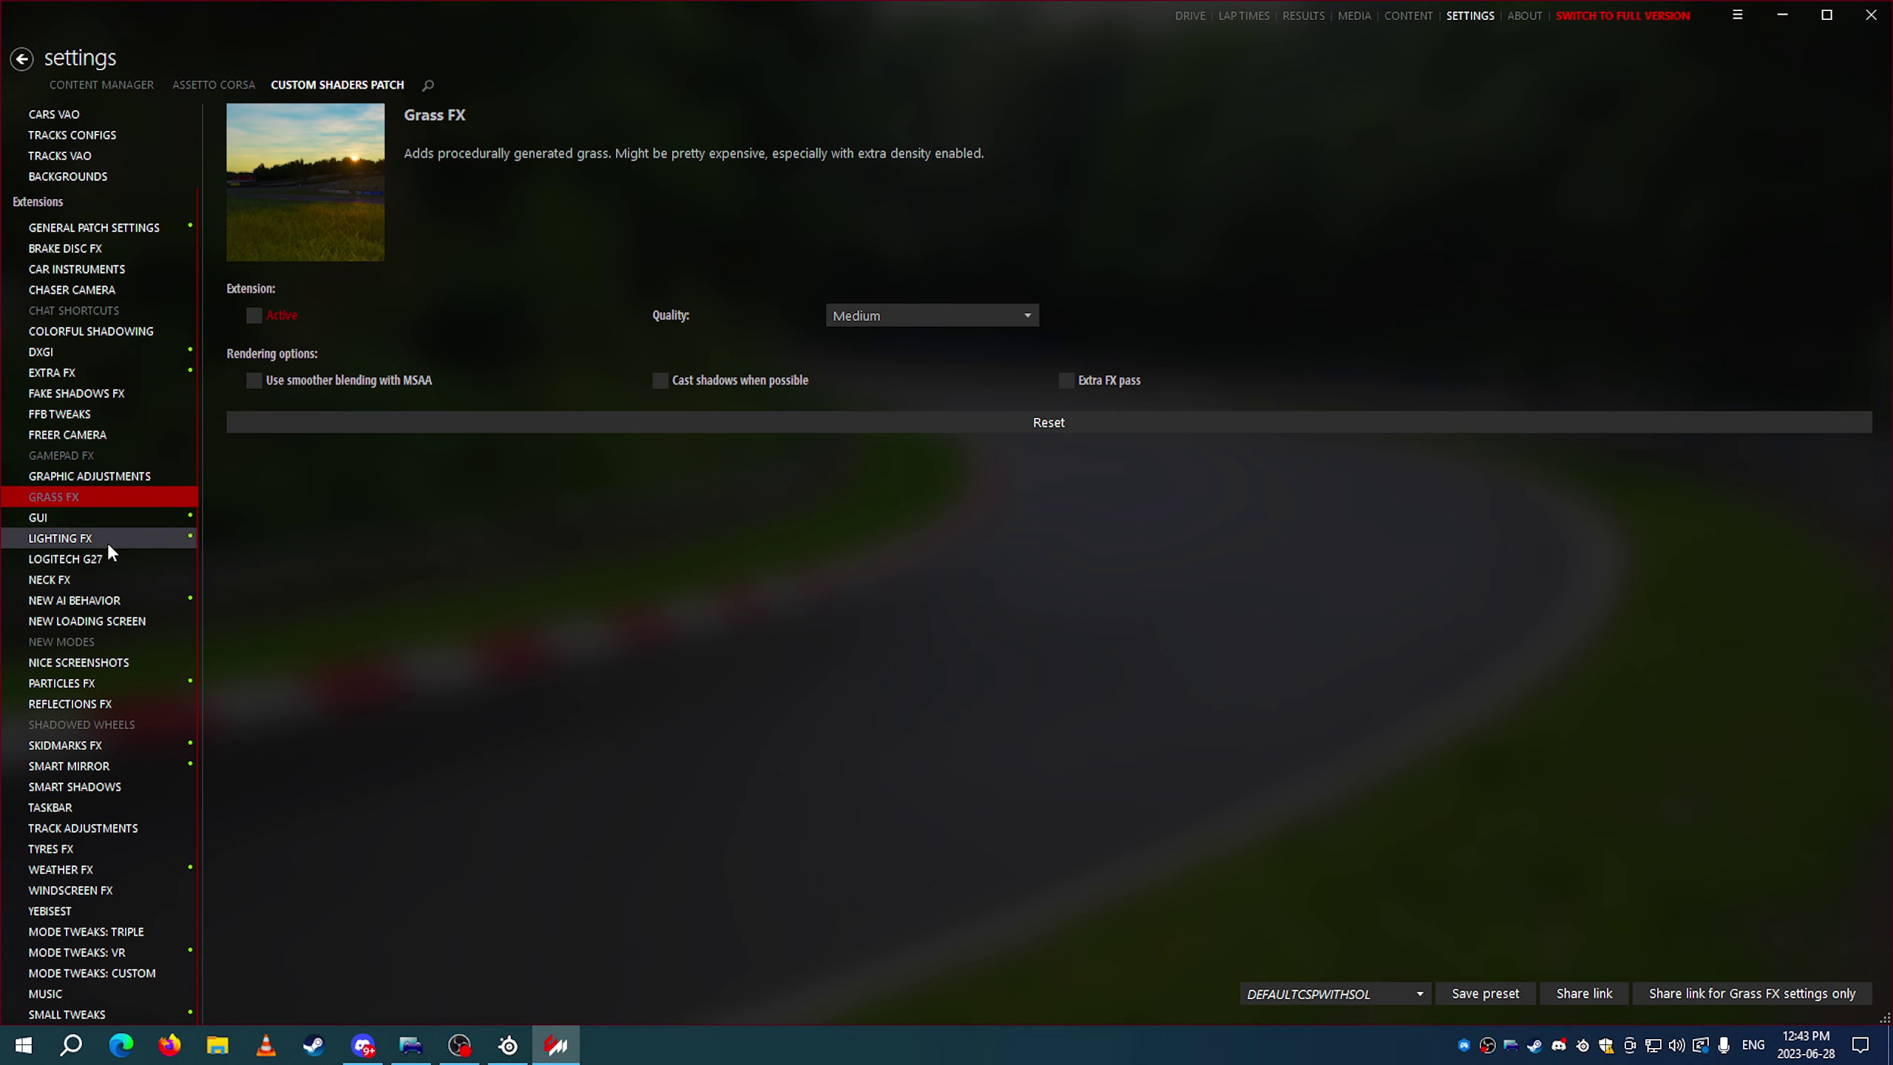
pyautogui.click(119, 743)
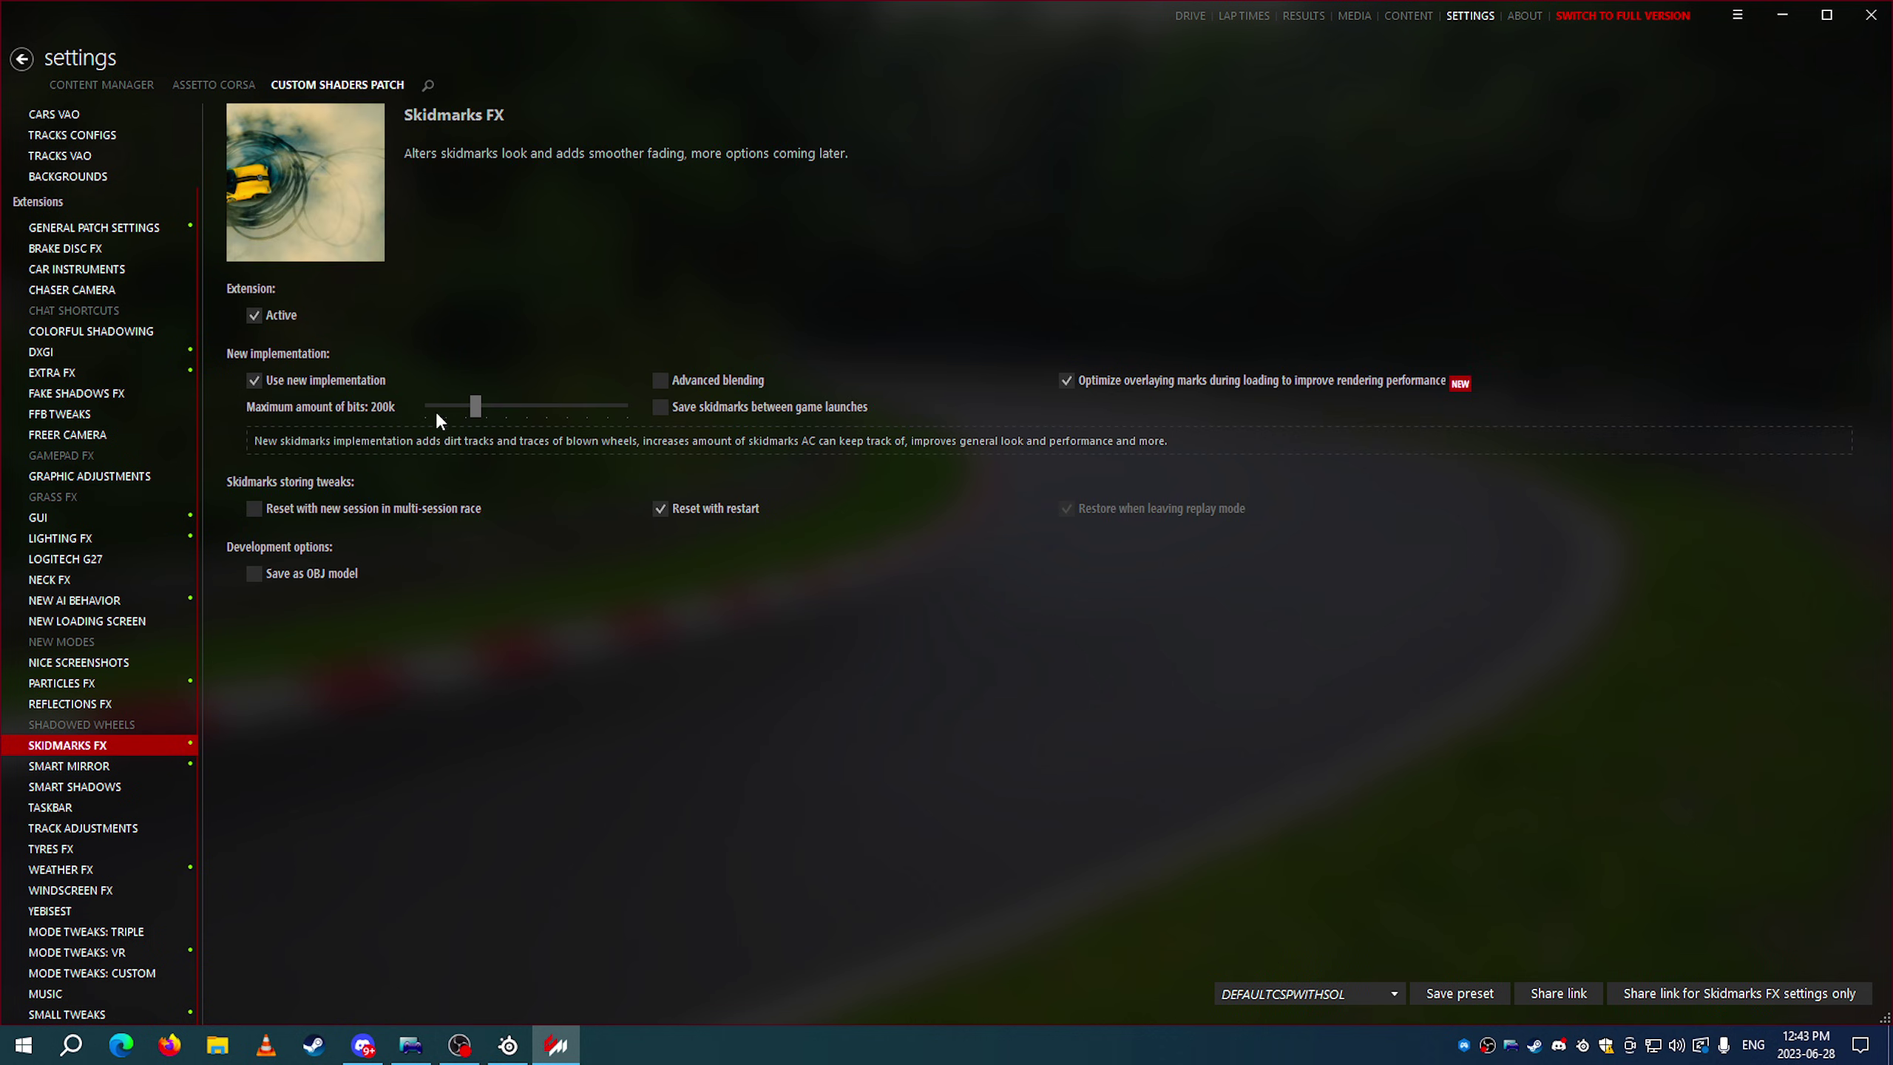
pyautogui.moveTo(477, 413); pyautogui.dragTo(440, 408)
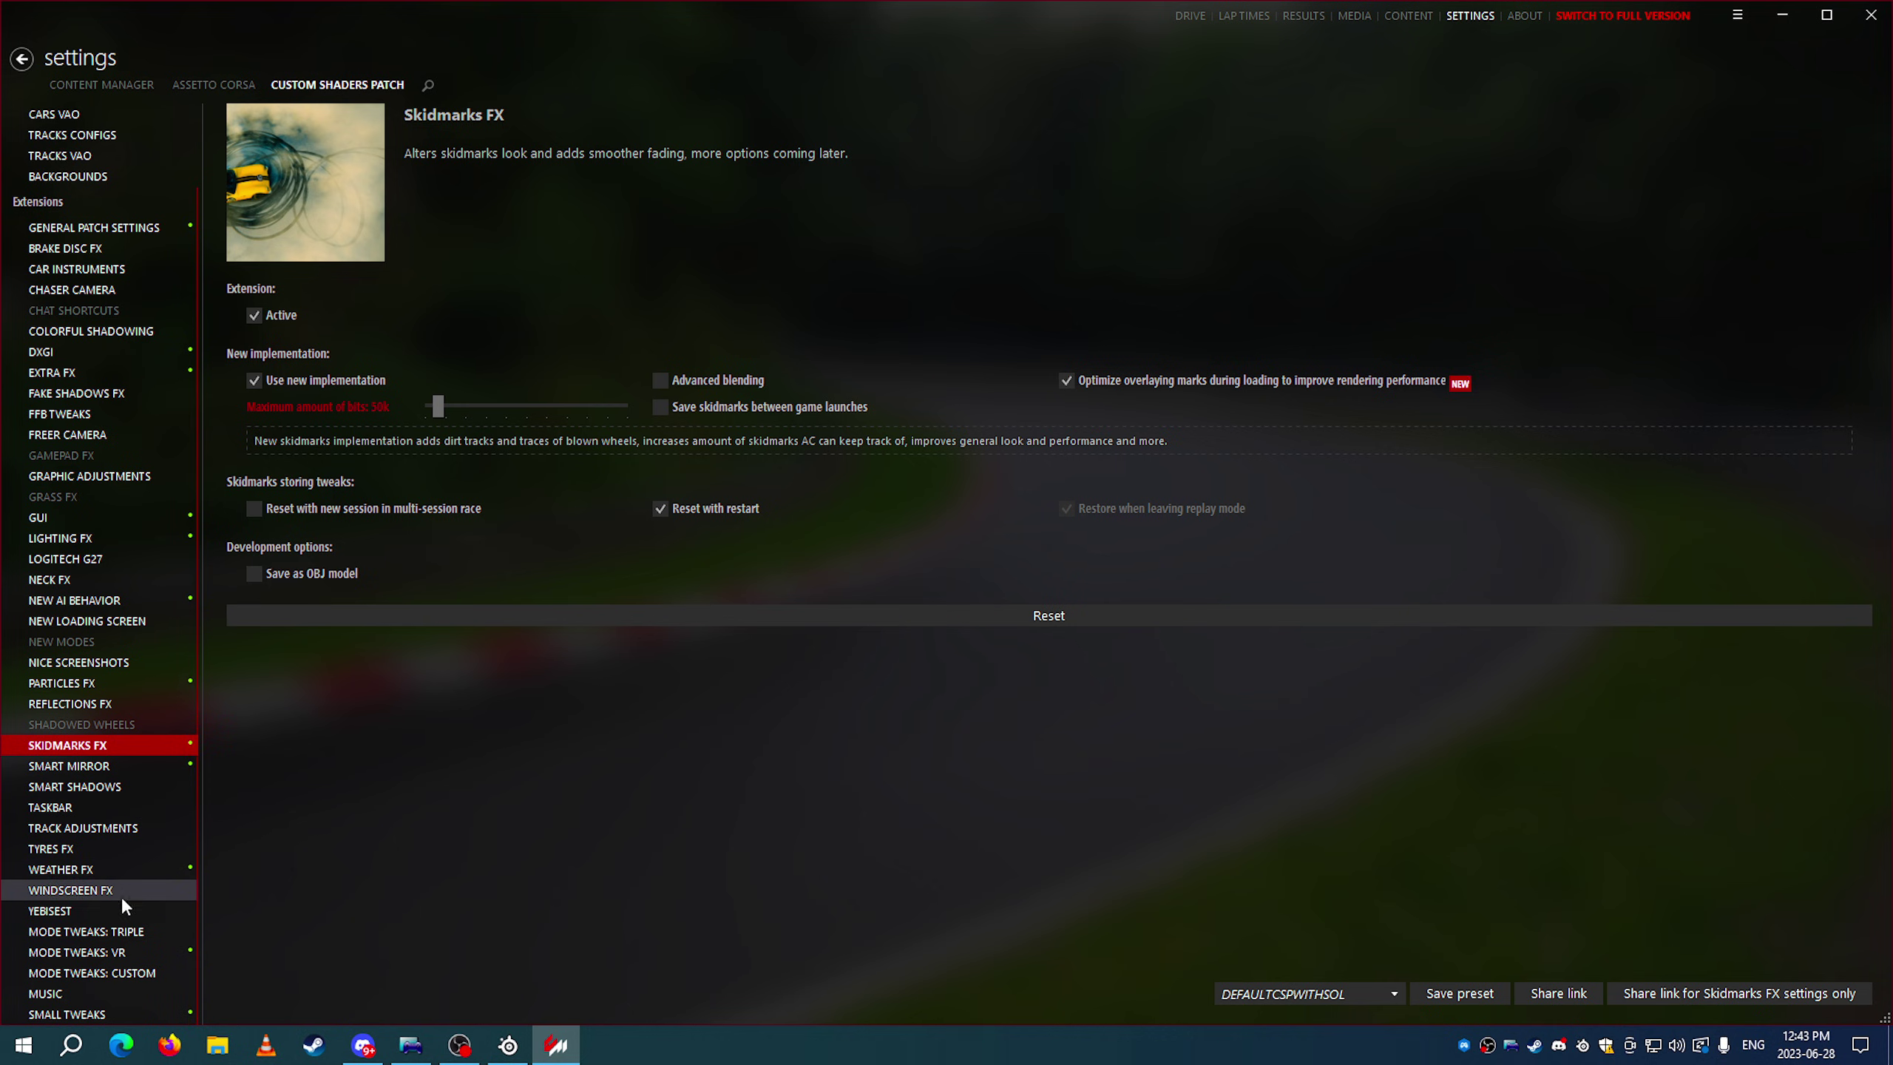
# View the Smart Shadows settings, and switch the Shadowed wheels extension on and back off
pyautogui.click(125, 786)
pyautogui.click(129, 725)
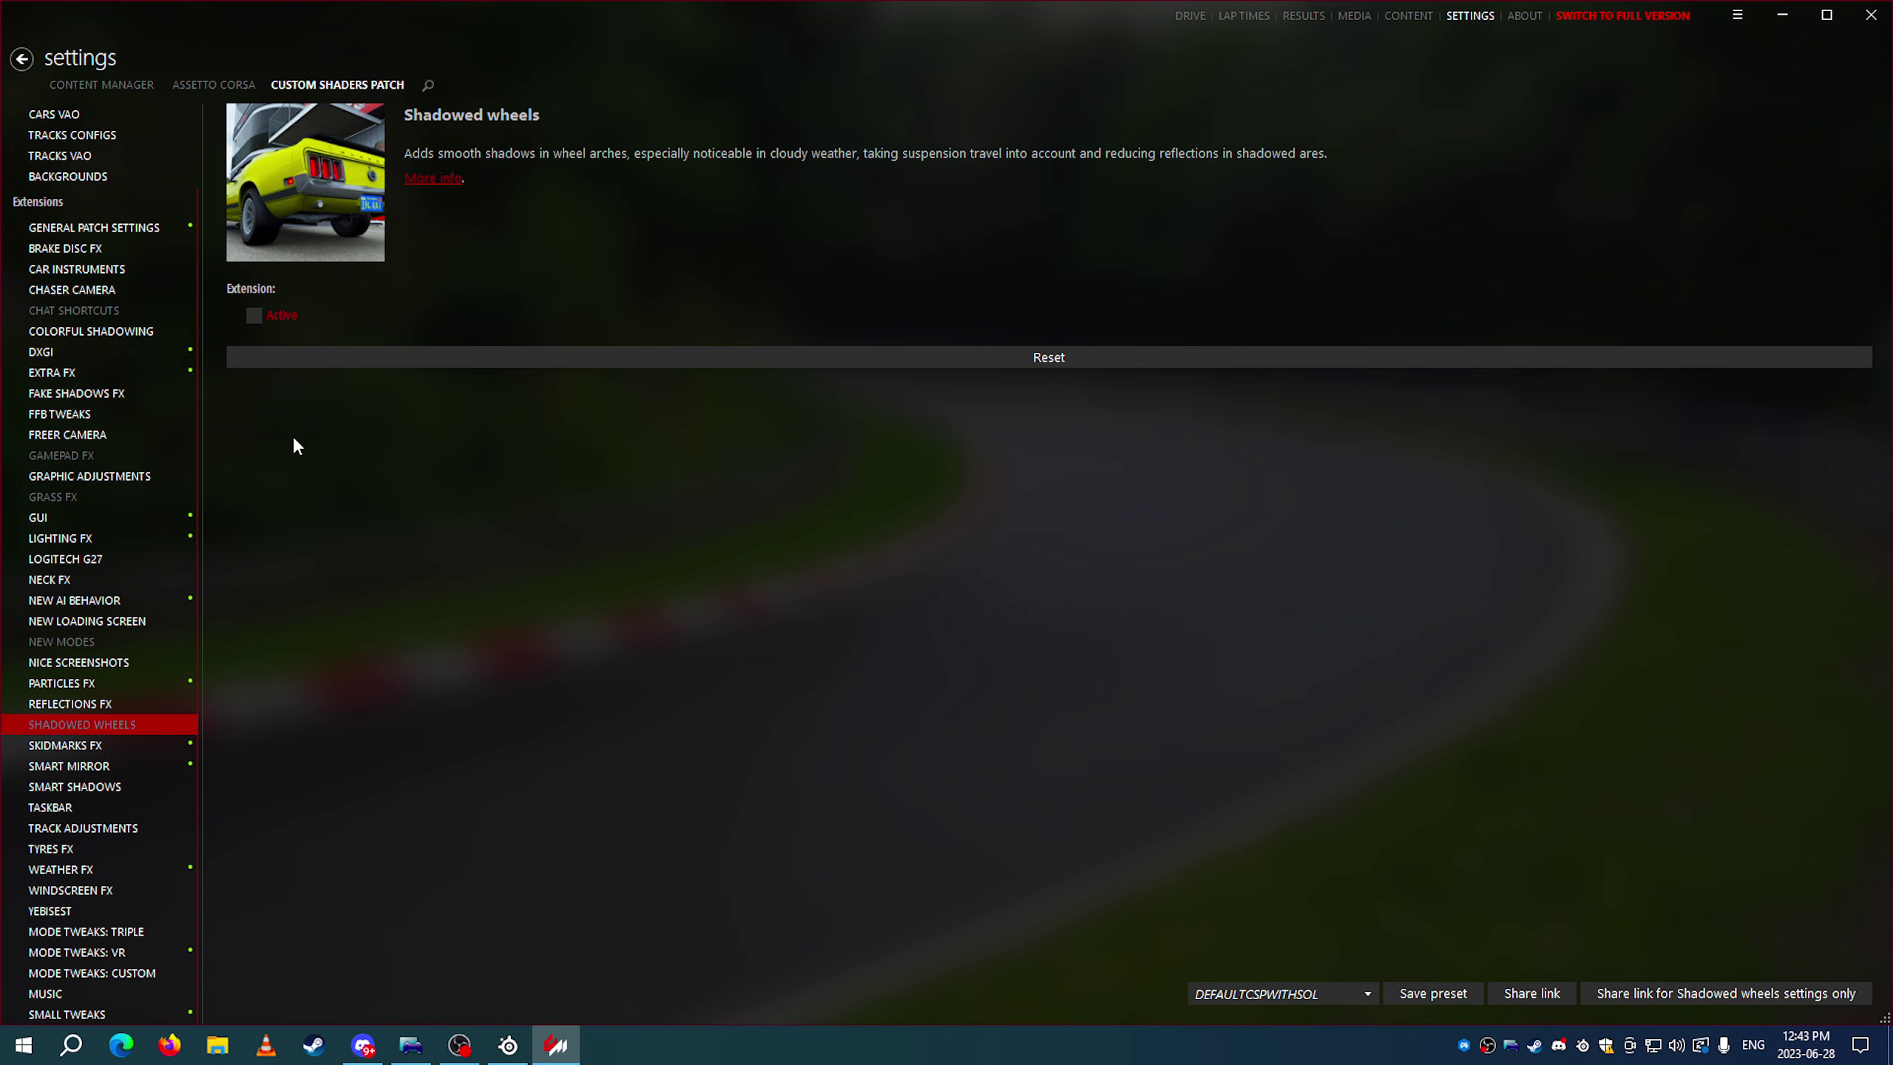
pyautogui.click(258, 317)
pyautogui.click(254, 319)
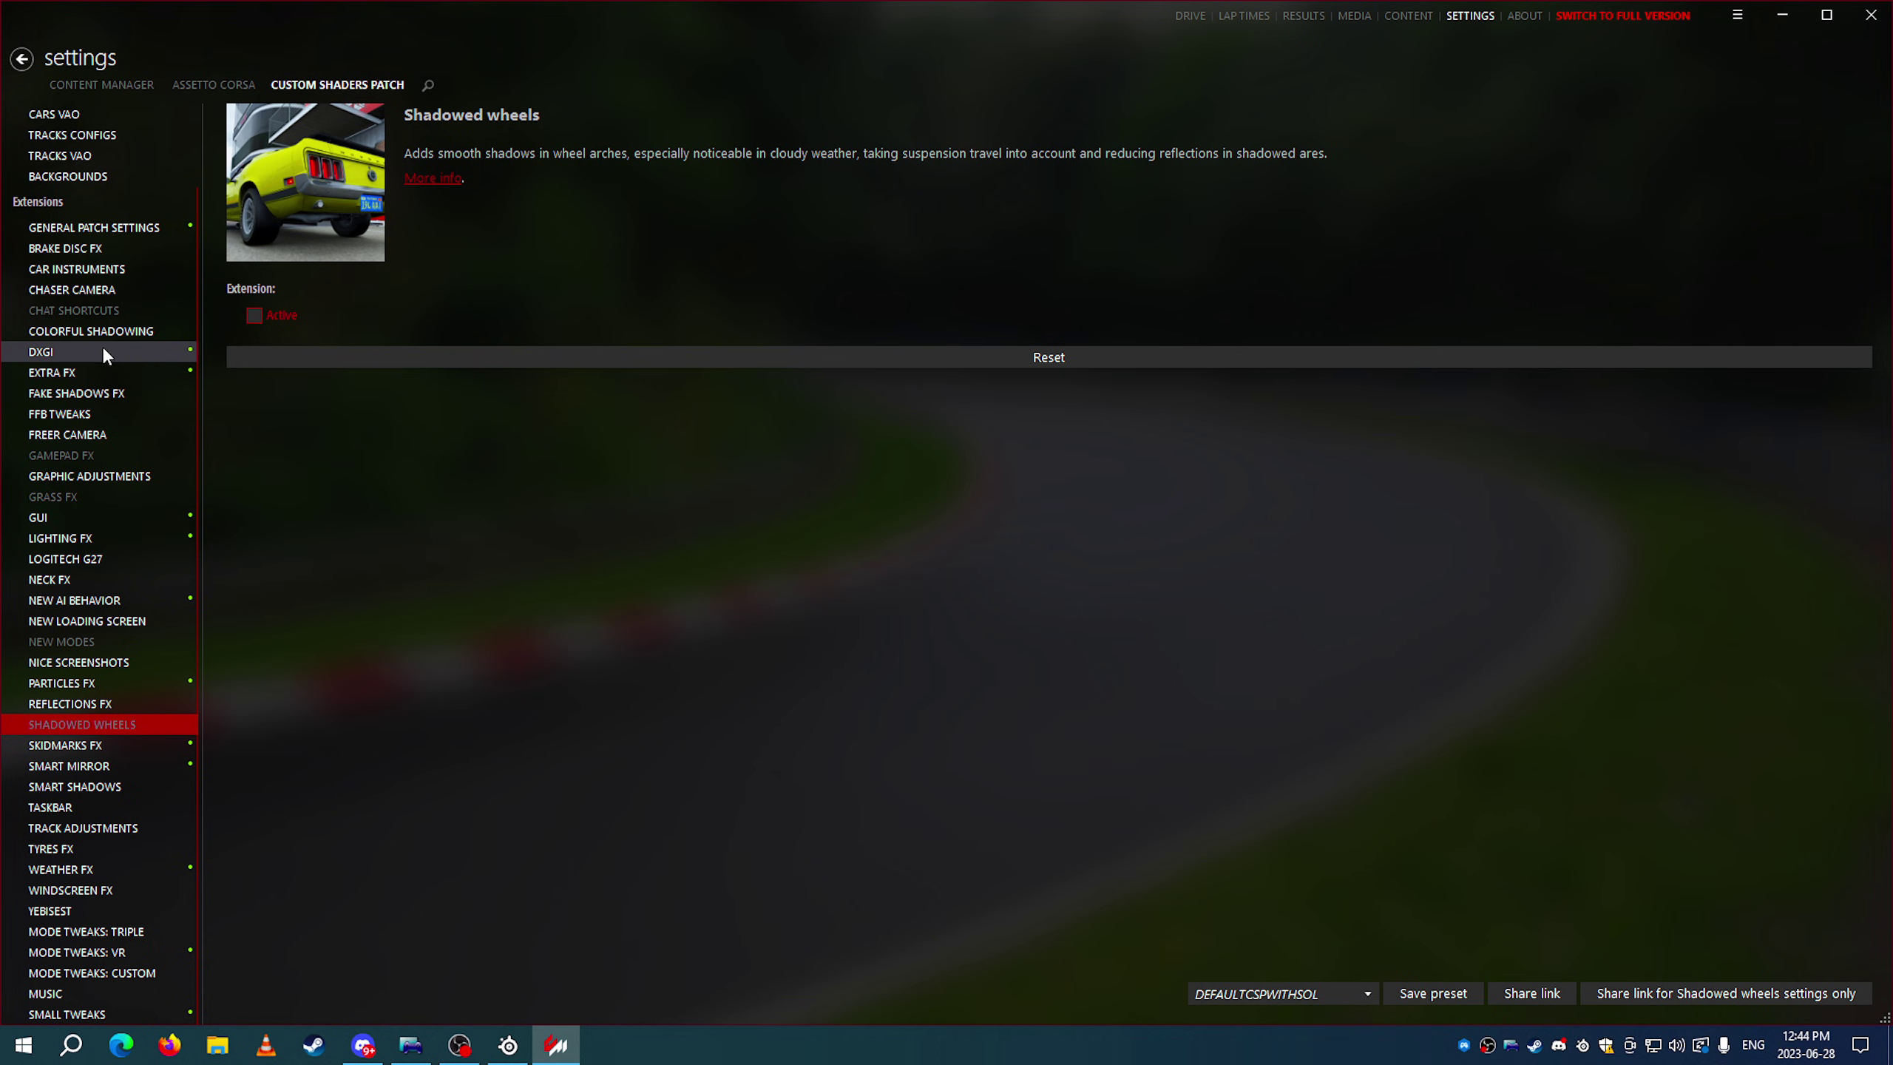
# Look through the General Patch settings of the Custom Shaders Patch
pyautogui.click(97, 228)
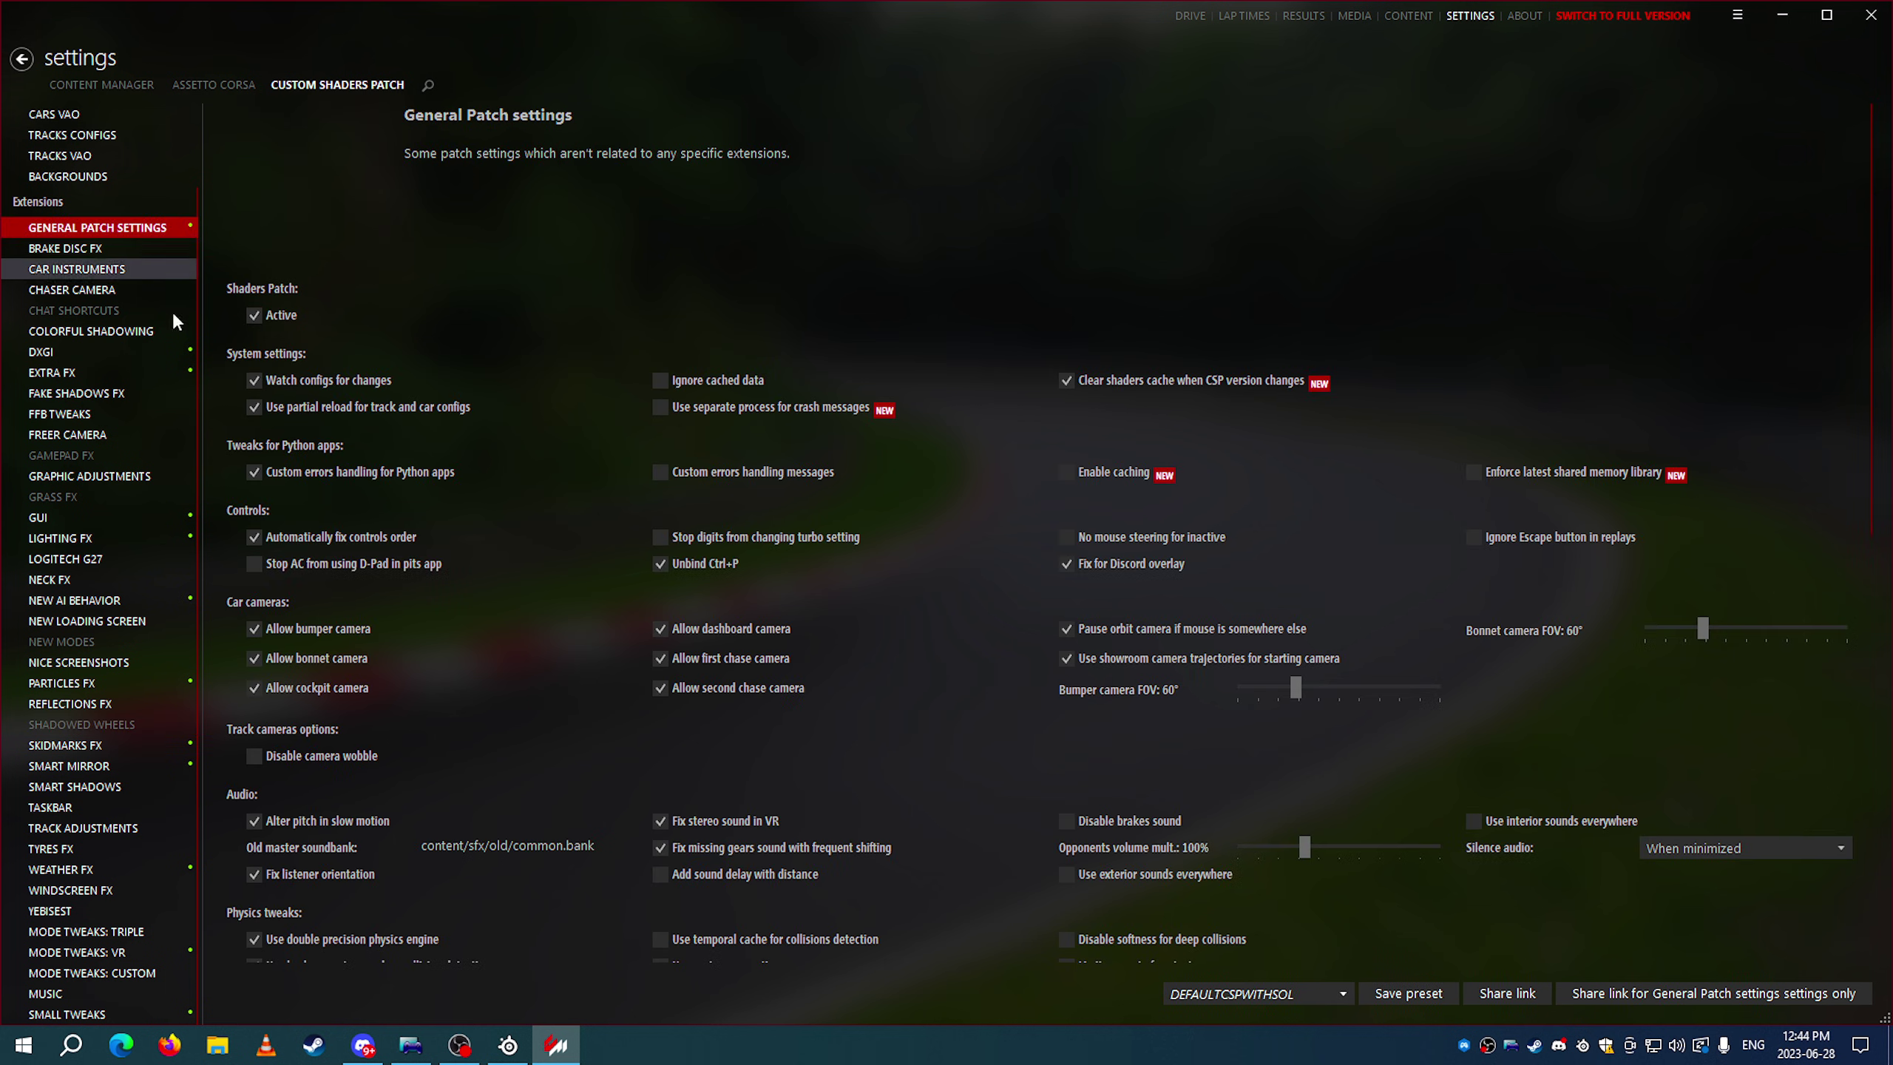
pyautogui.scroll(-2, 610, 616)
pyautogui.scroll(-6, 618, 604)
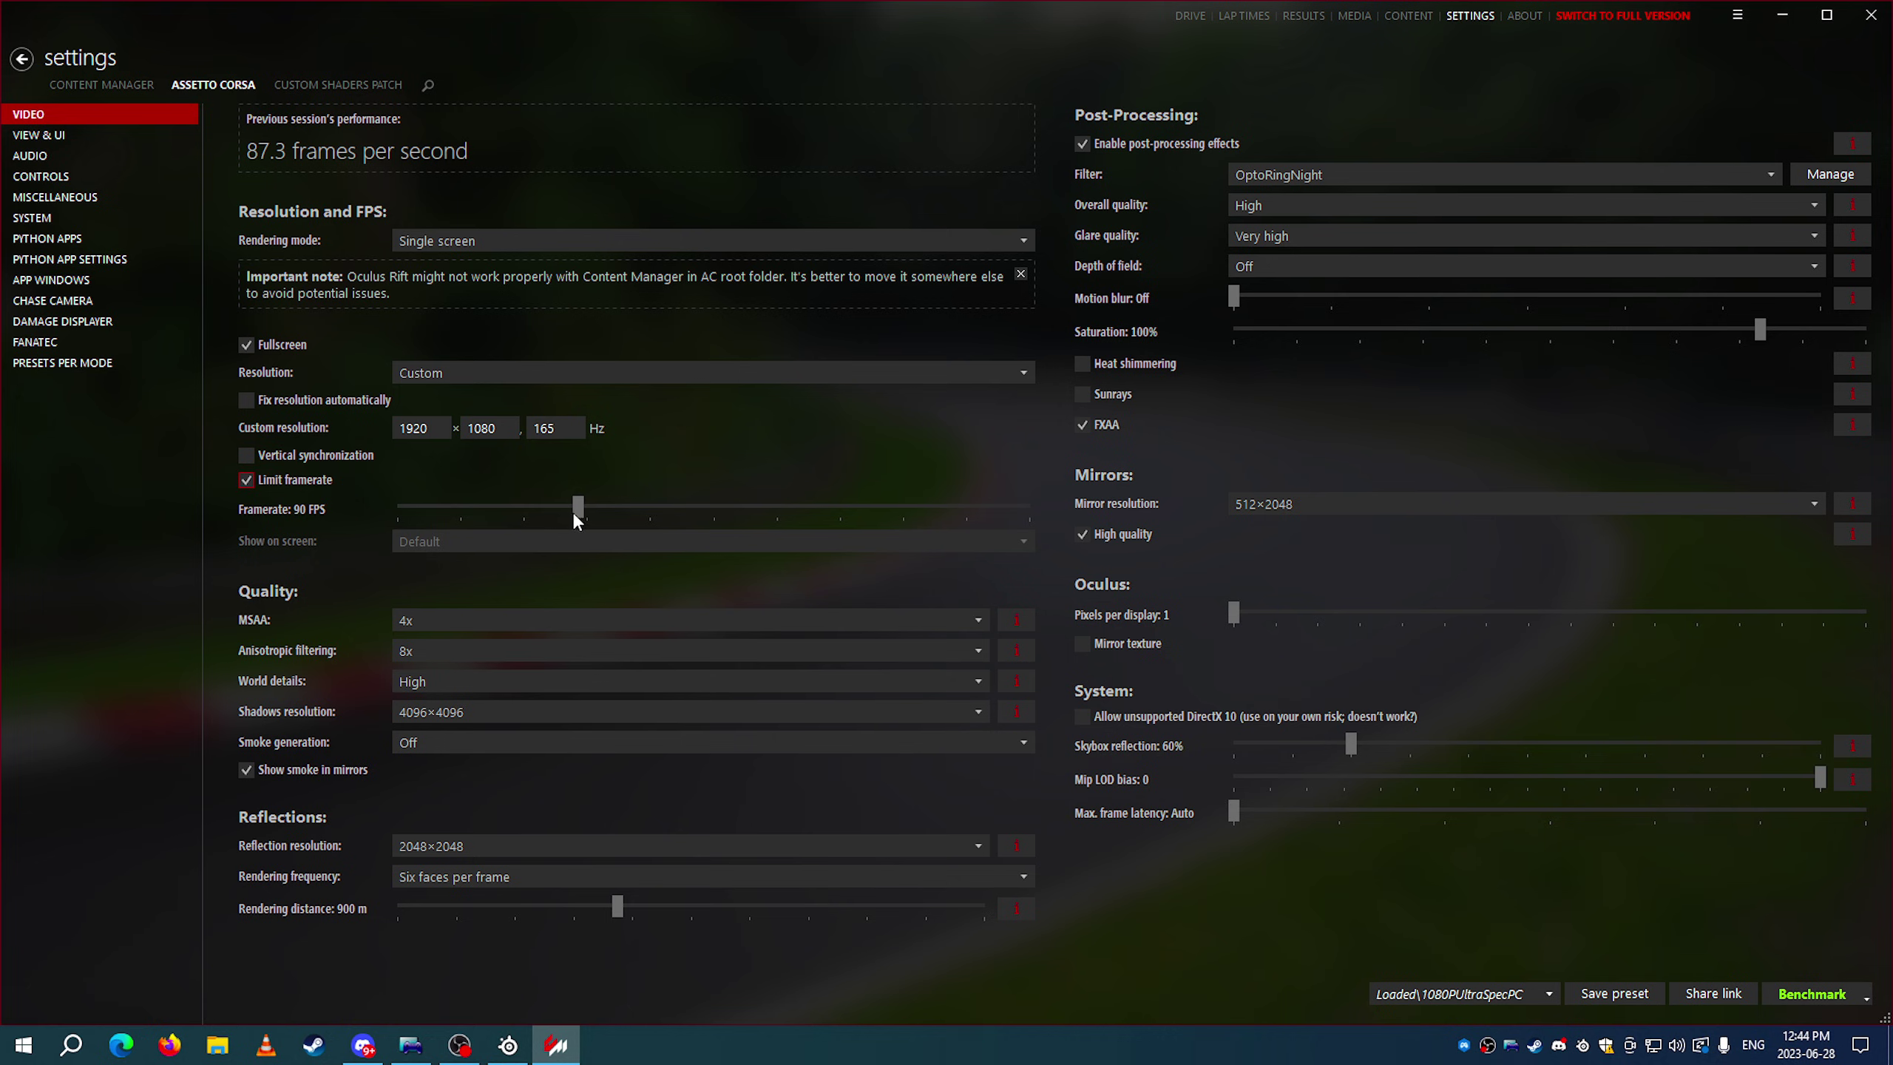
# In the Assetto Corsa video settings, limit the framerate to 85 FPS and set mirrors to 128×512 with high quality off
pyautogui.moveTo(582, 511); pyautogui.dragTo(571, 512)
pyautogui.click(1138, 536)
pyautogui.click(1363, 507)
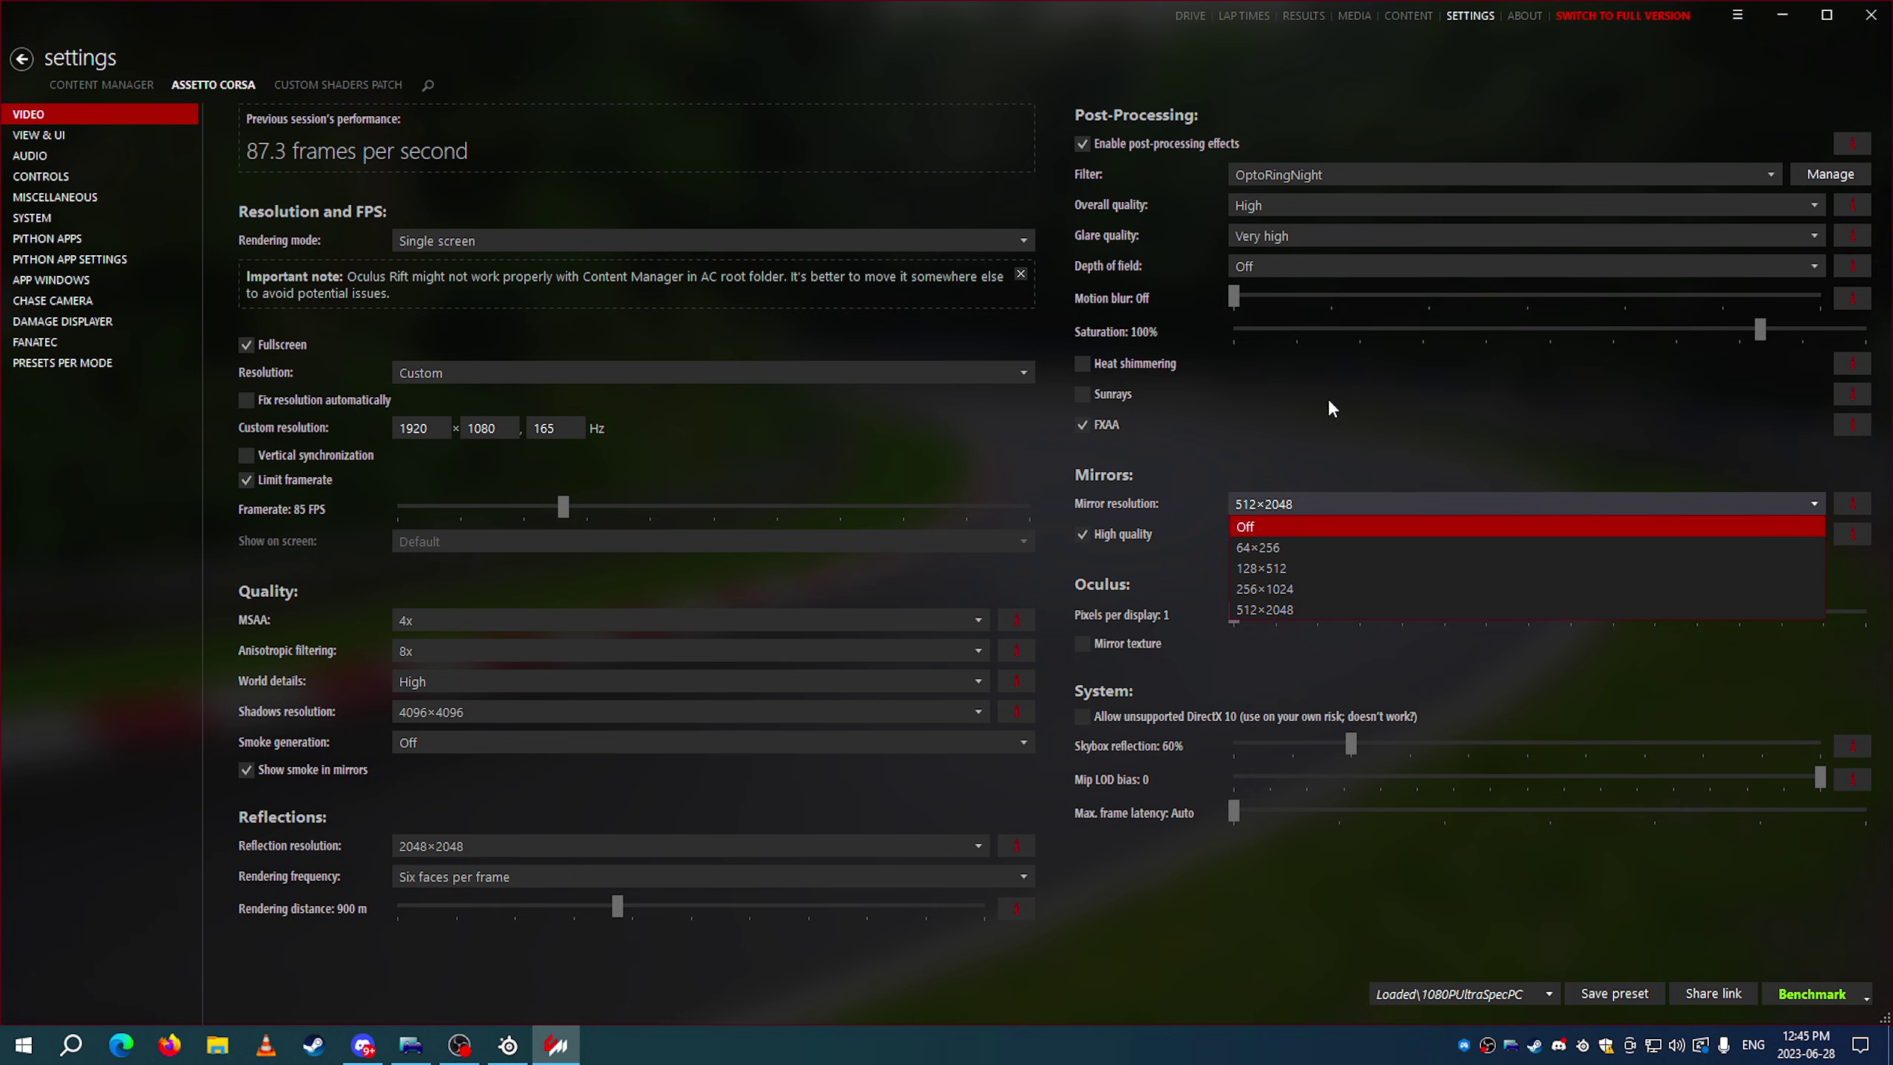
pyautogui.click(1306, 494)
pyautogui.click(1305, 496)
pyautogui.click(1290, 503)
pyautogui.click(1281, 501)
pyautogui.click(1287, 570)
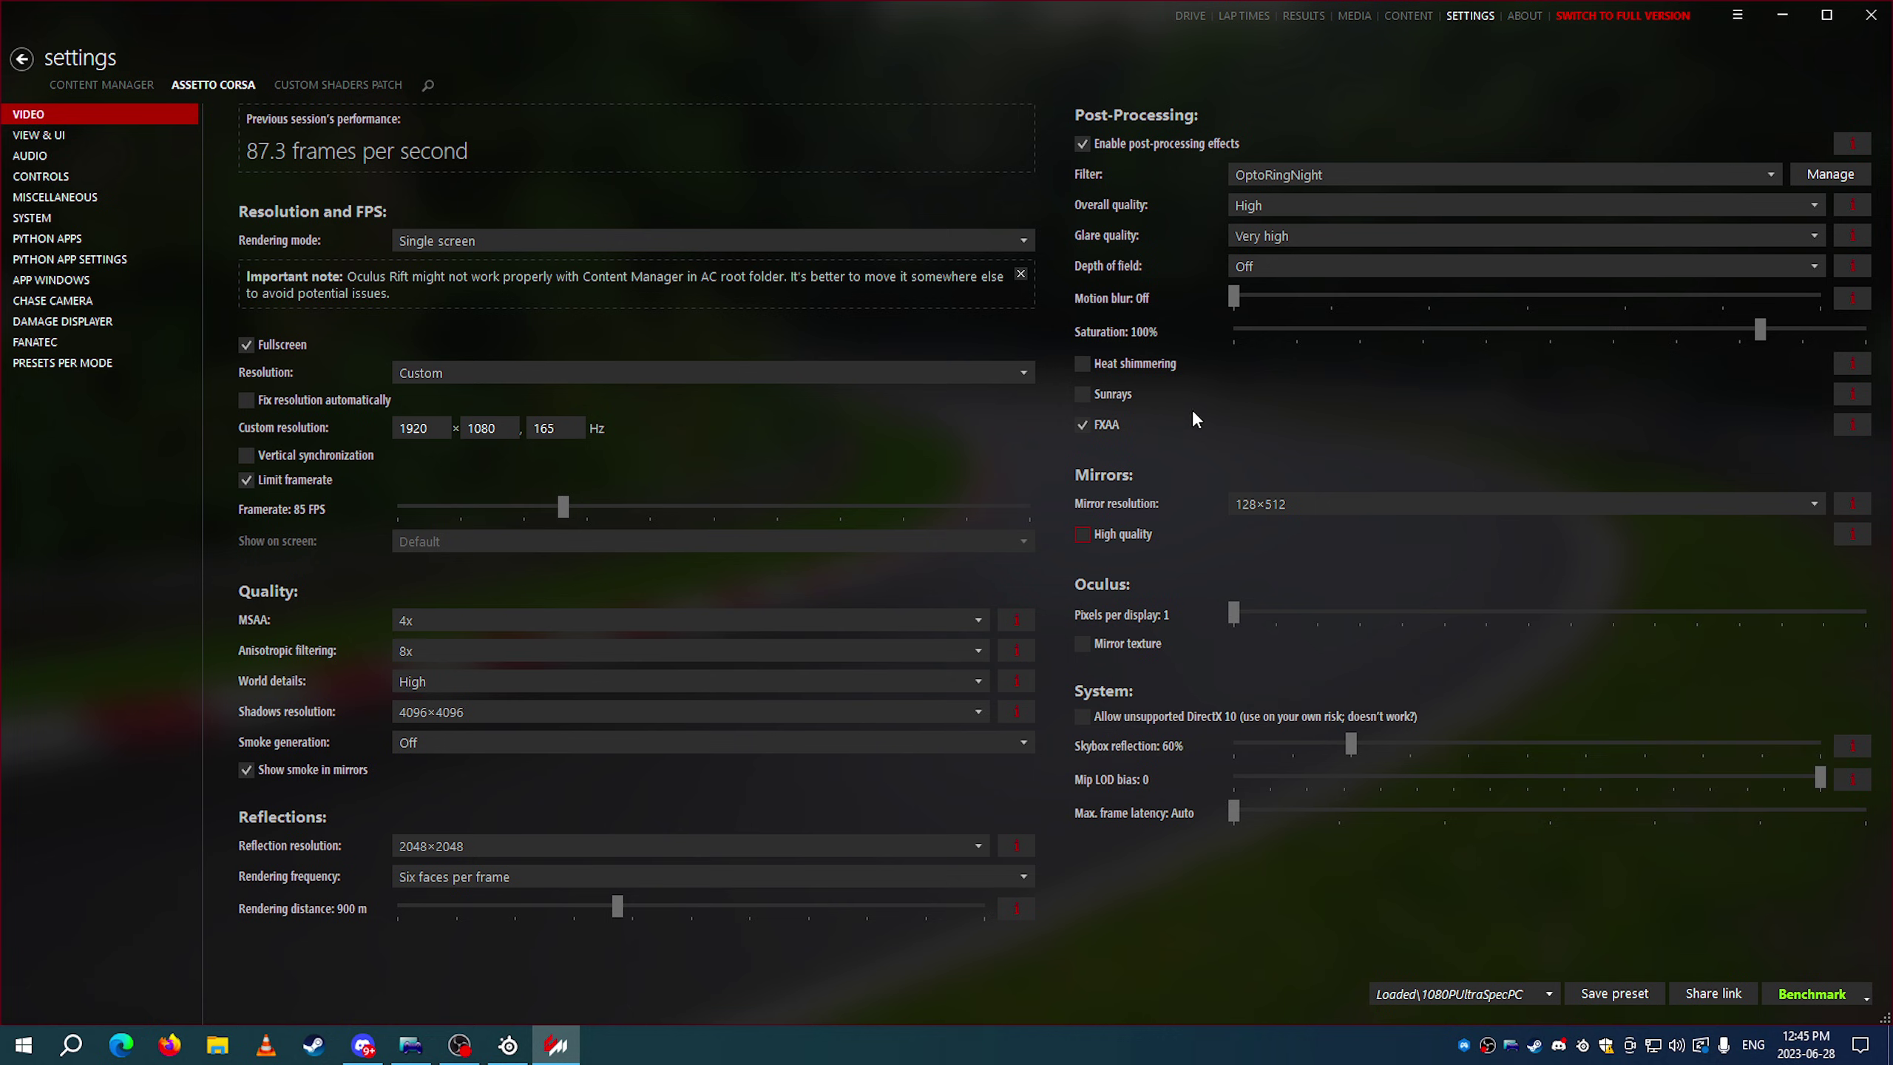
# Examine the glare quality options and the comparison preview of their visual effect and performance cost
pyautogui.click(1293, 235)
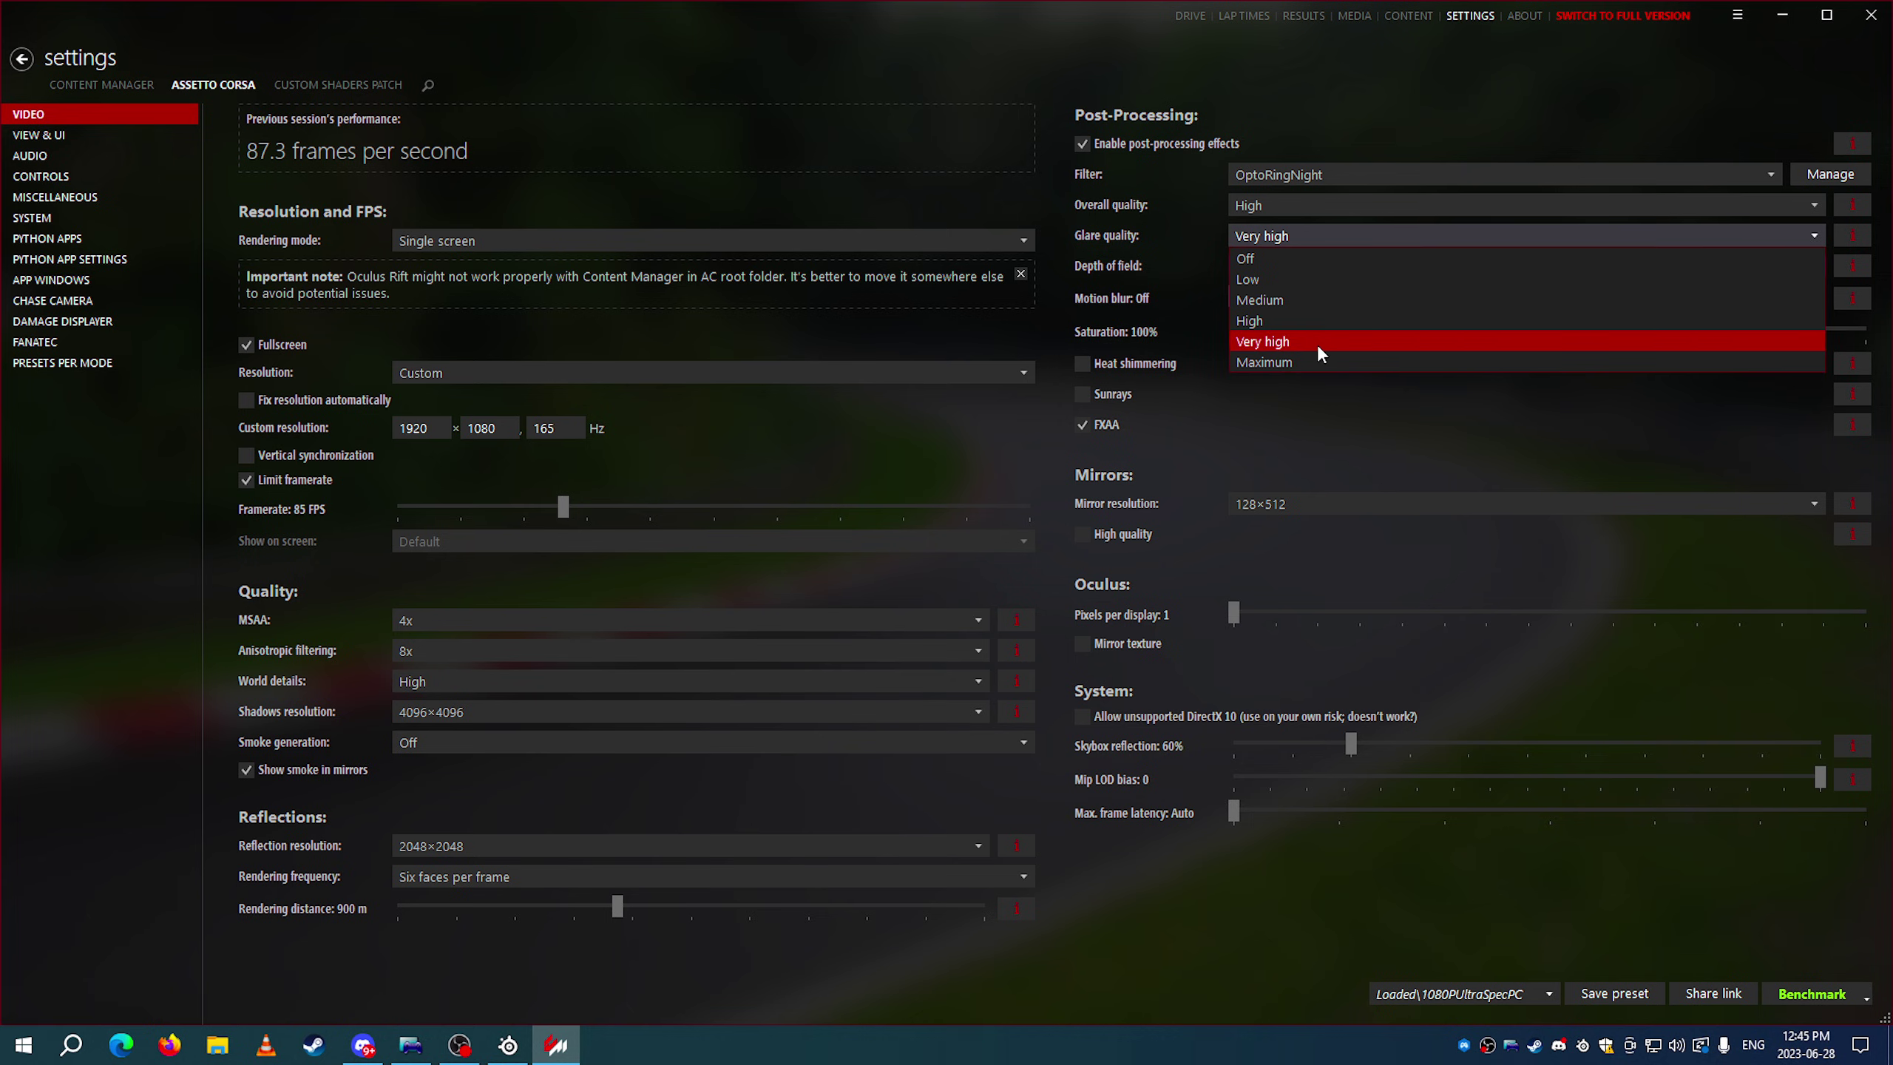
pyautogui.click(1163, 231)
pyautogui.click(1264, 234)
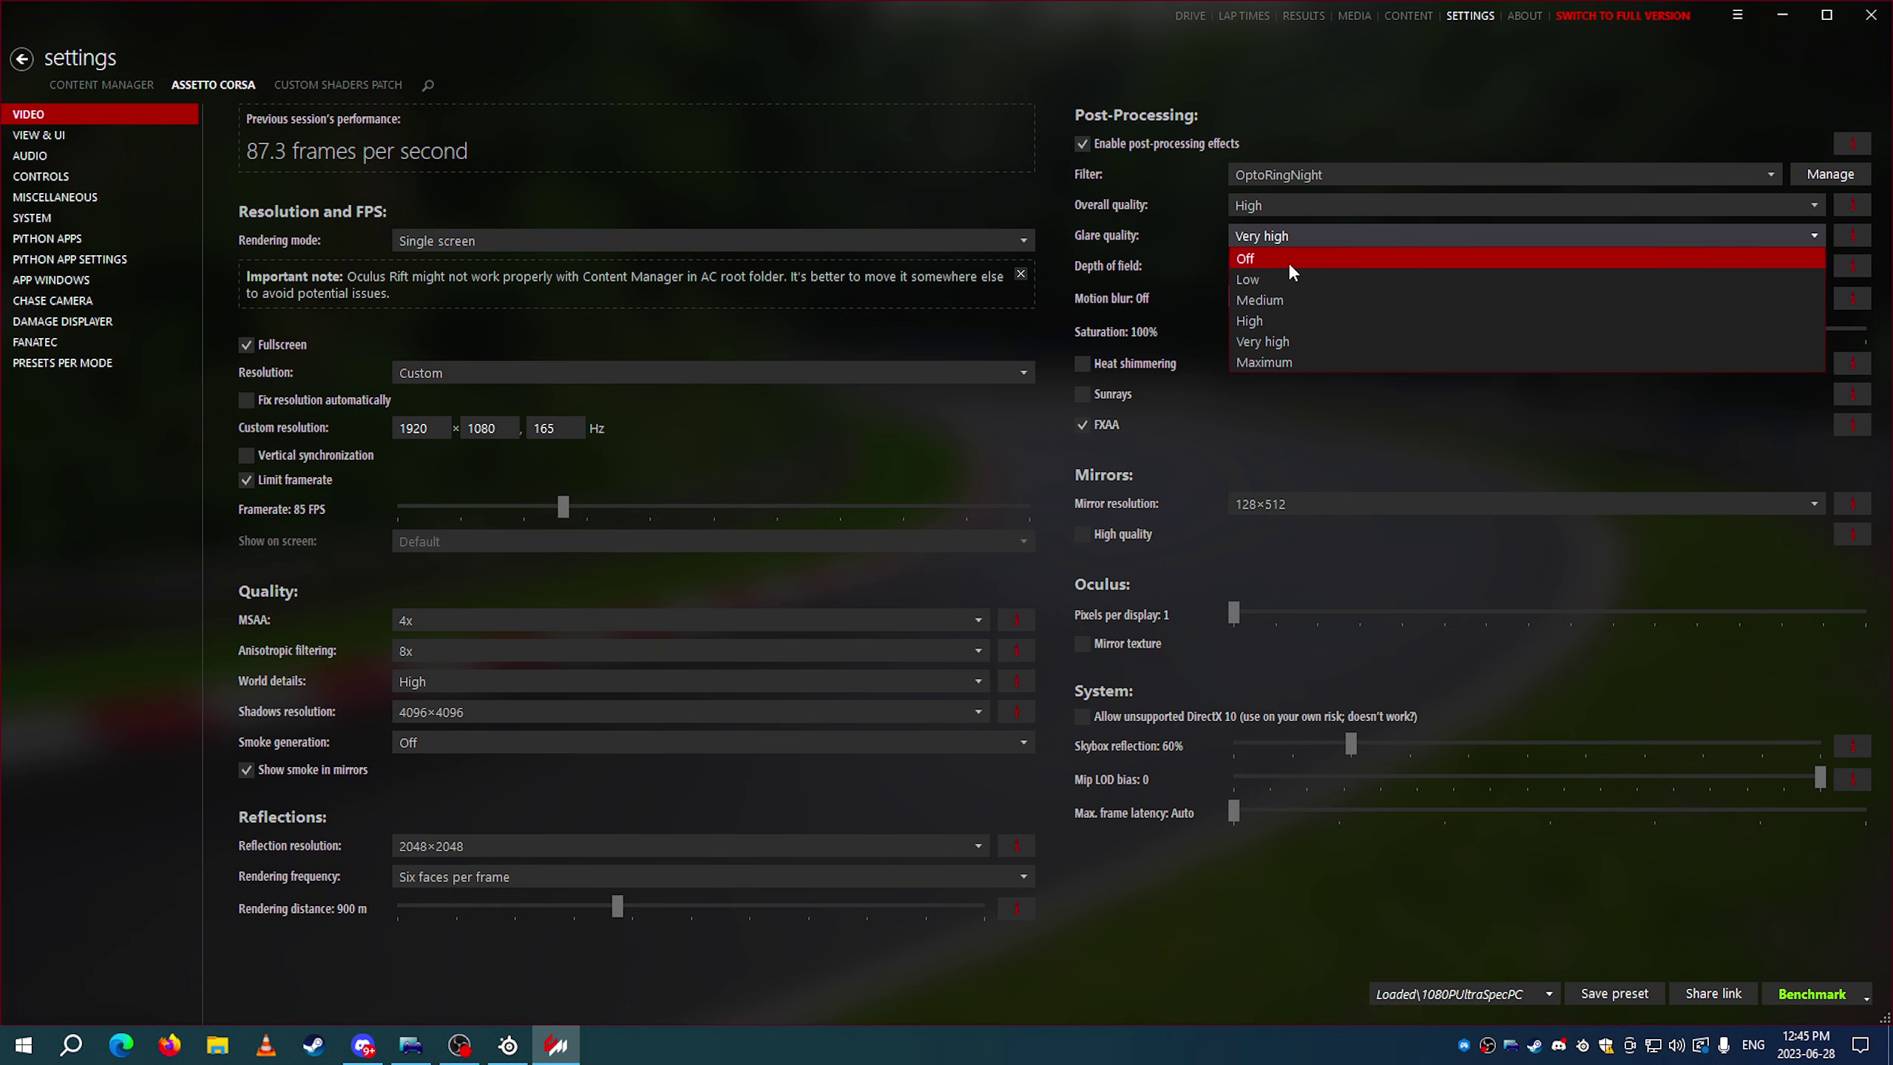
pyautogui.click(1186, 179)
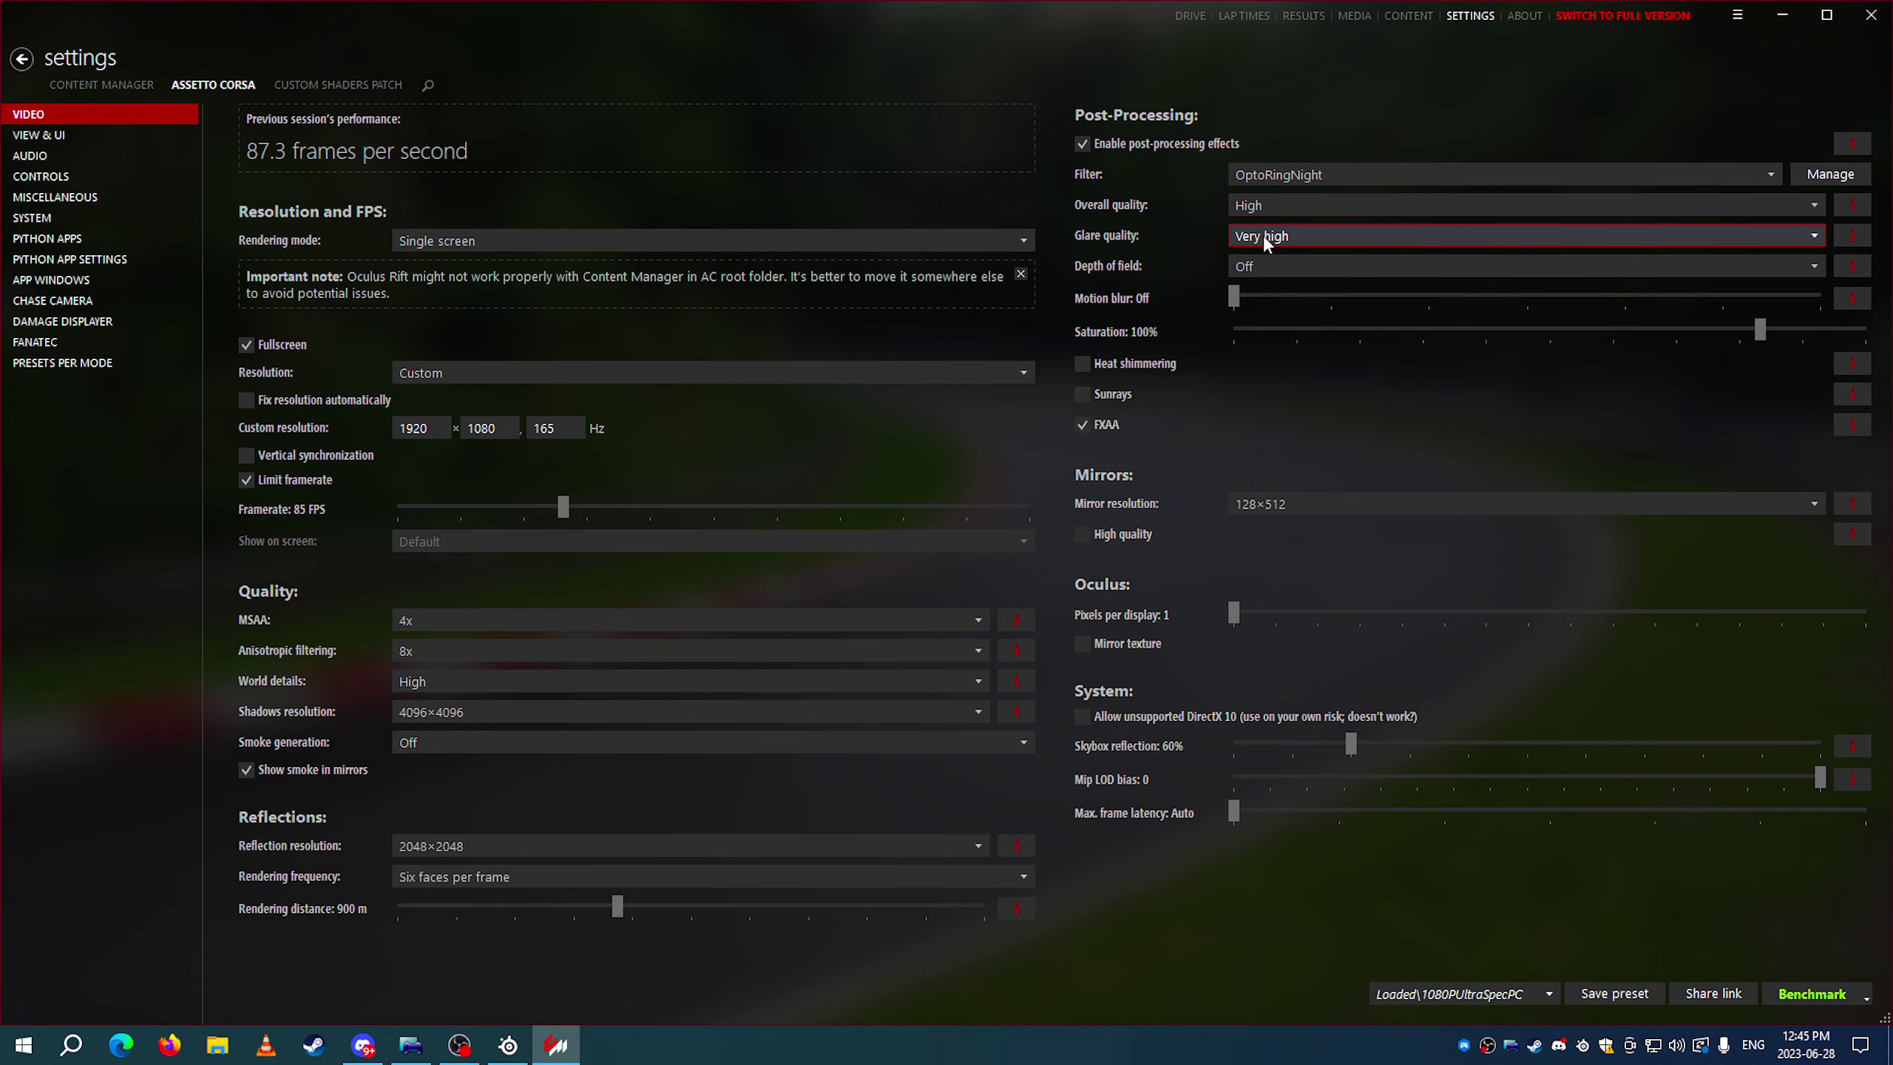
pyautogui.moveTo(1855, 237)
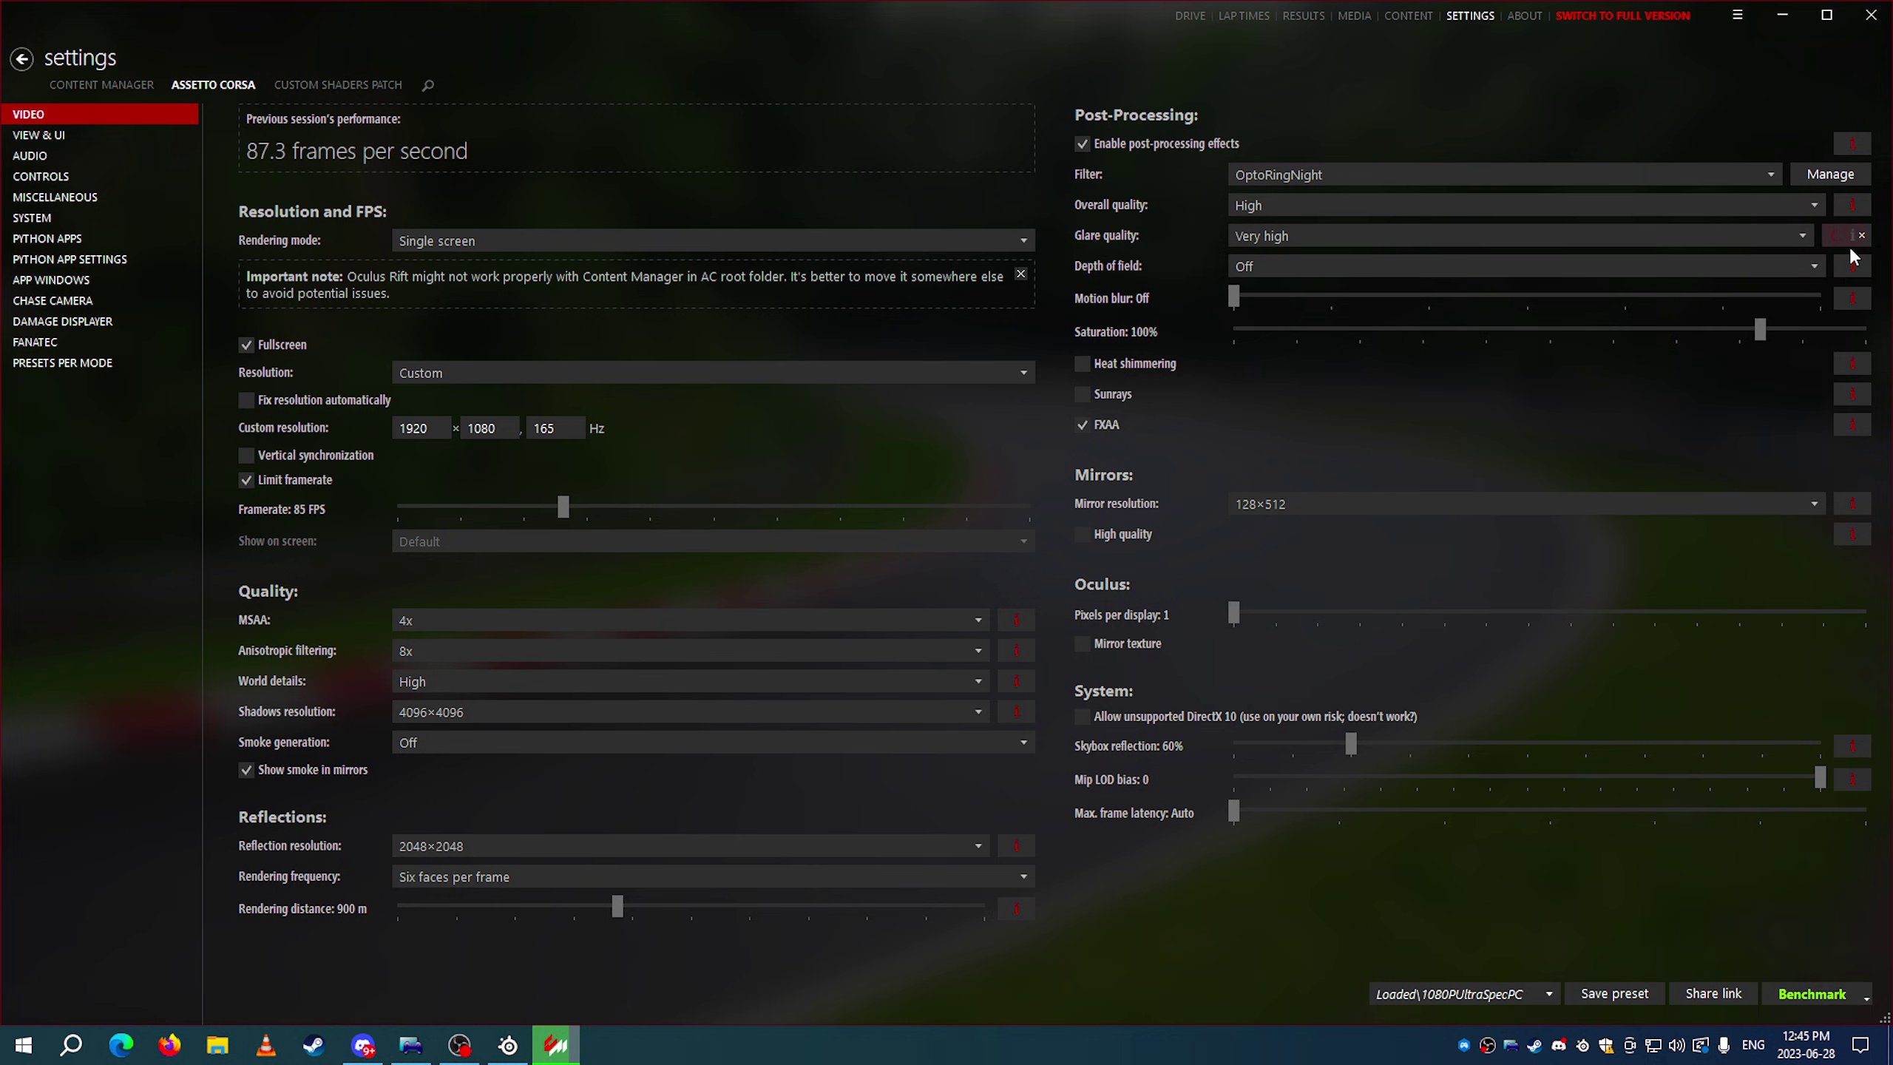
pyautogui.click(1842, 237)
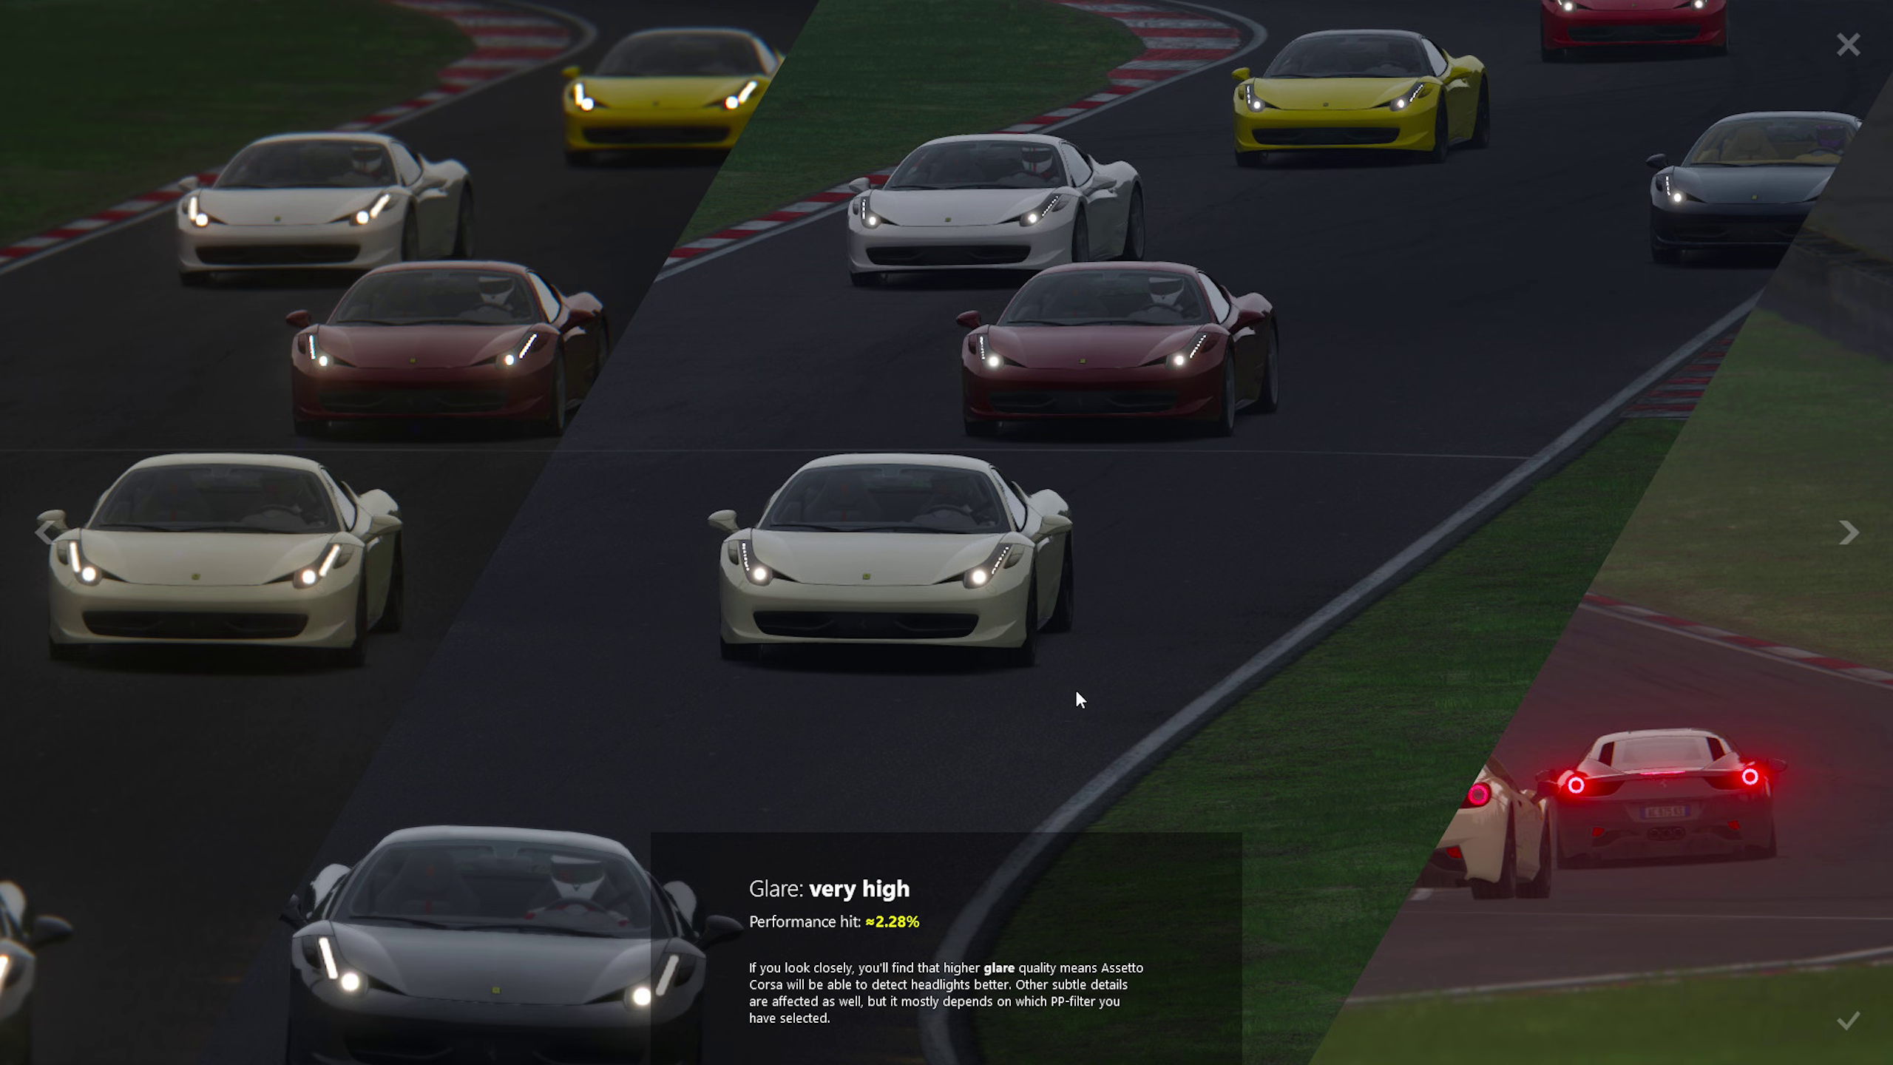
pyautogui.click(1209, 647)
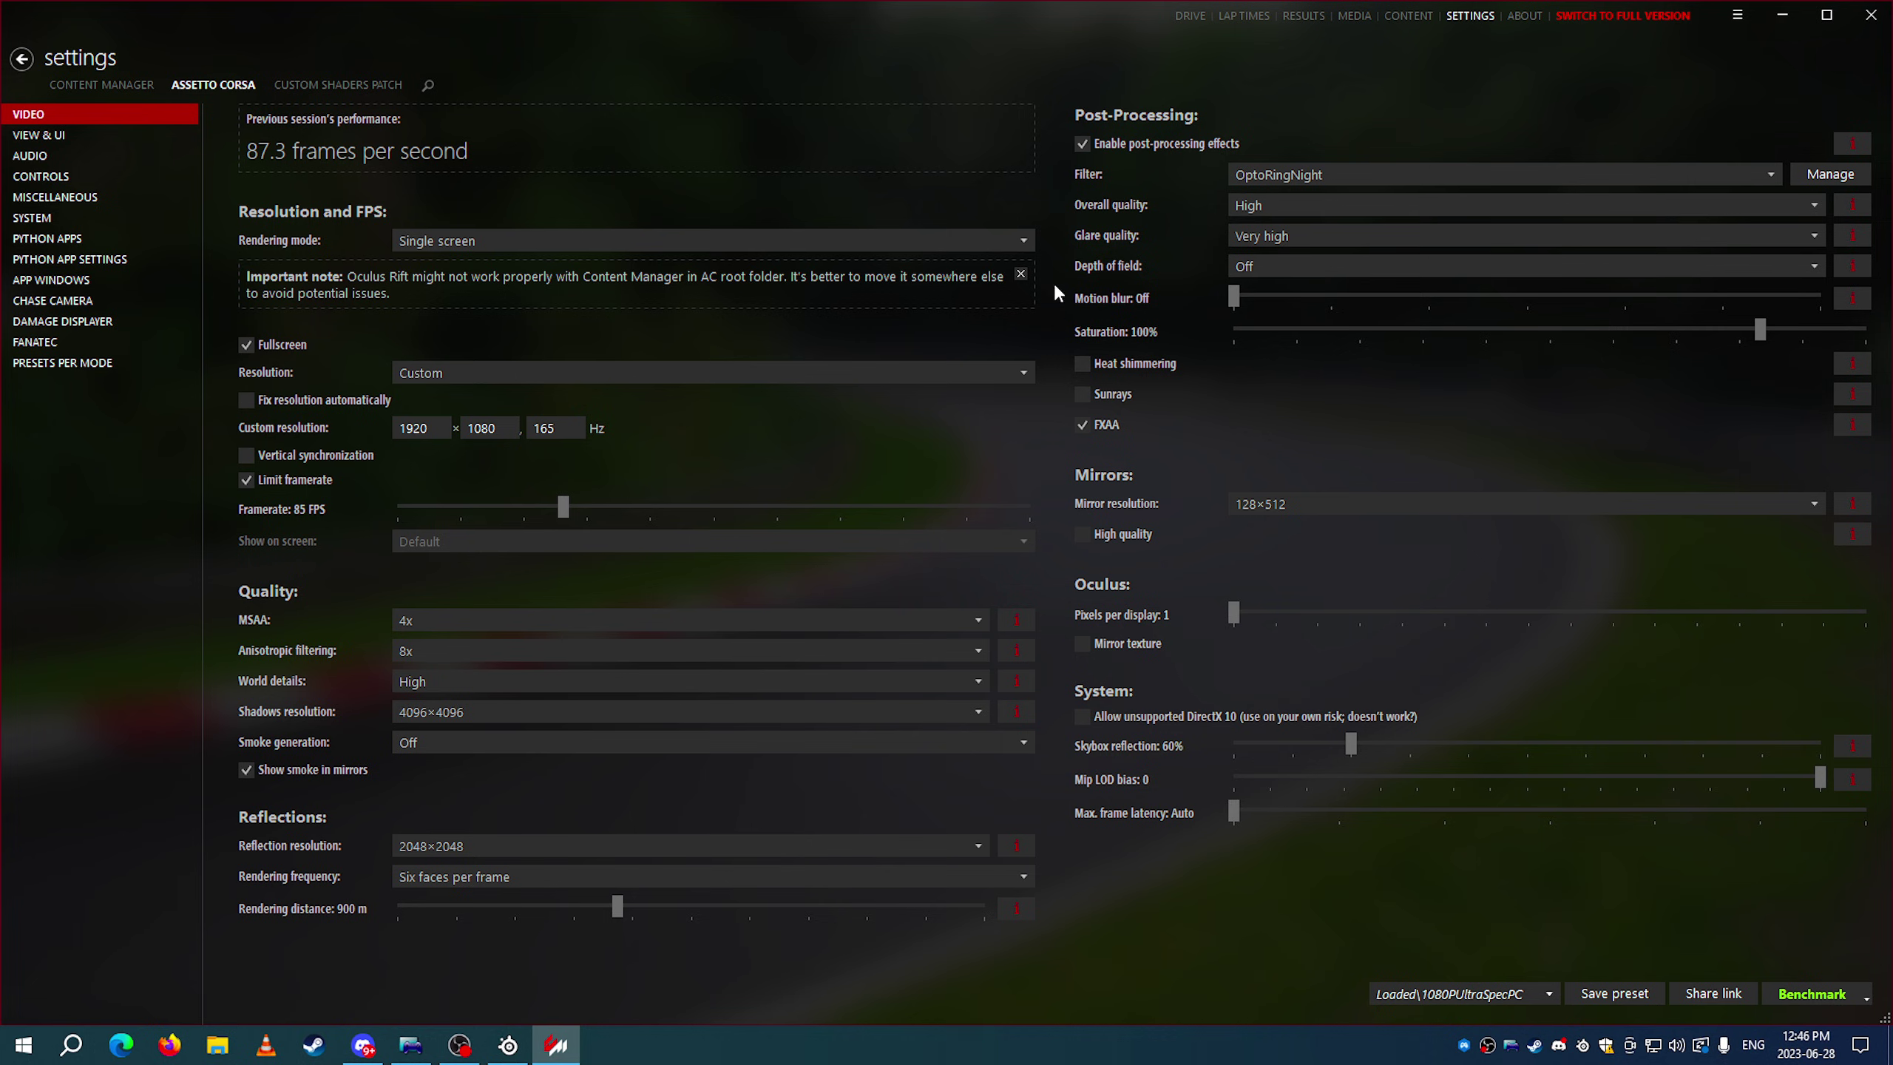
pyautogui.click(1284, 236)
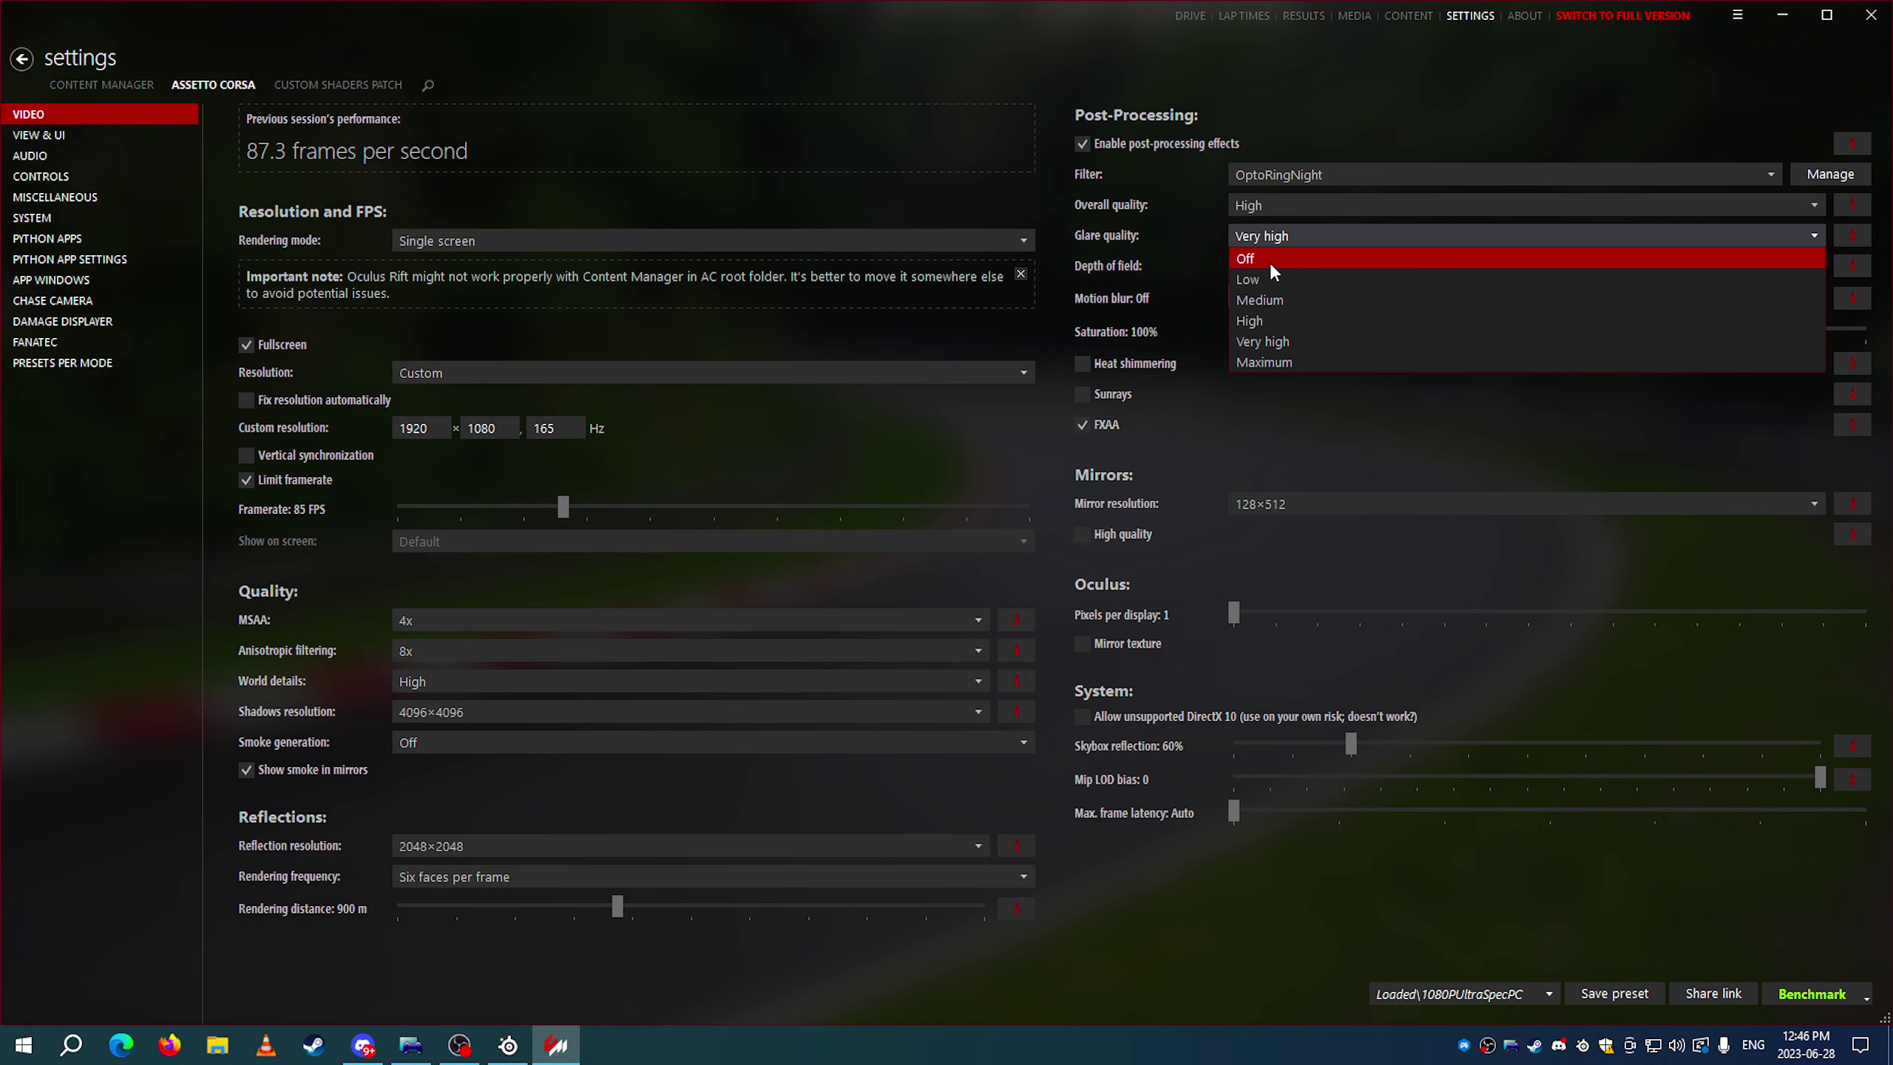
pyautogui.click(920, 123)
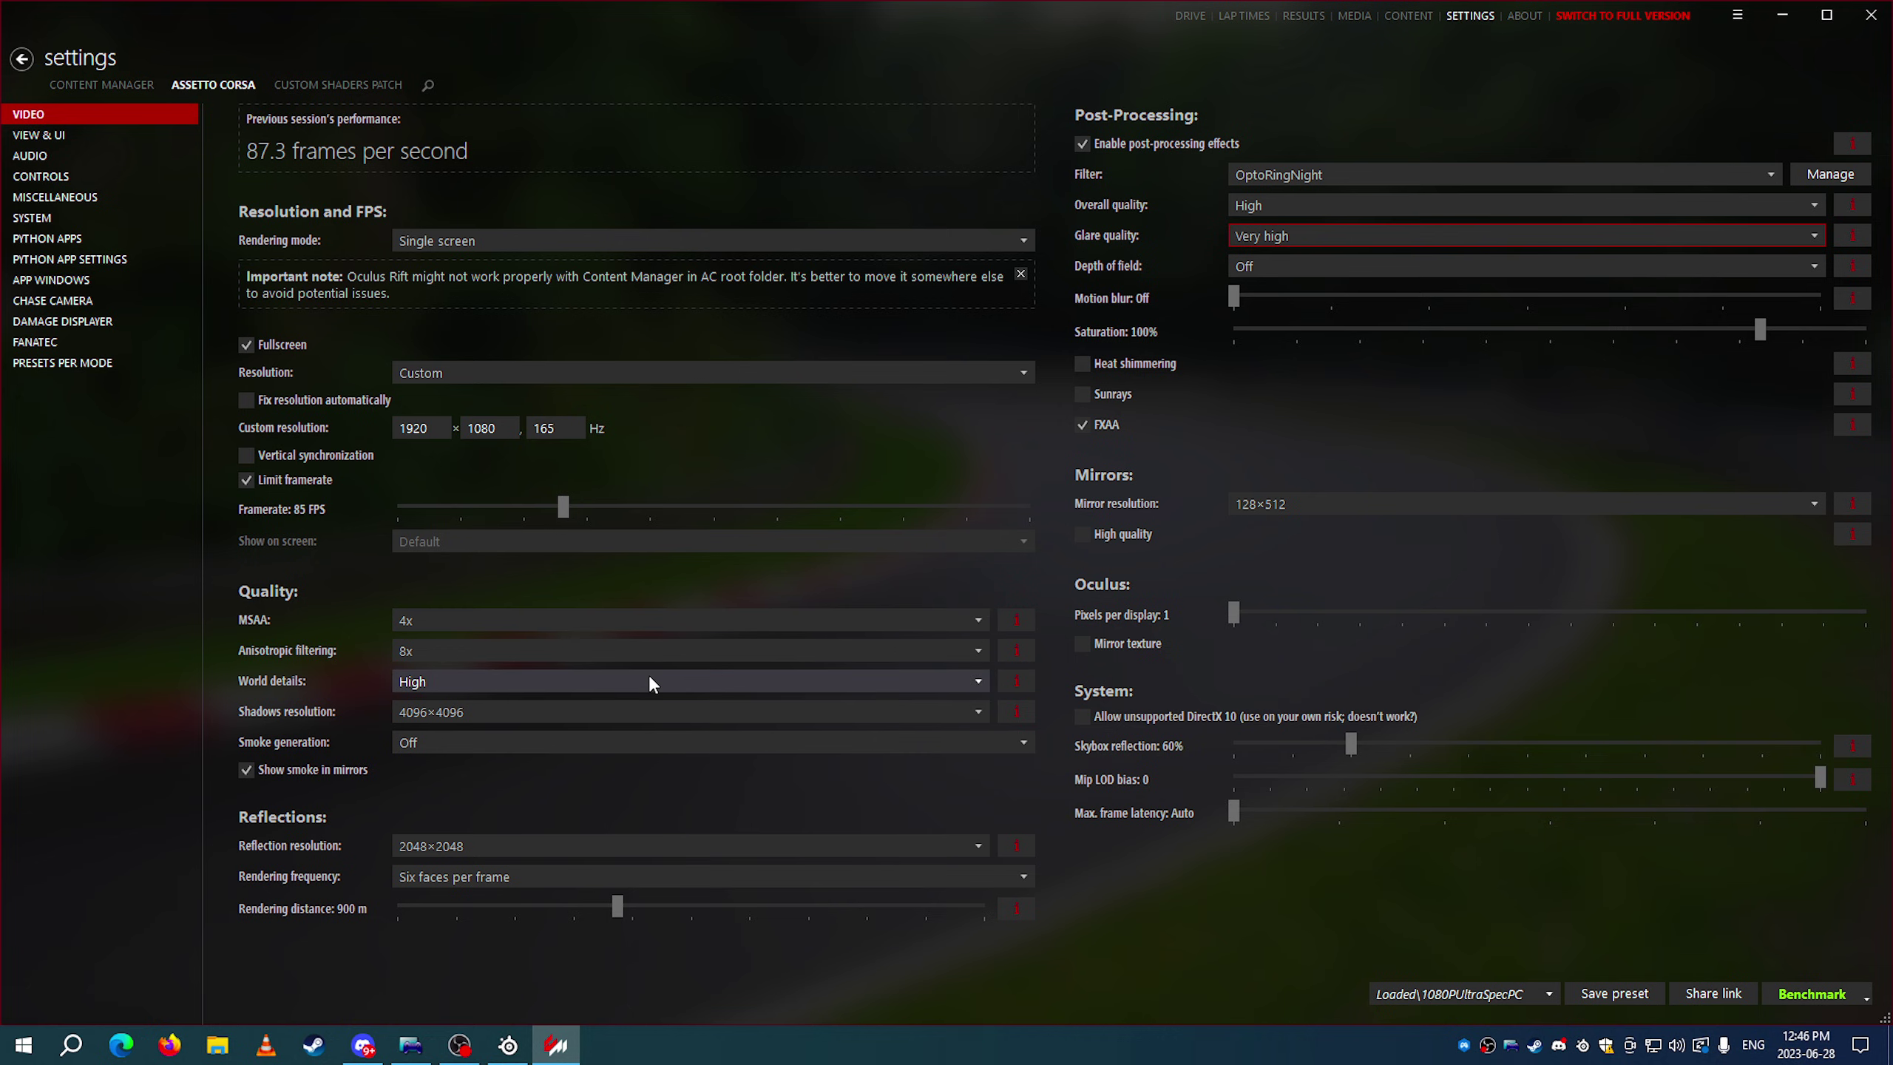
# Set the world details quality to Minimum
pyautogui.click(625, 685)
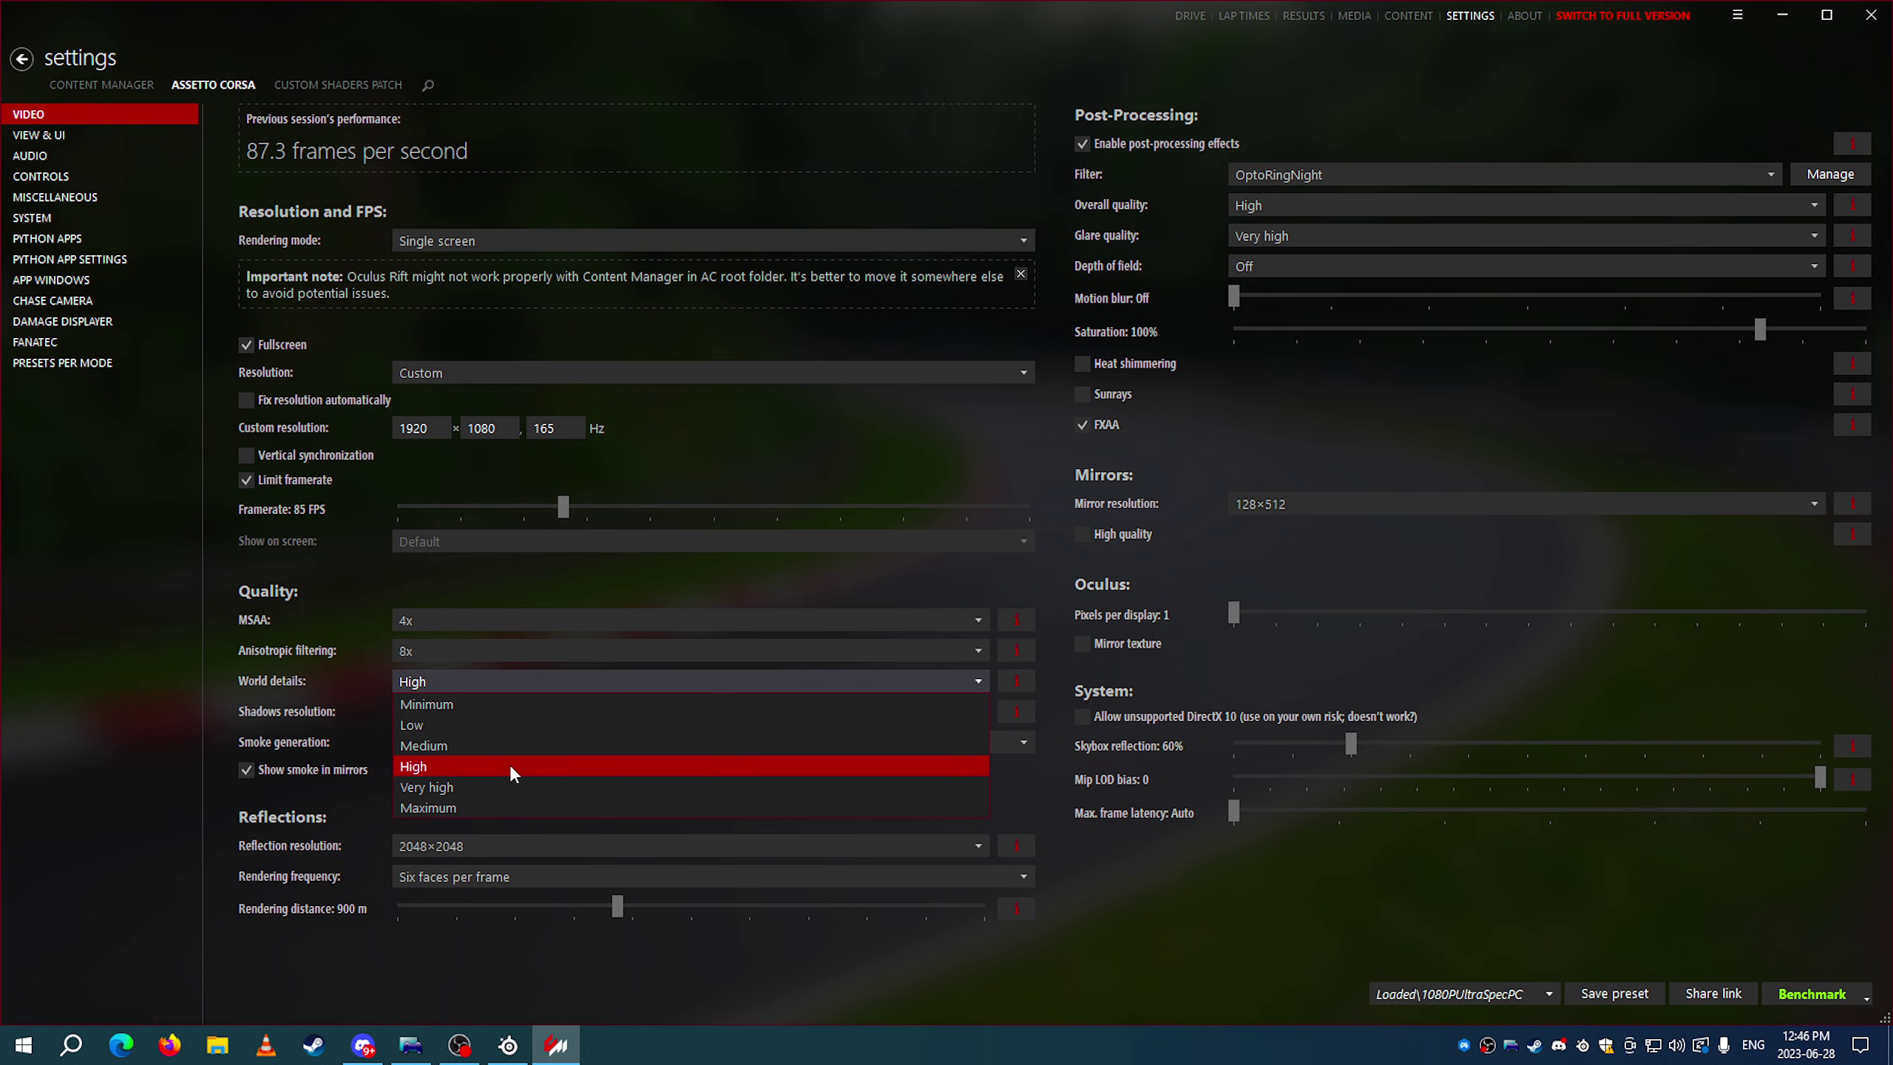
pyautogui.click(503, 710)
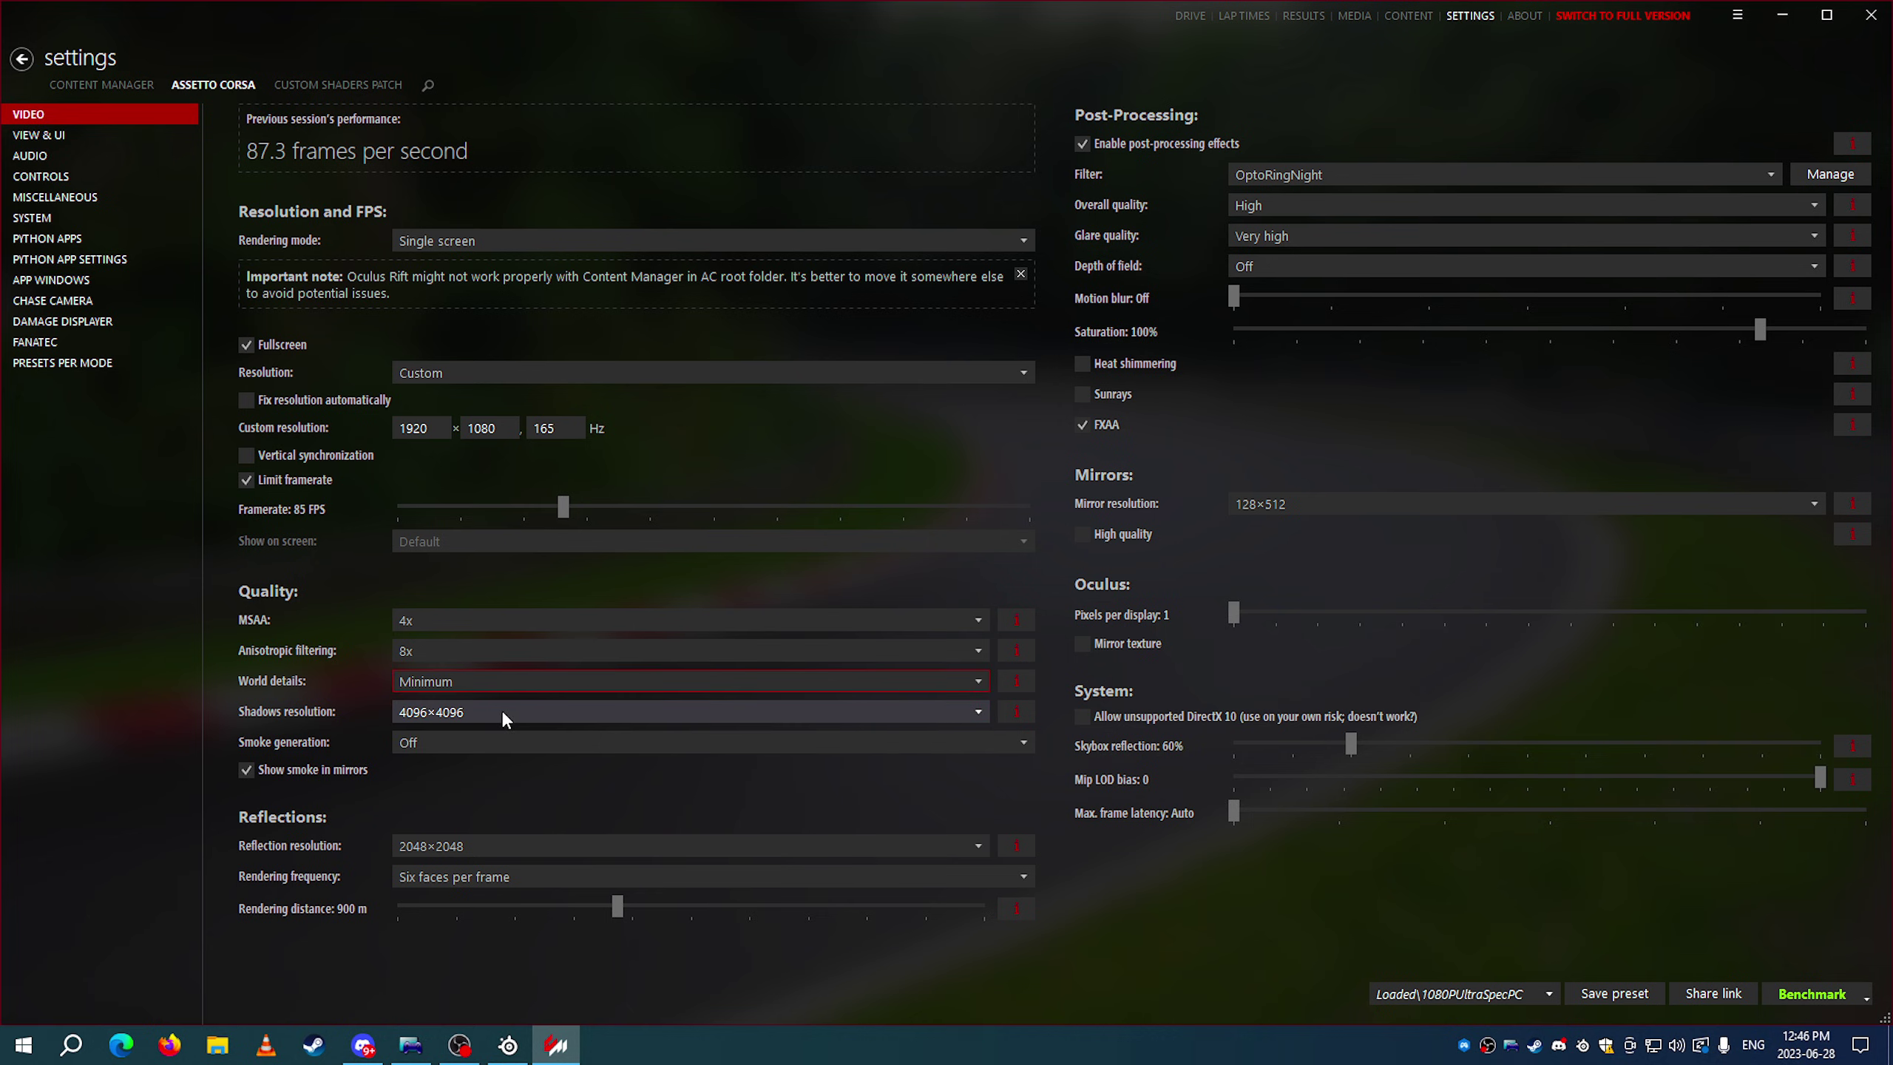
pyautogui.click(505, 684)
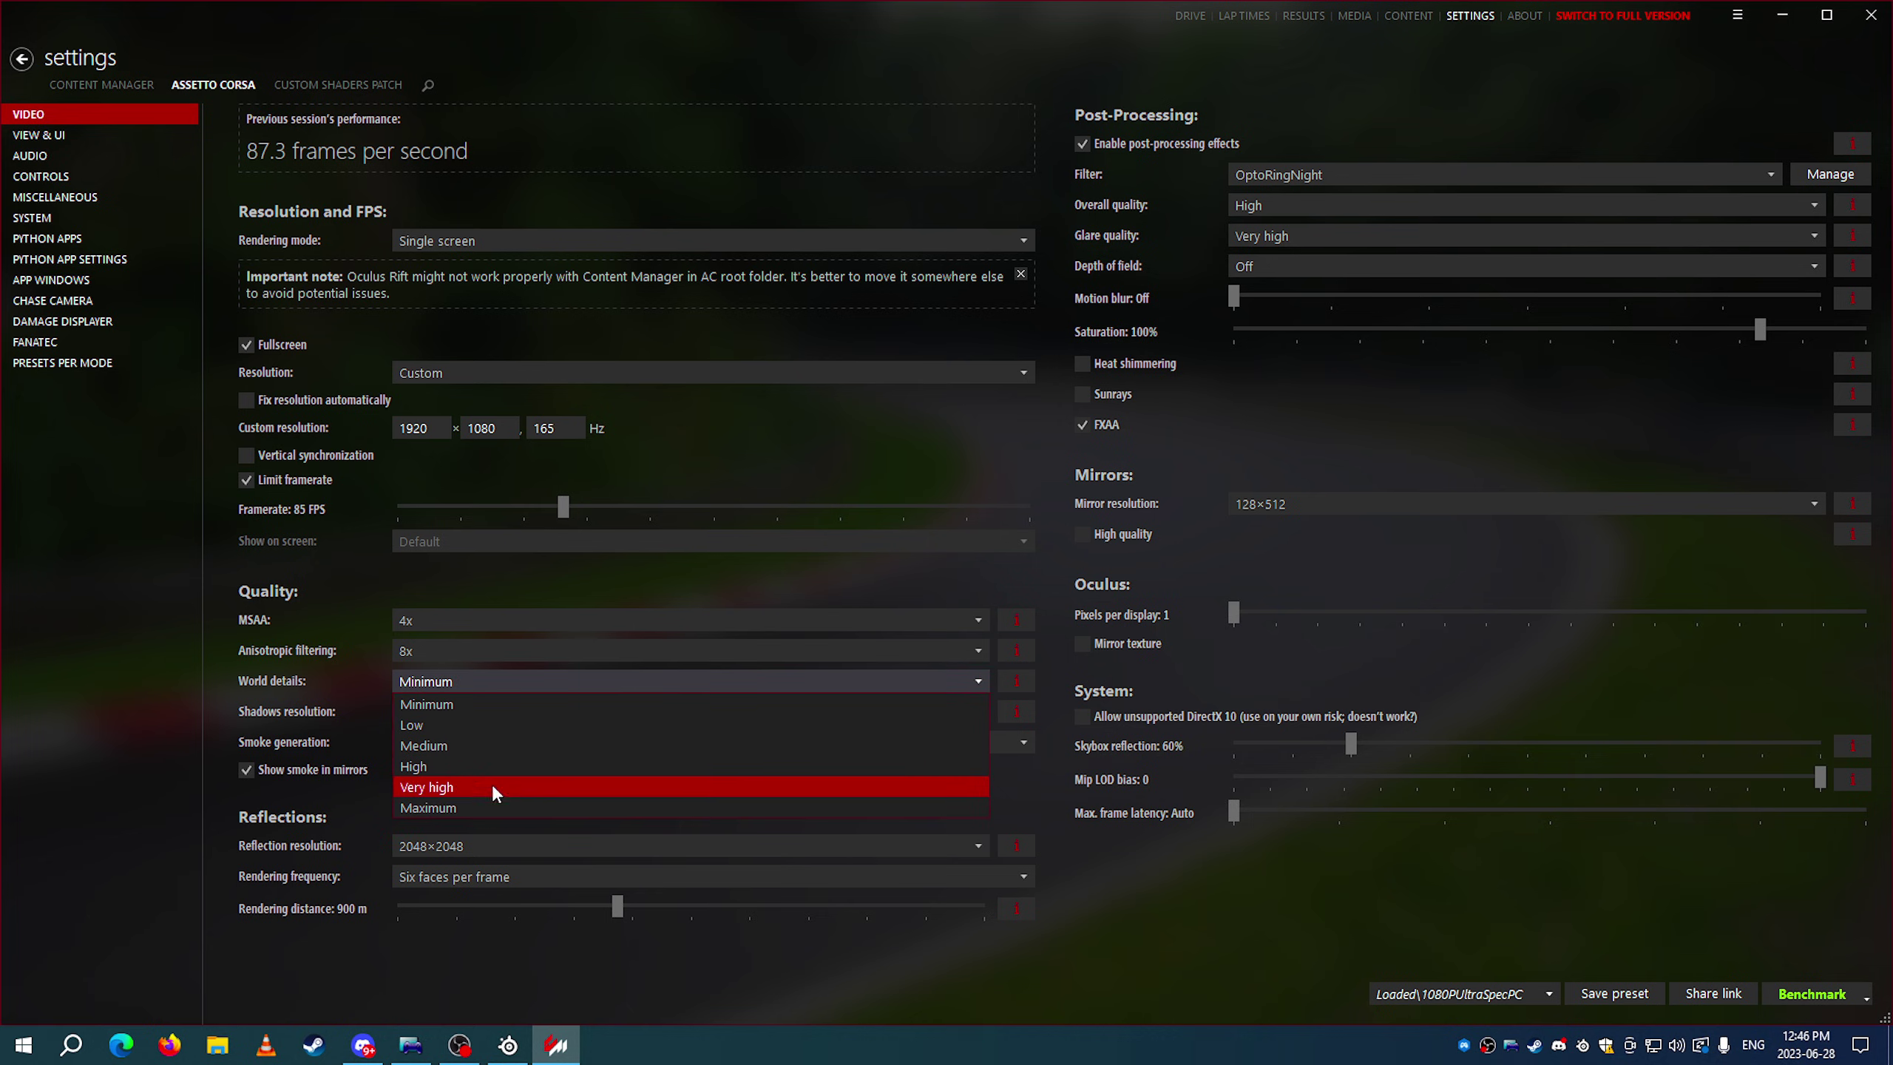
pyautogui.click(483, 704)
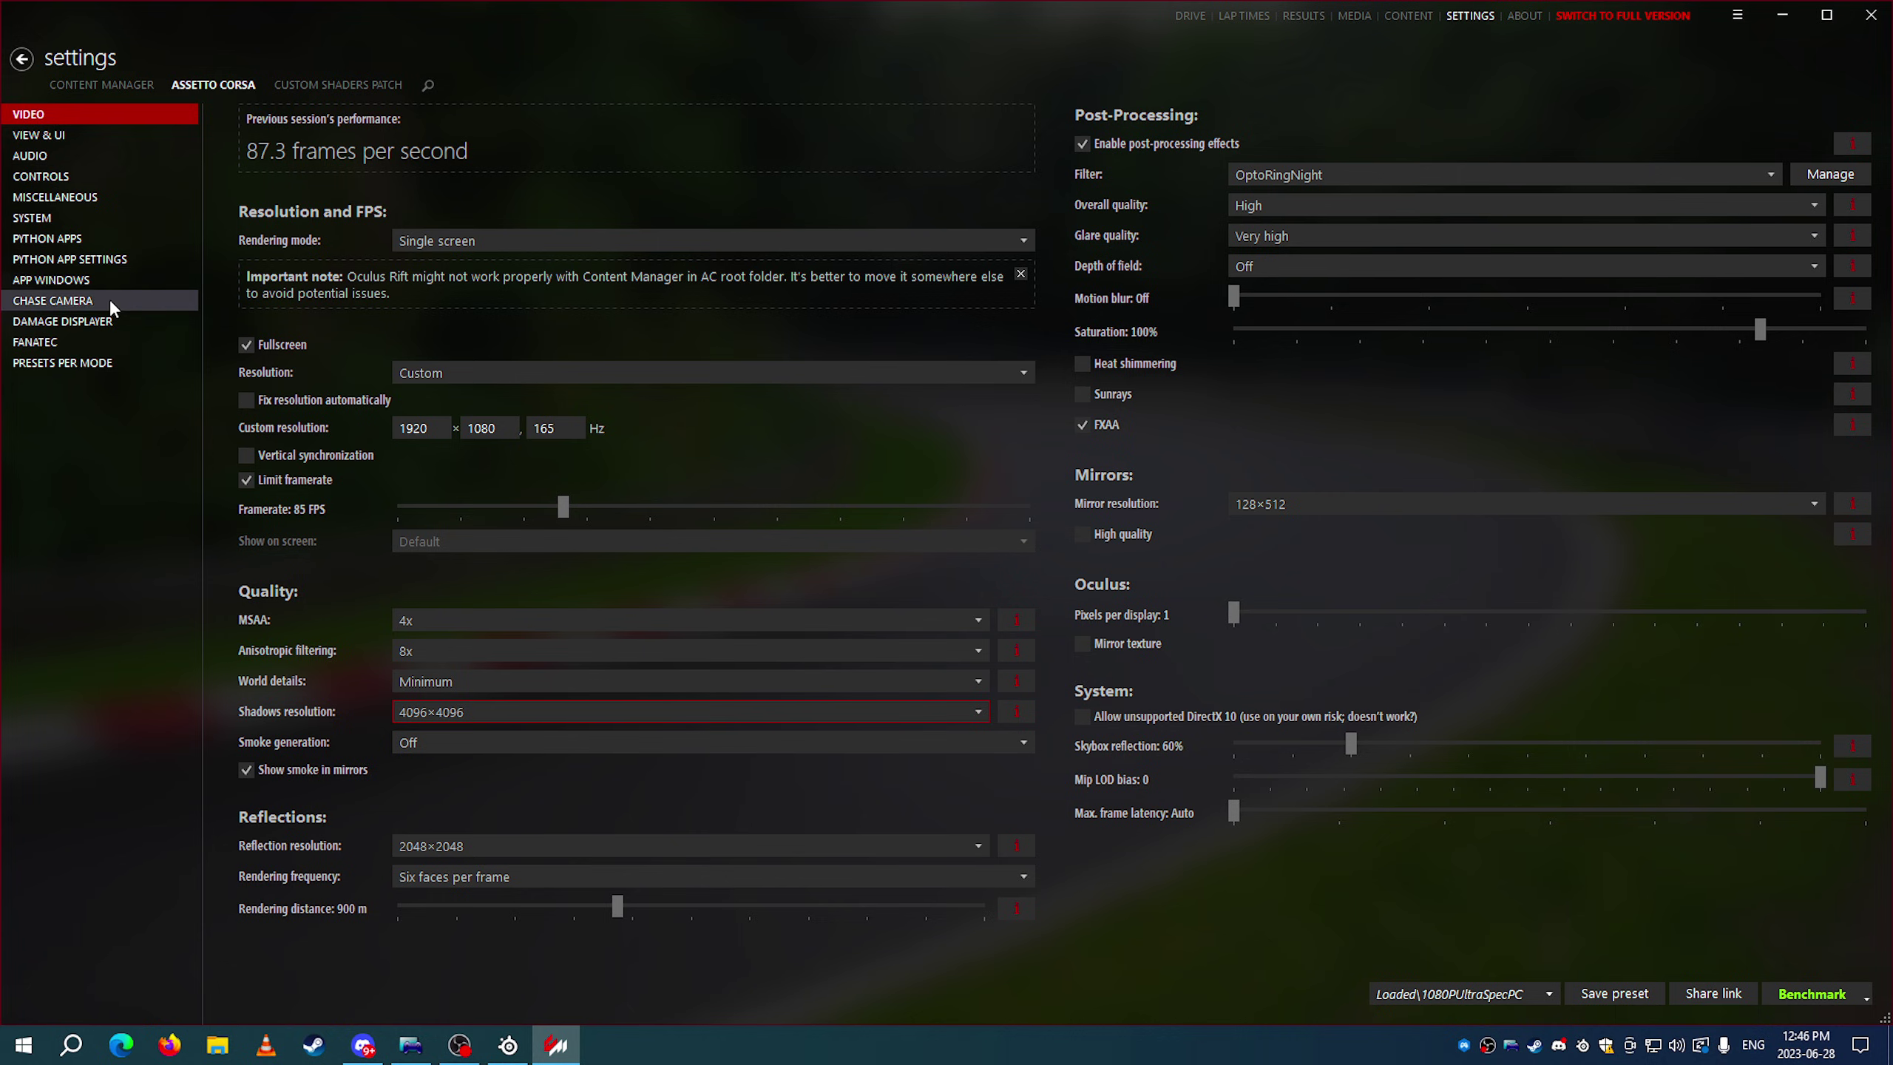
# In the Assetto Corsa system settings, adjust the mirrors' rendering distance and field of view
pyautogui.click(86, 210)
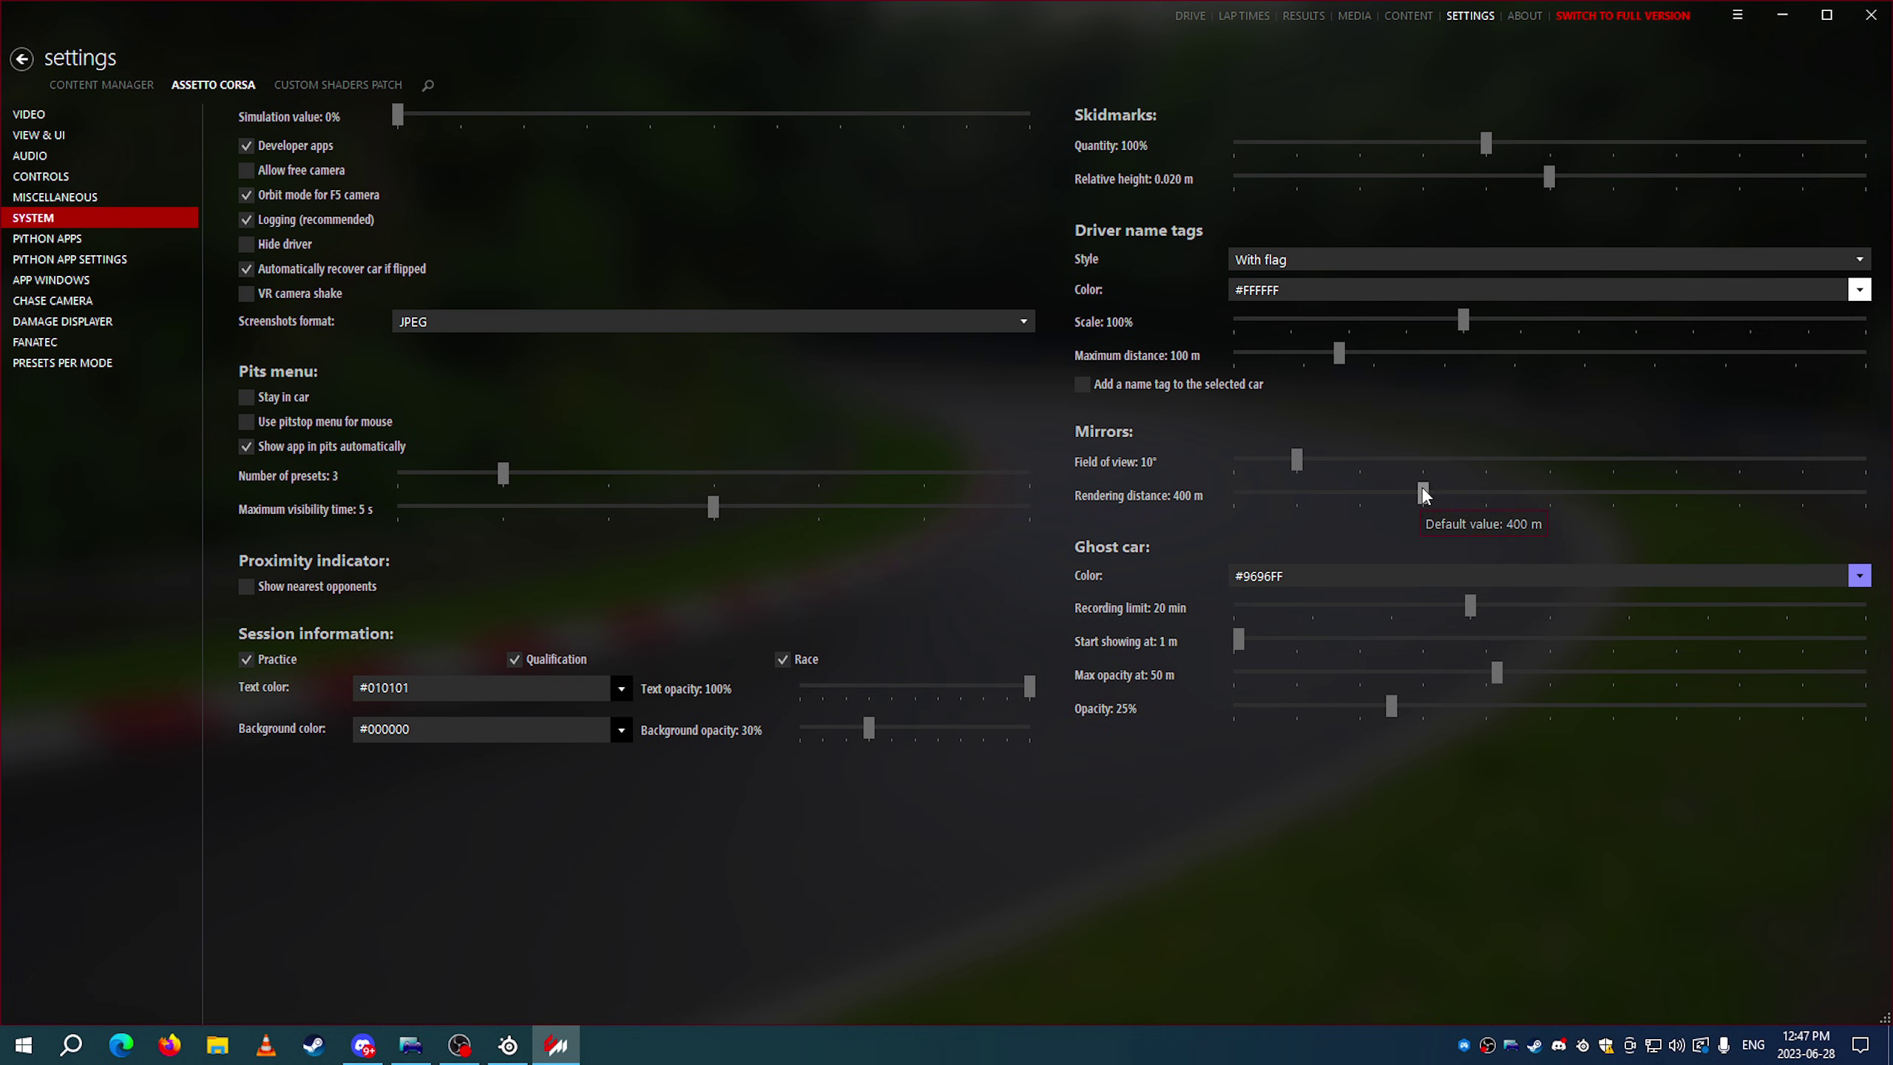
pyautogui.moveTo(1421, 495)
pyautogui.mouseDown()
pyautogui.moveTo(1331, 486)
pyautogui.moveTo(1691, 497)
pyautogui.moveTo(1441, 485)
pyautogui.mouseUp()
pyautogui.moveTo(1299, 460); pyautogui.dragTo(1349, 460)
pyautogui.moveTo(1524, 462); pyautogui.dragTo(1707, 475)
pyautogui.moveTo(1321, 476)
pyautogui.mouseDown()
pyautogui.moveTo(1264, 482)
pyautogui.moveTo(1283, 471)
pyautogui.moveTo(1243, 462)
pyautogui.moveTo(1368, 465)
pyautogui.moveTo(1271, 456)
pyautogui.moveTo(1297, 458)
pyautogui.mouseUp()
# Look through the activated Python apps and the settings of Sol Config, Sol Custom Weather, Sol Planner and Sol Weather App
pyautogui.click(70, 245)
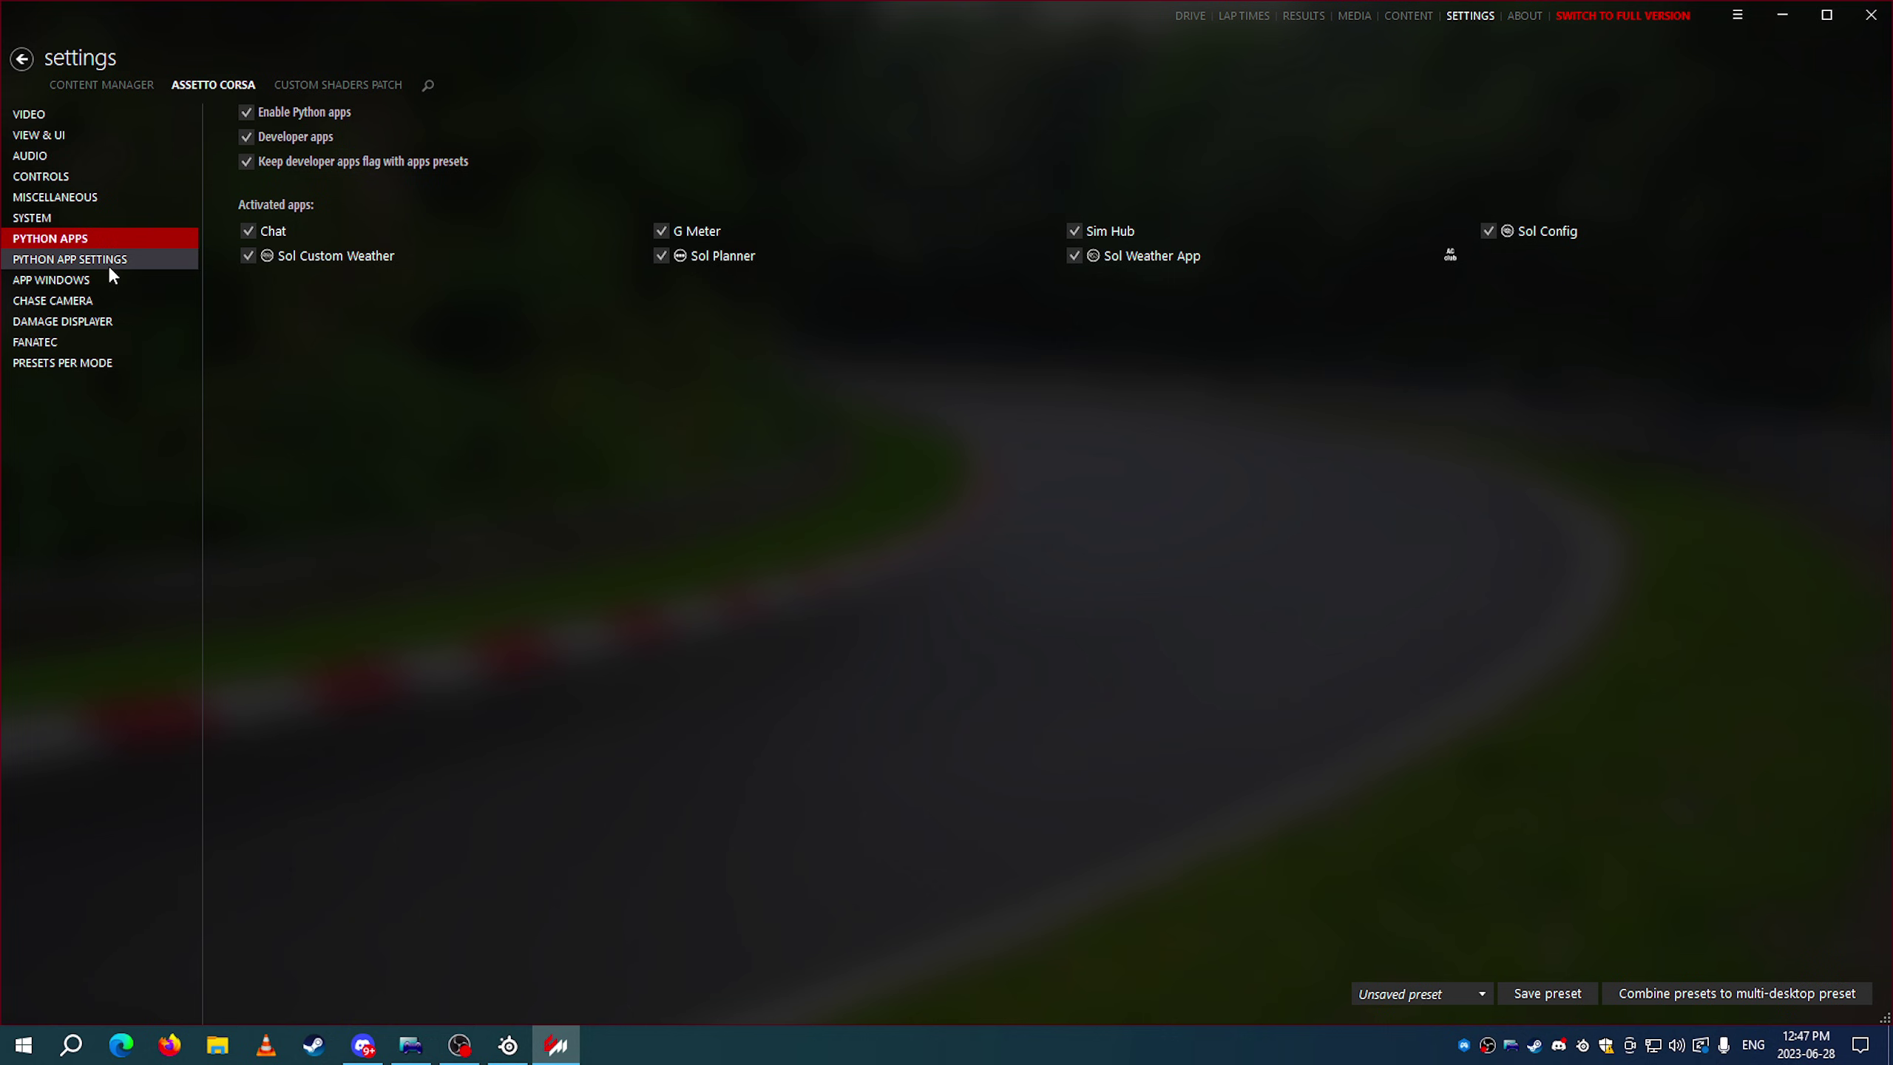
pyautogui.click(110, 261)
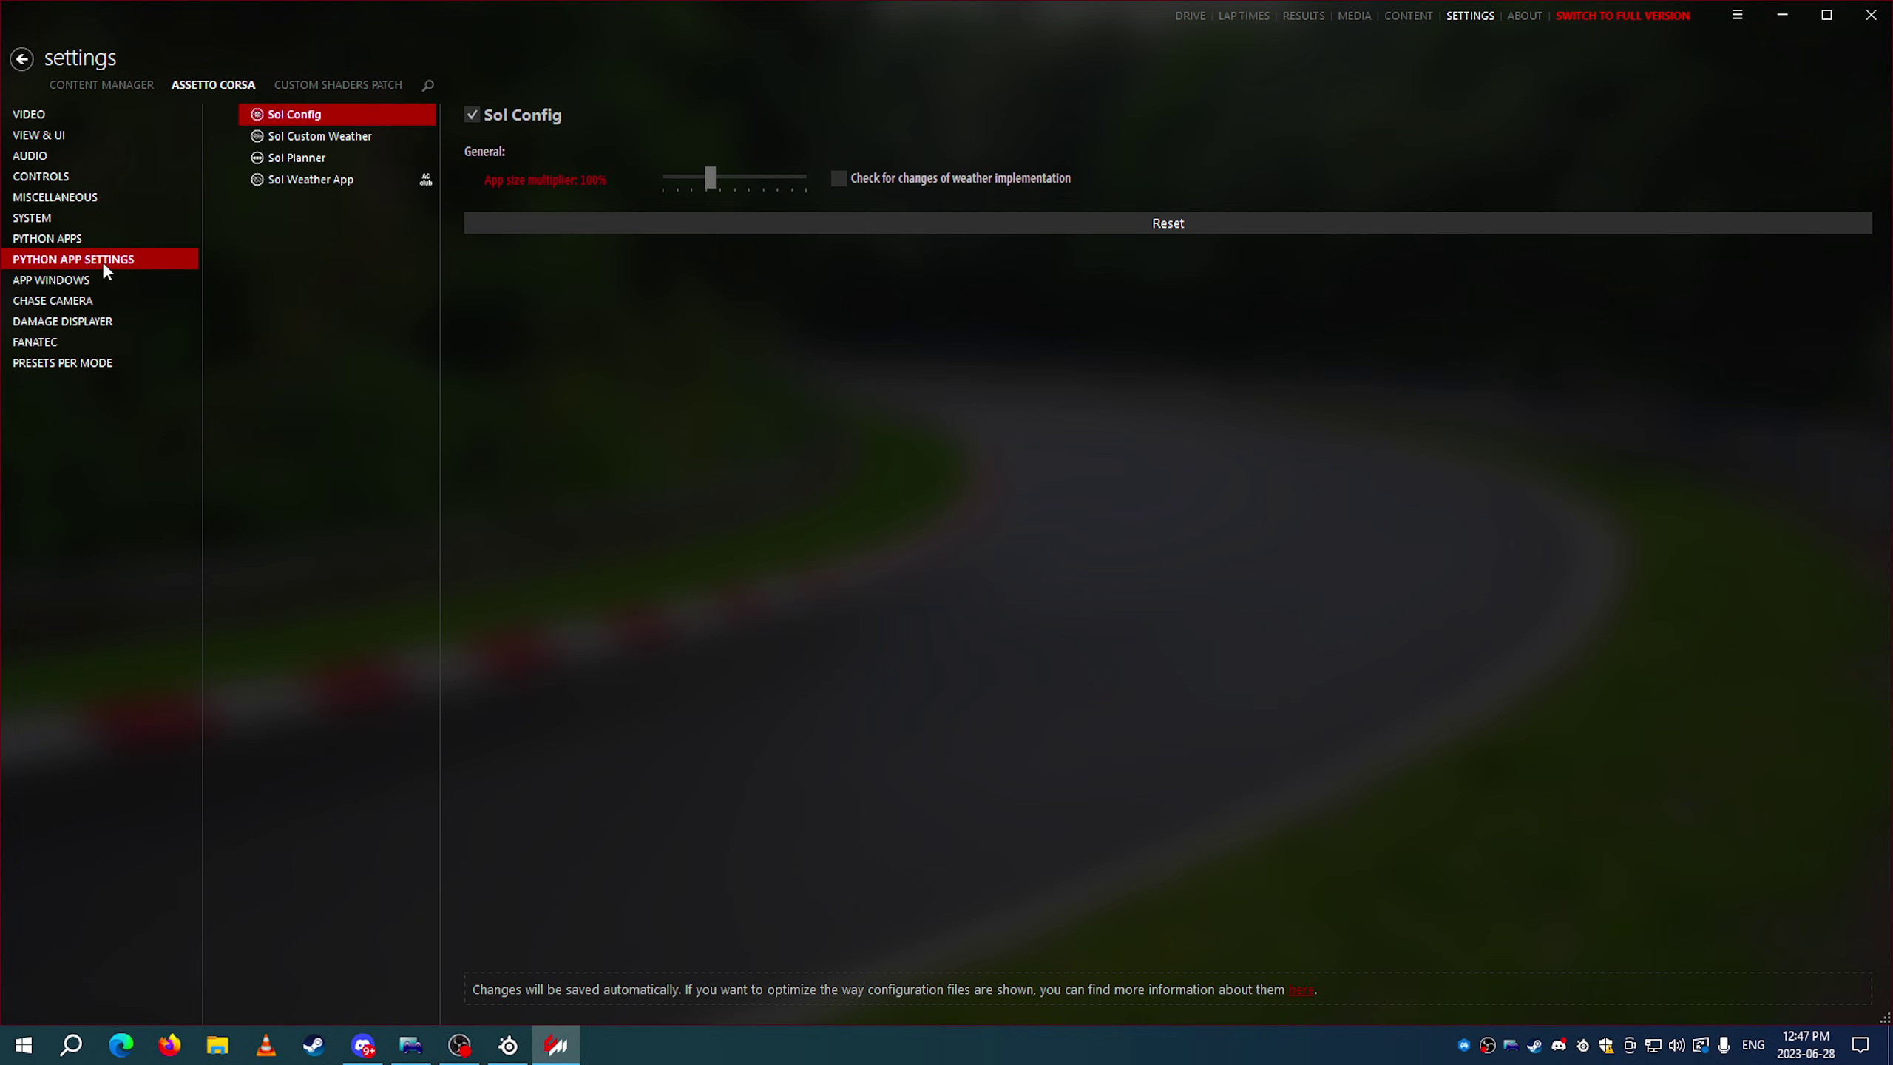
pyautogui.click(319, 137)
pyautogui.click(316, 158)
pyautogui.click(291, 179)
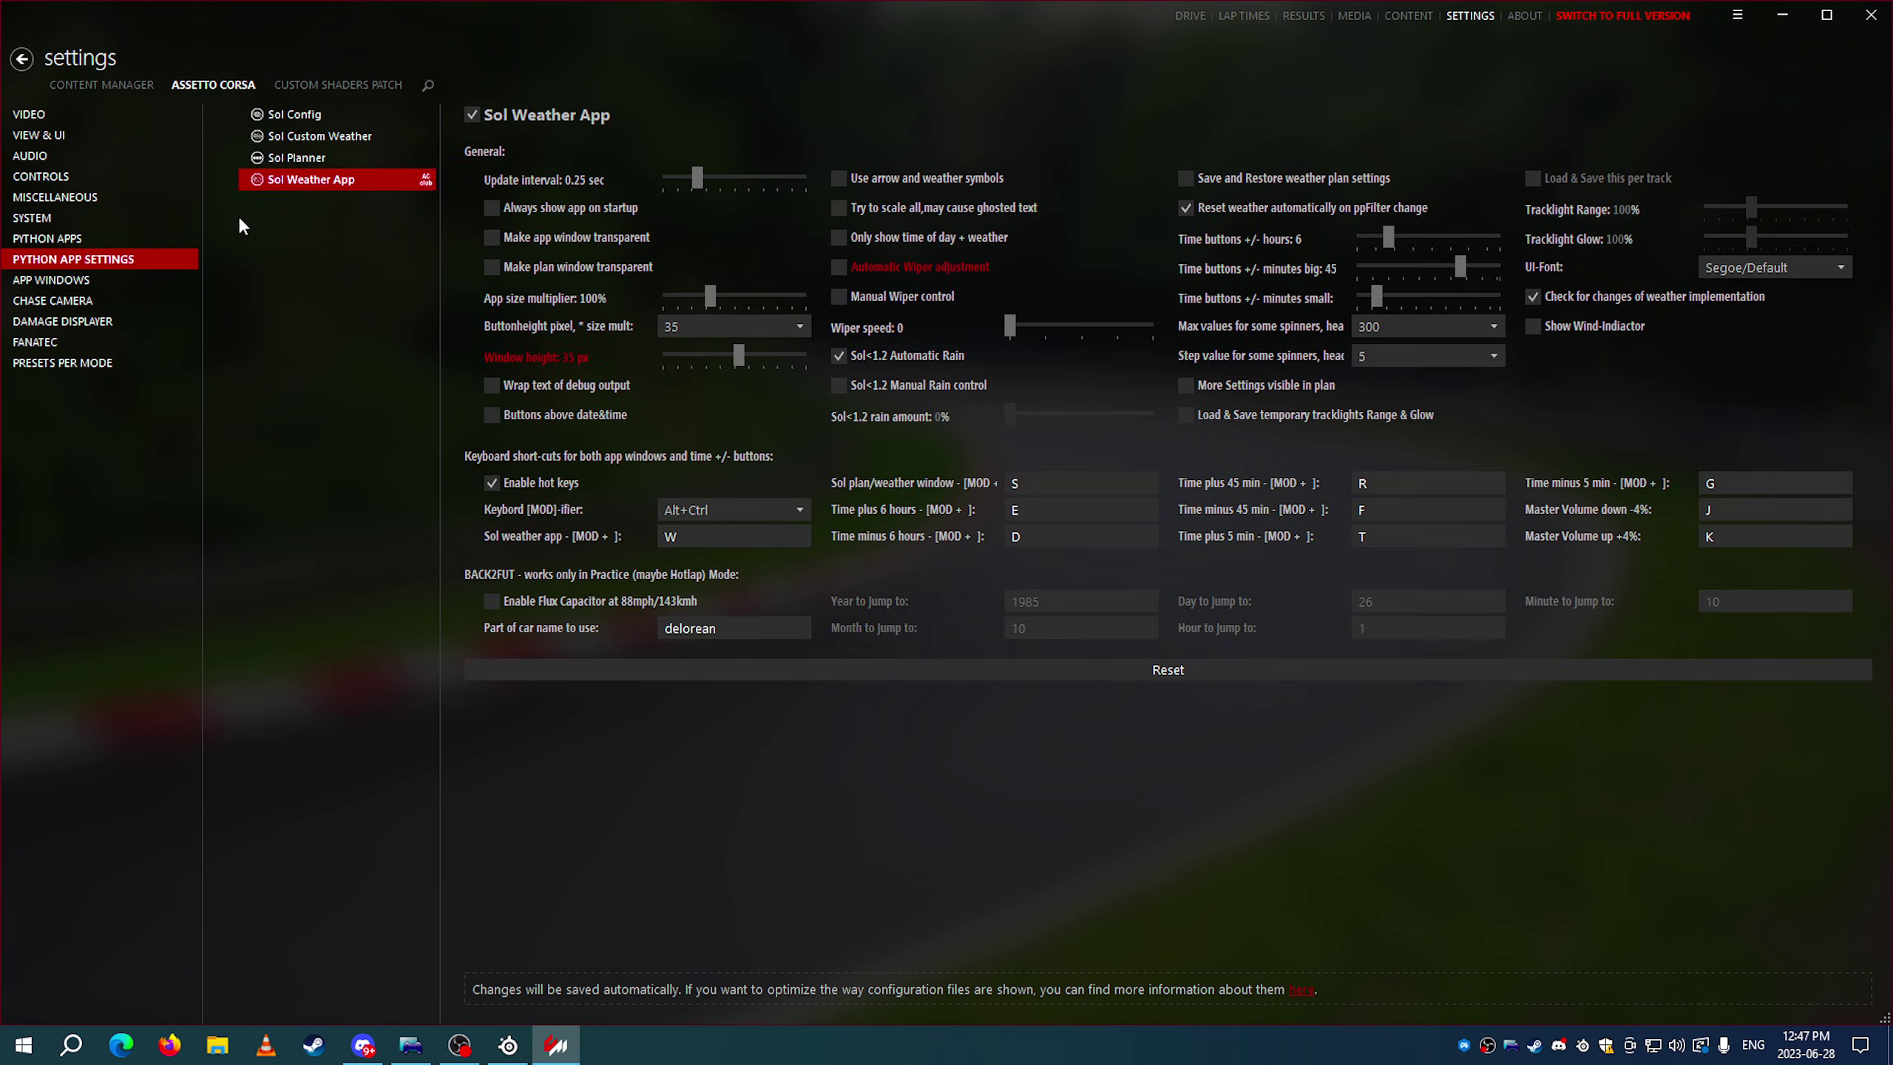
pyautogui.click(70, 240)
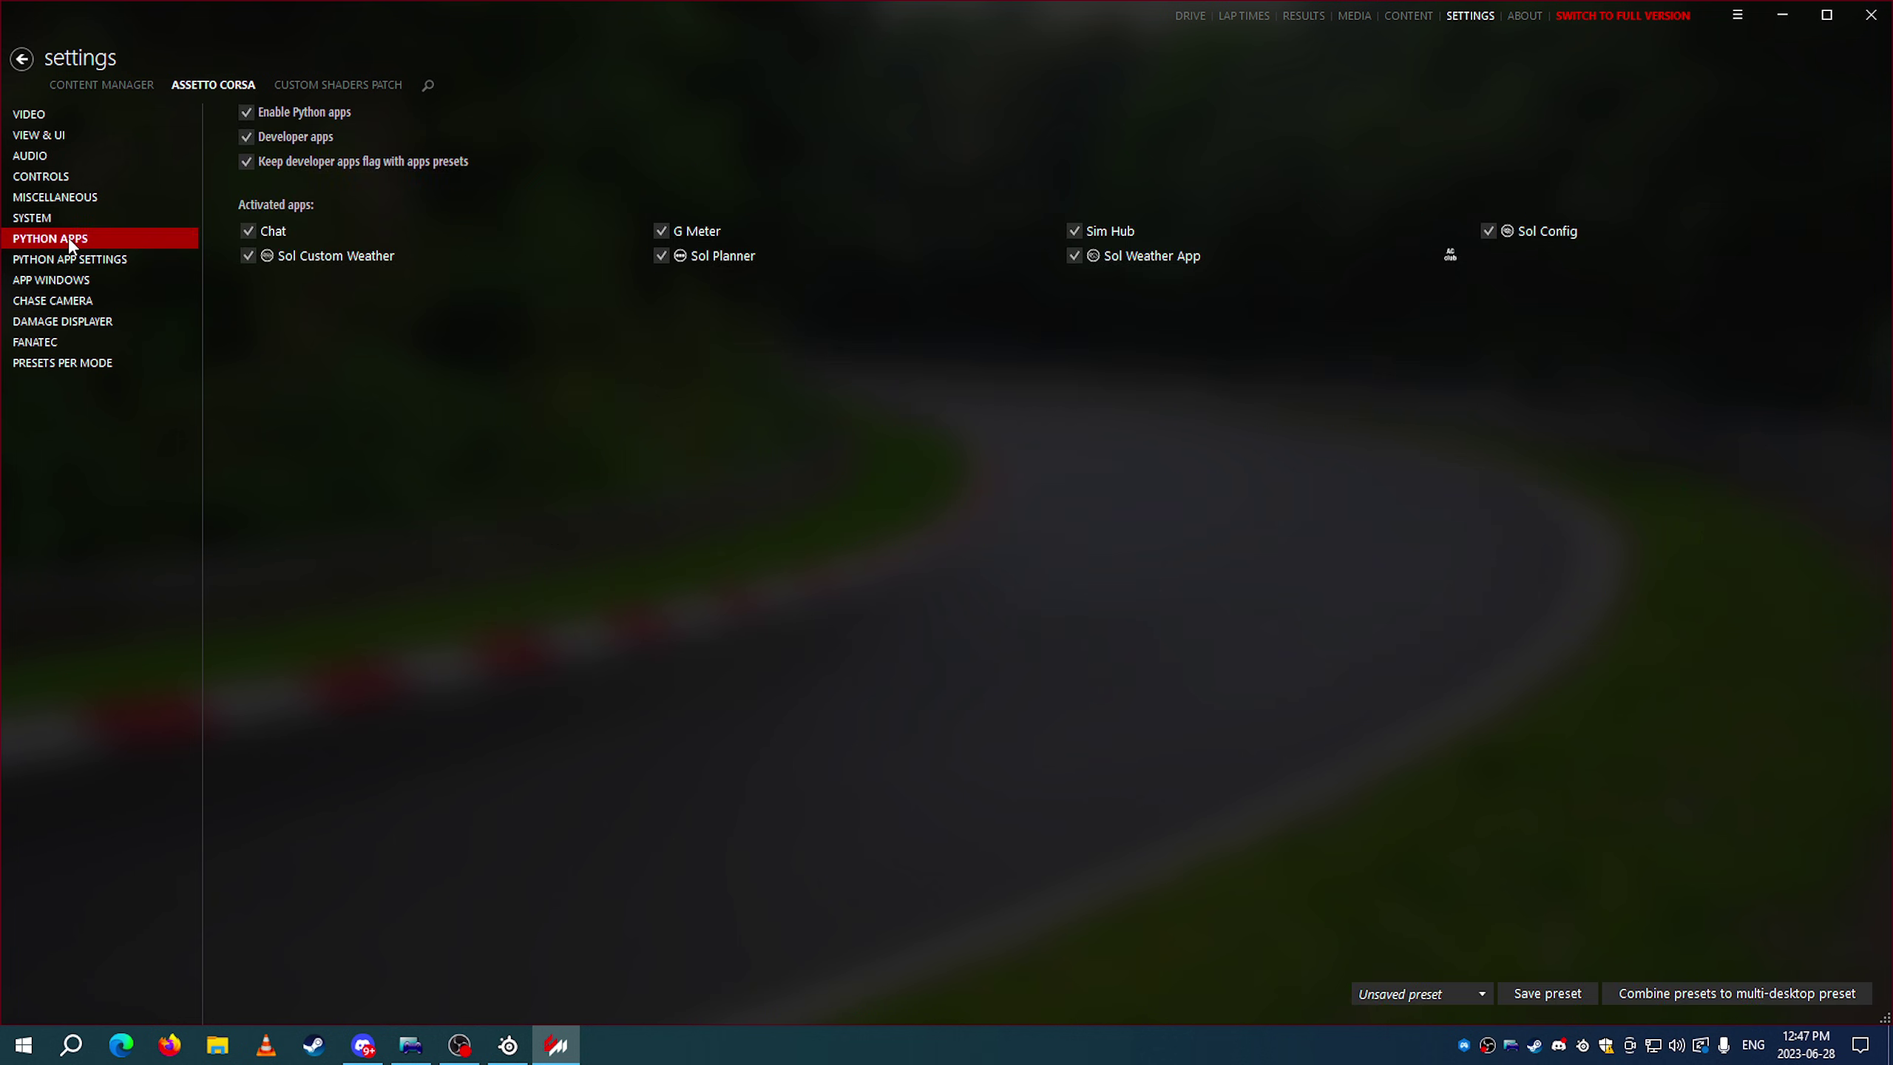
pyautogui.click(61, 135)
# In the Custom Shaders Patch's Extra FX settings, turn off light bounce estimation for cars
pyautogui.click(340, 86)
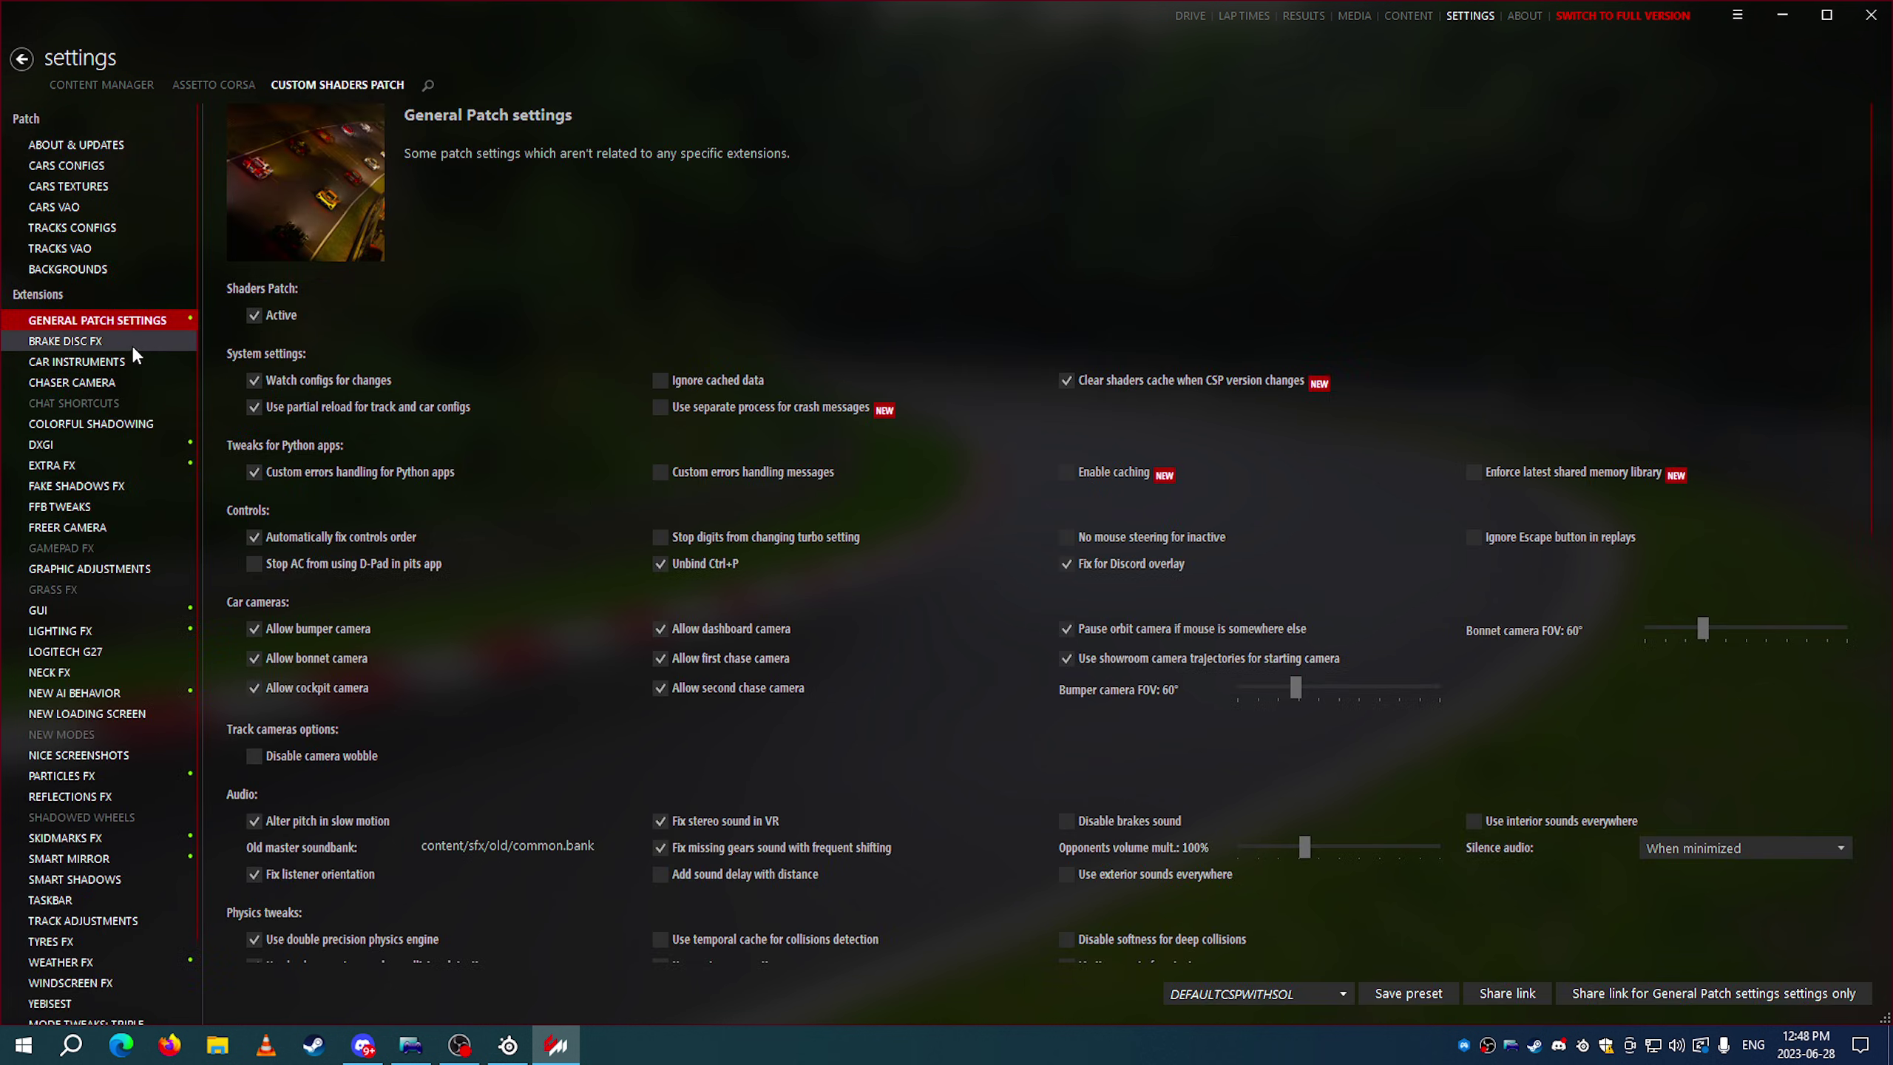
pyautogui.click(133, 340)
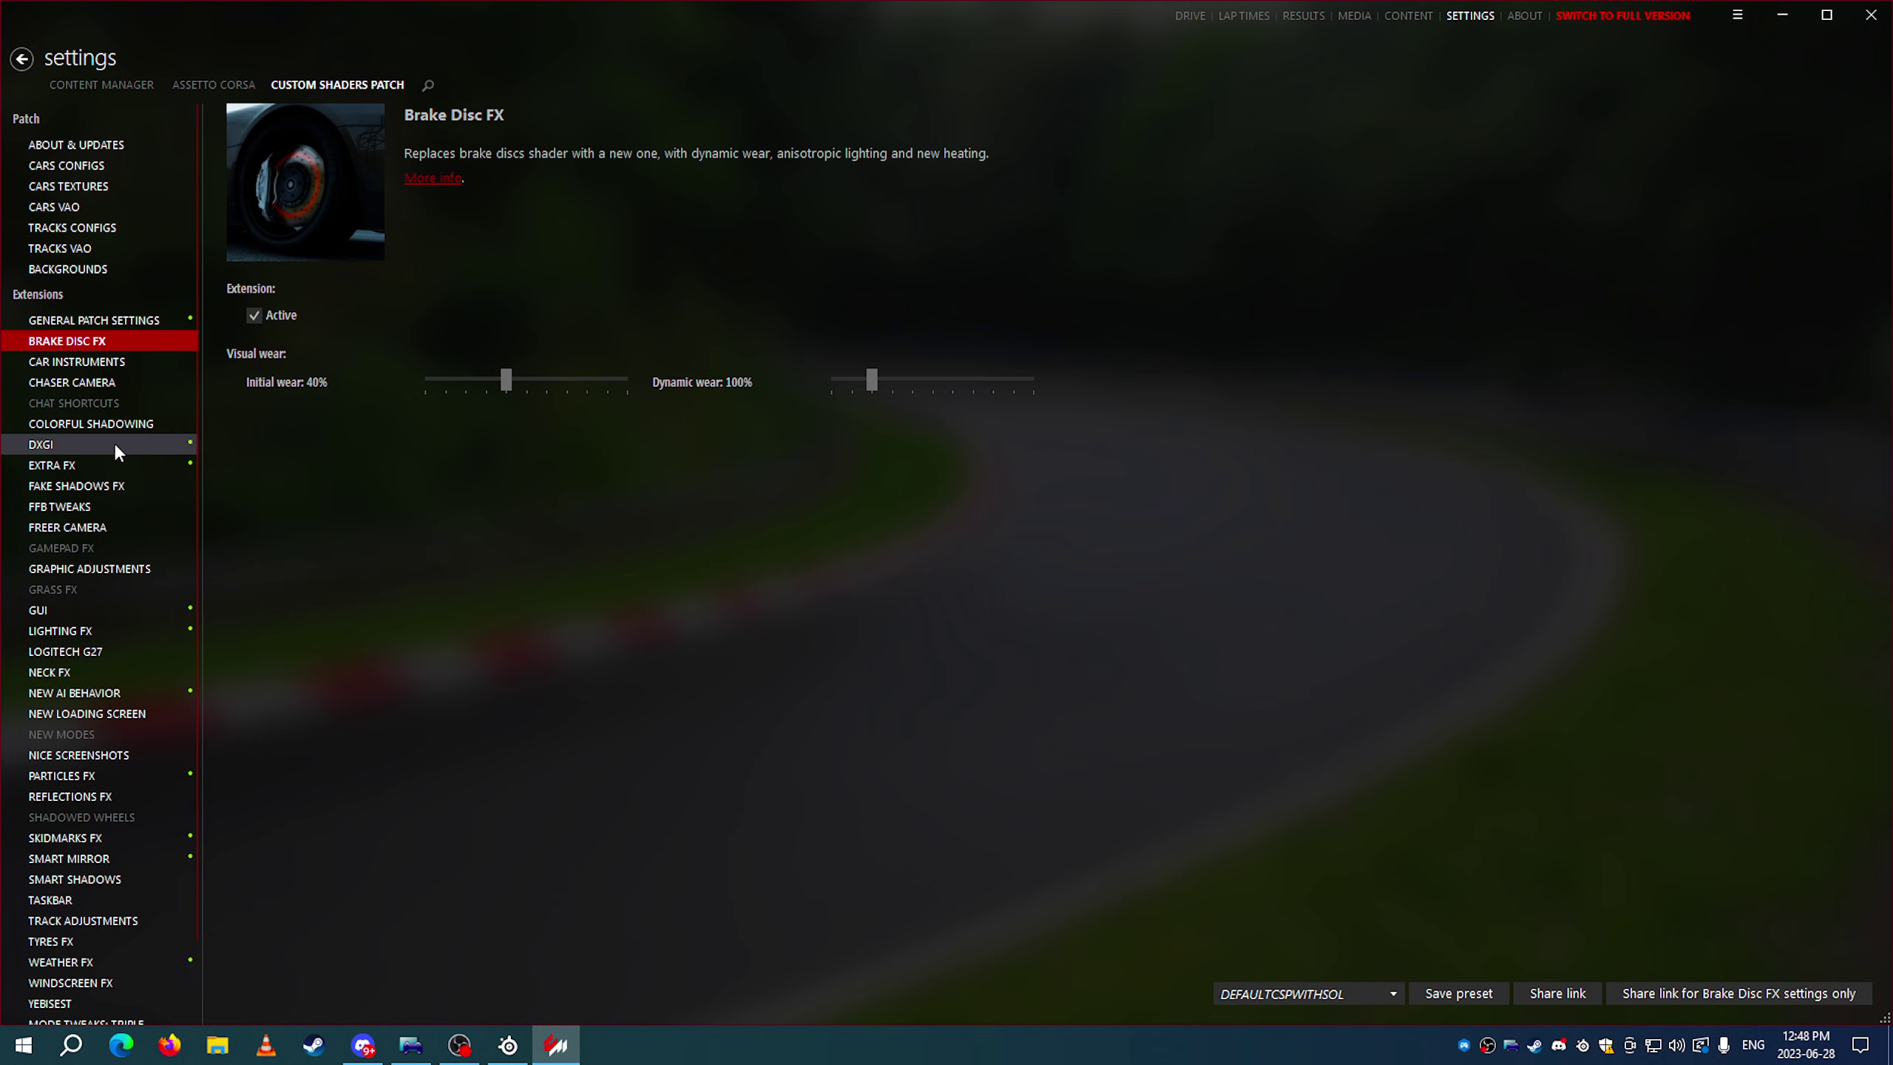
pyautogui.click(116, 464)
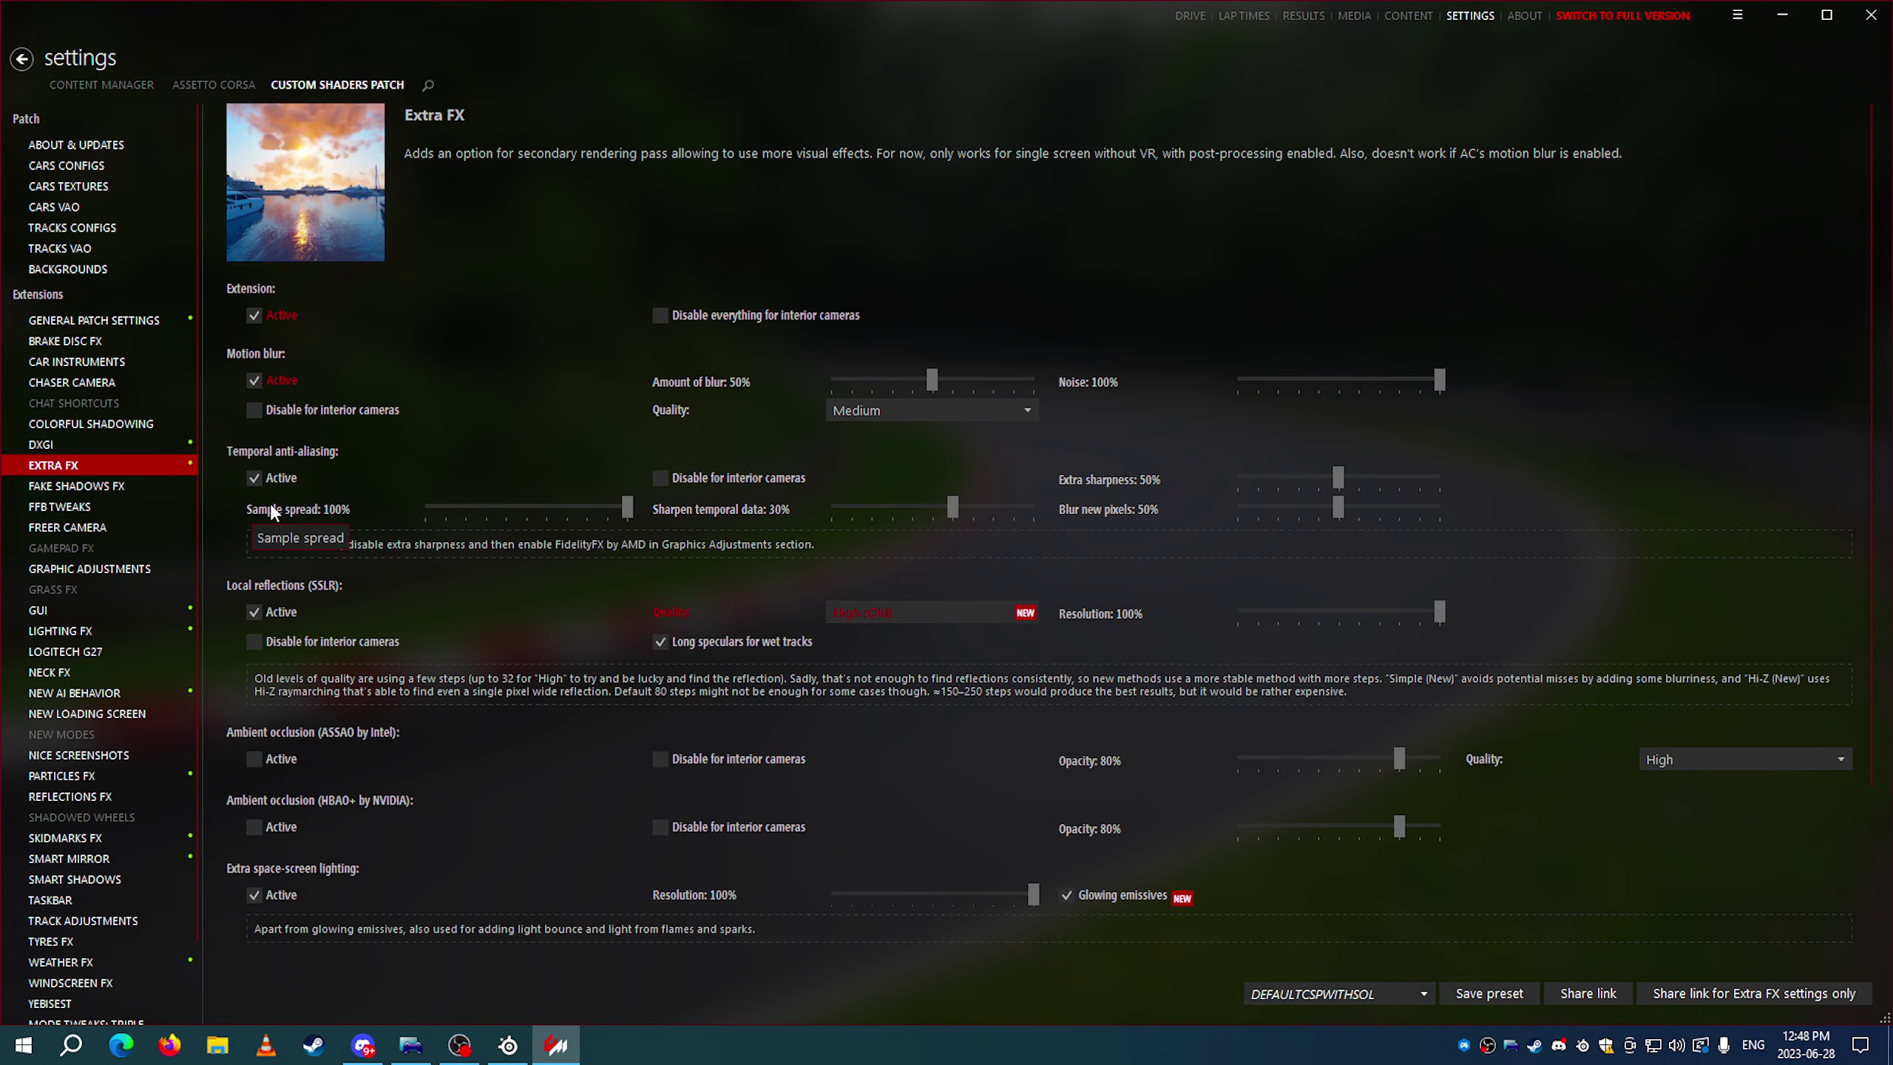
pyautogui.scroll(-1, 278, 513)
pyautogui.scroll(-1, 522, 619)
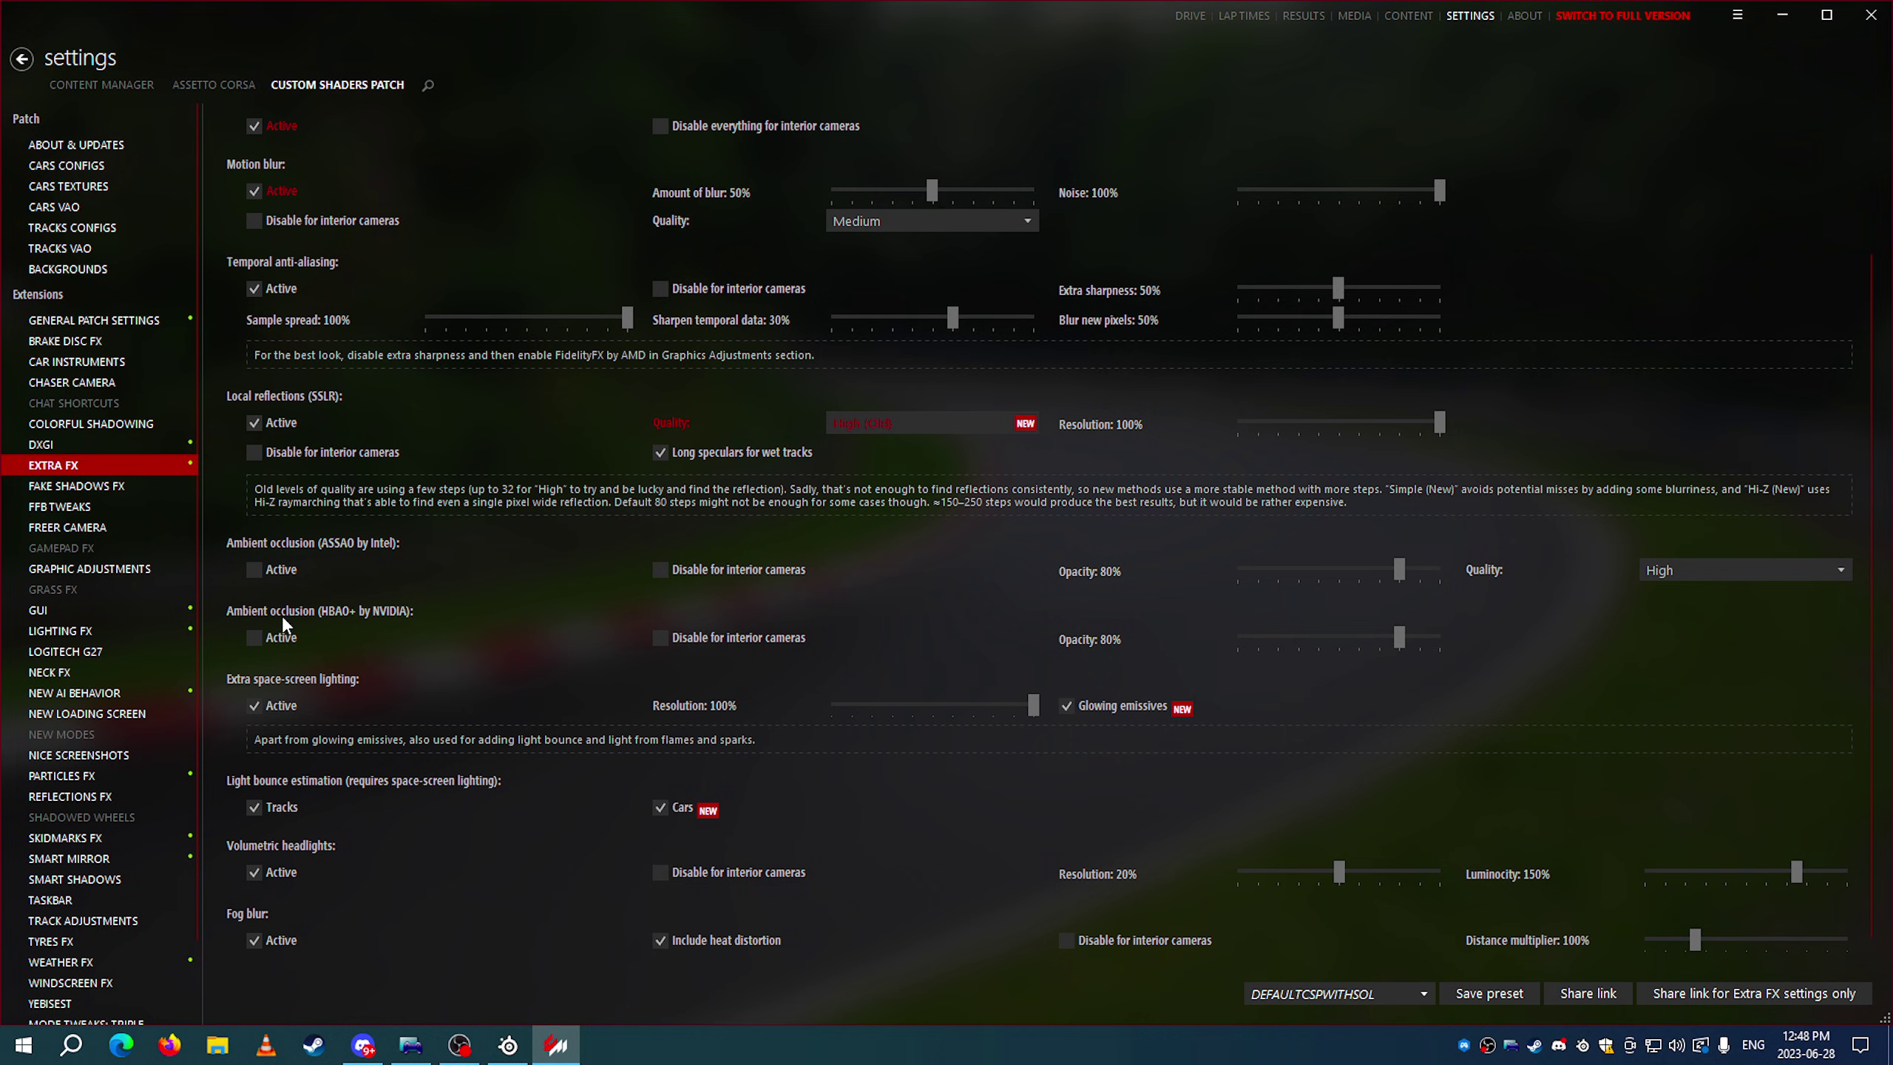
pyautogui.scroll(-1, 589, 654)
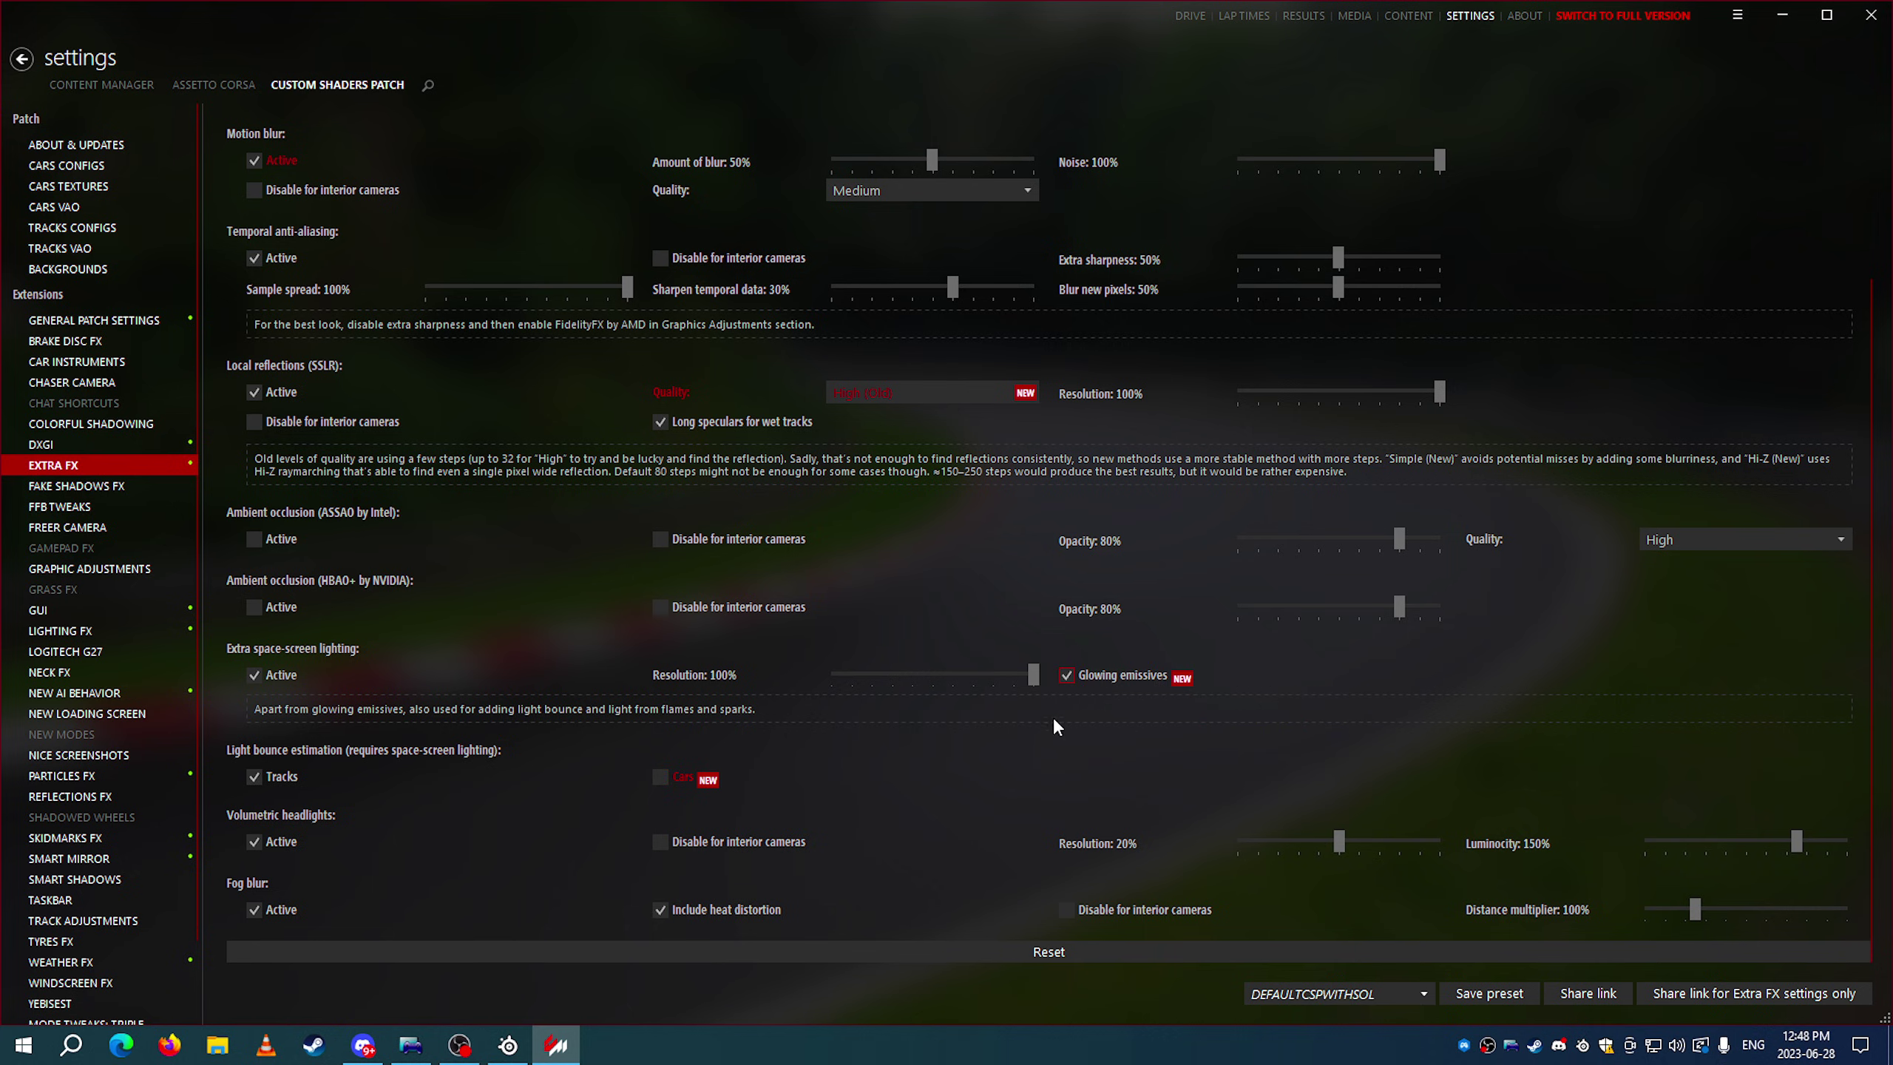
# Examine the quality options for local reflections (SSLR) and review the remaining Extra FX settings
pyautogui.scroll(3, 639, 749)
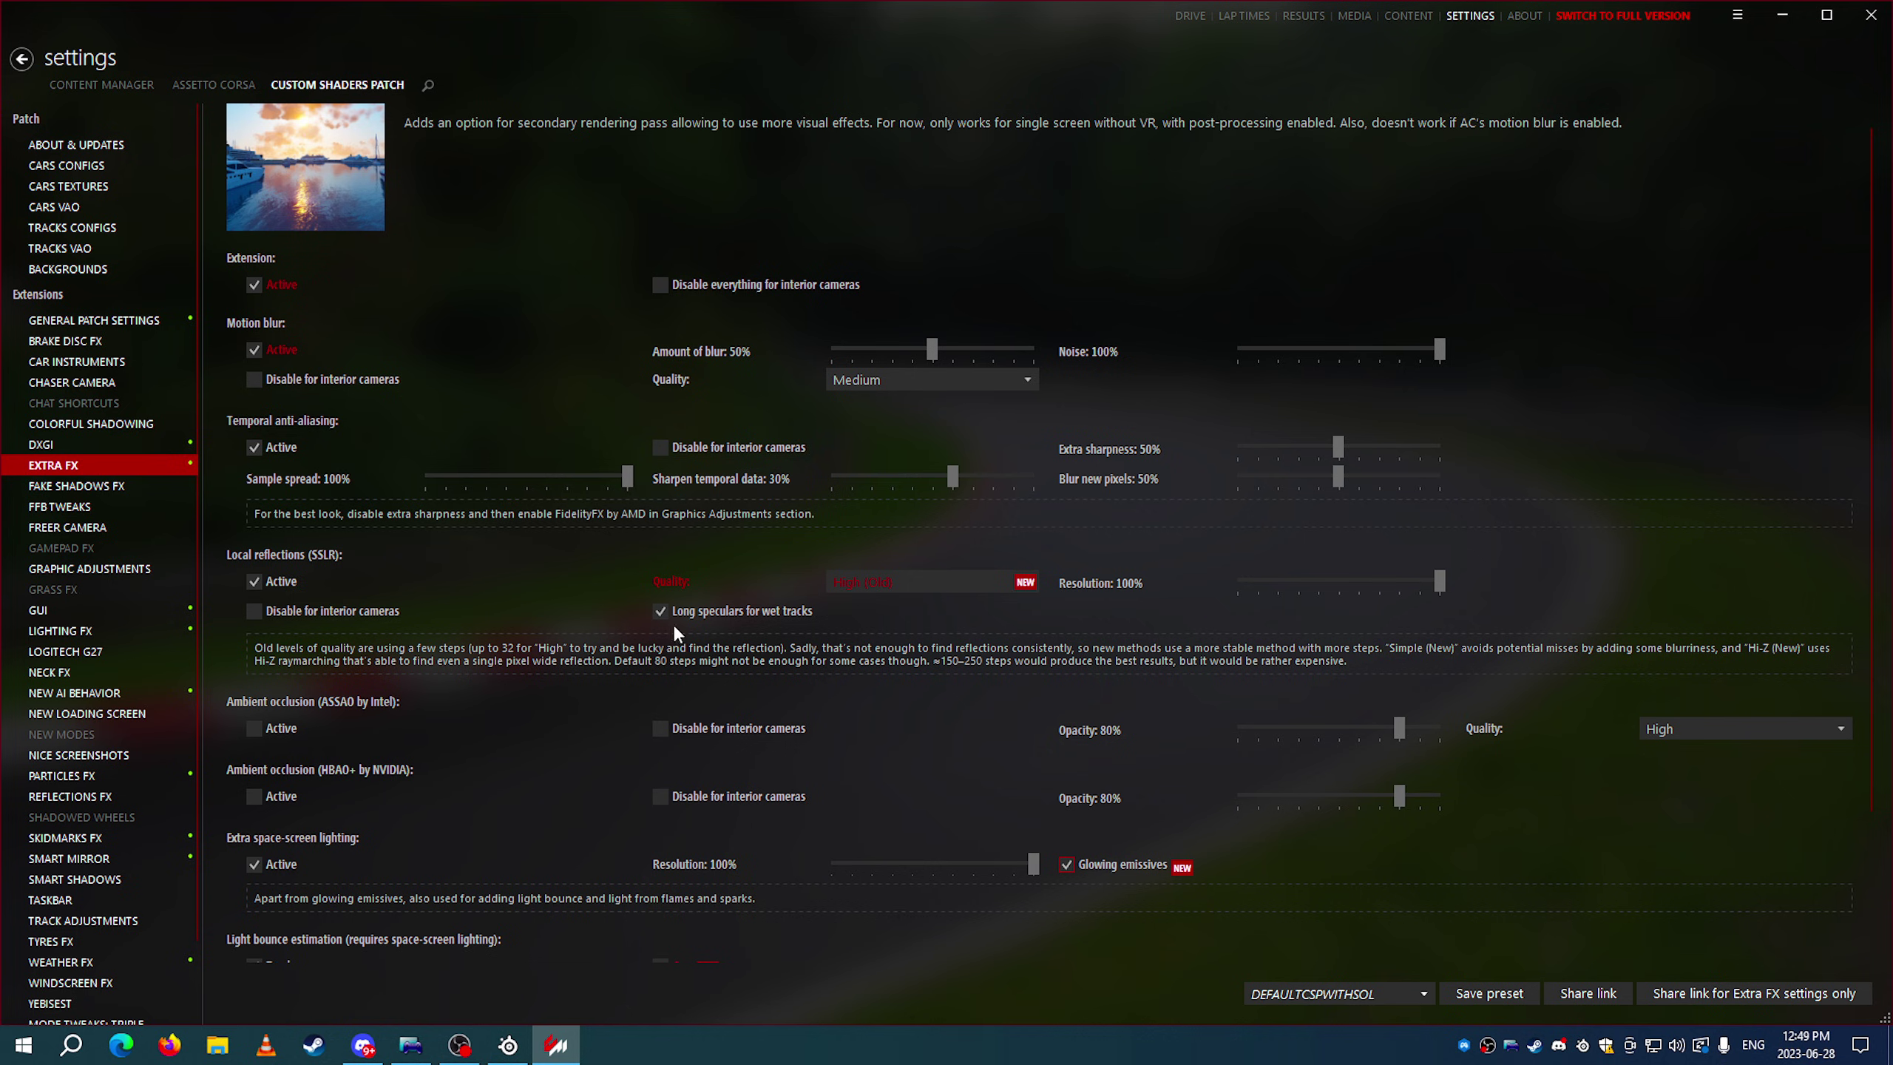
pyautogui.click(930, 582)
pyautogui.click(930, 581)
pyautogui.click(874, 588)
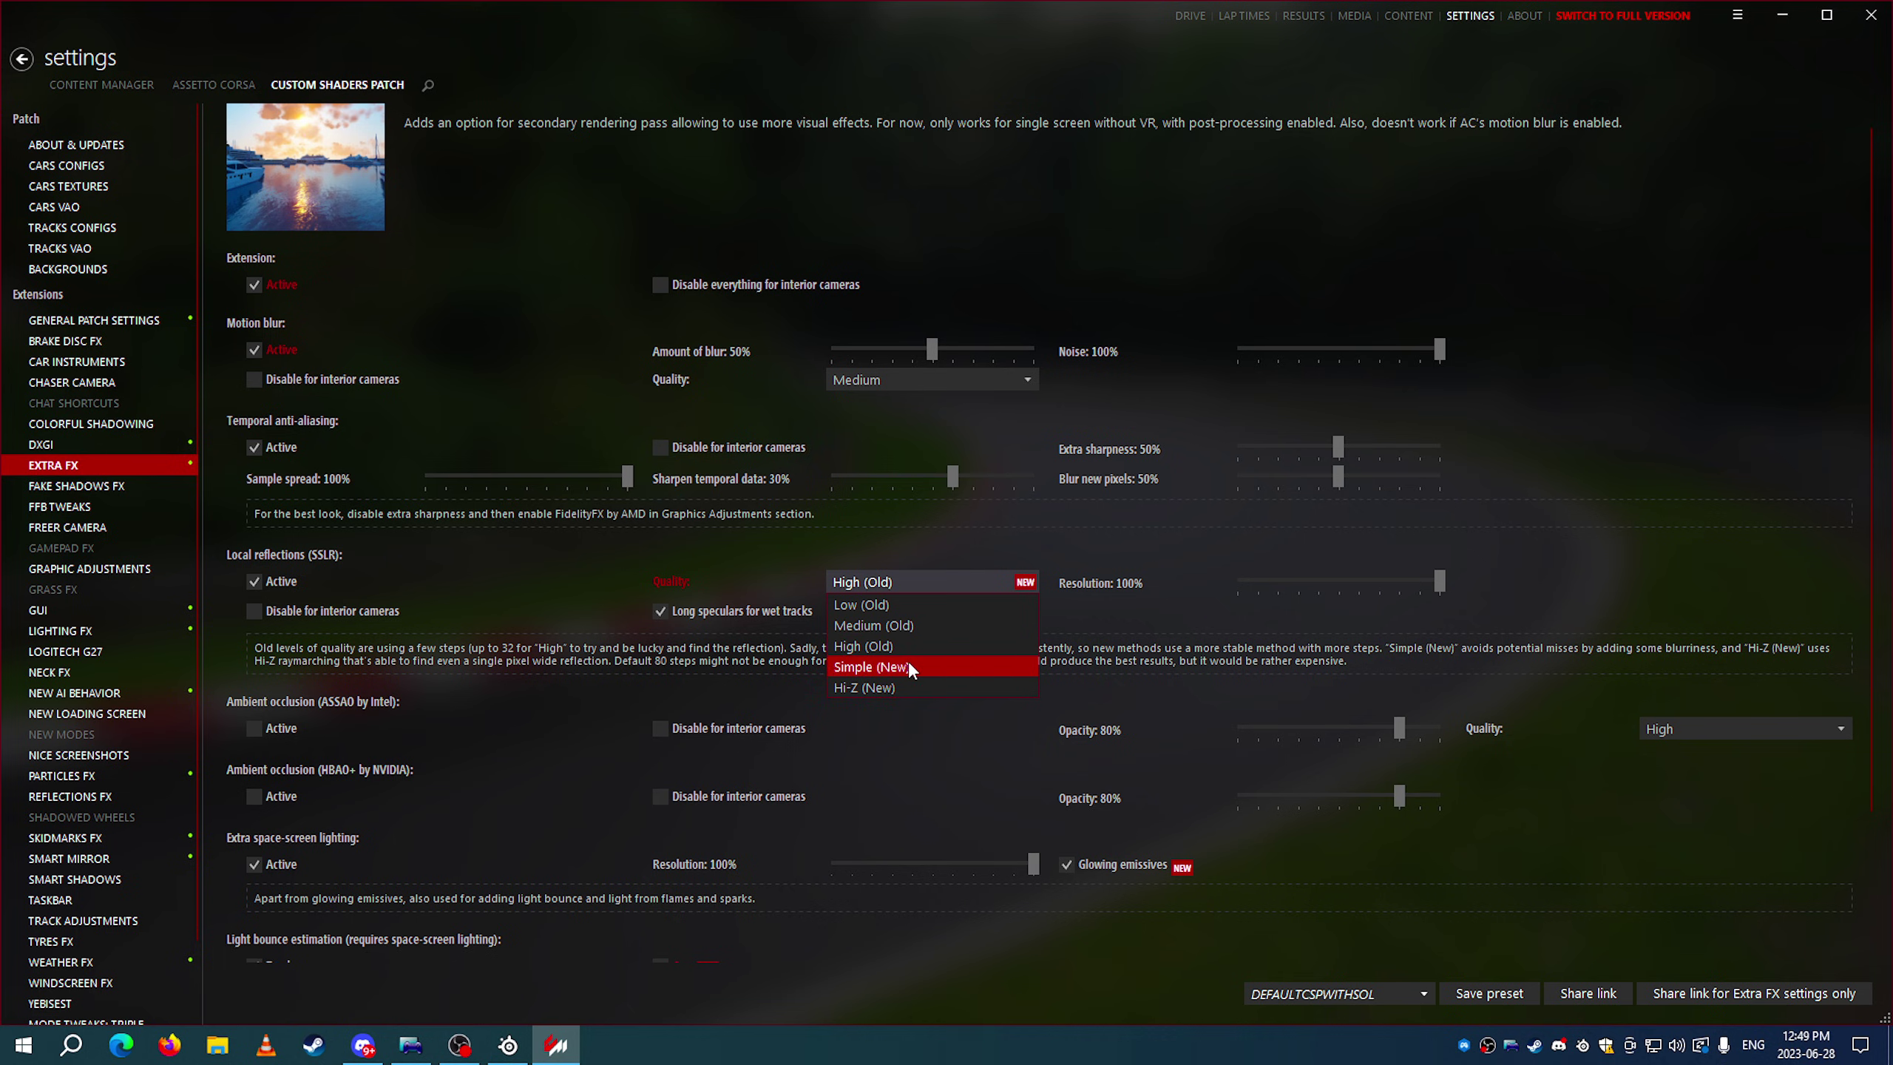
pyautogui.click(765, 553)
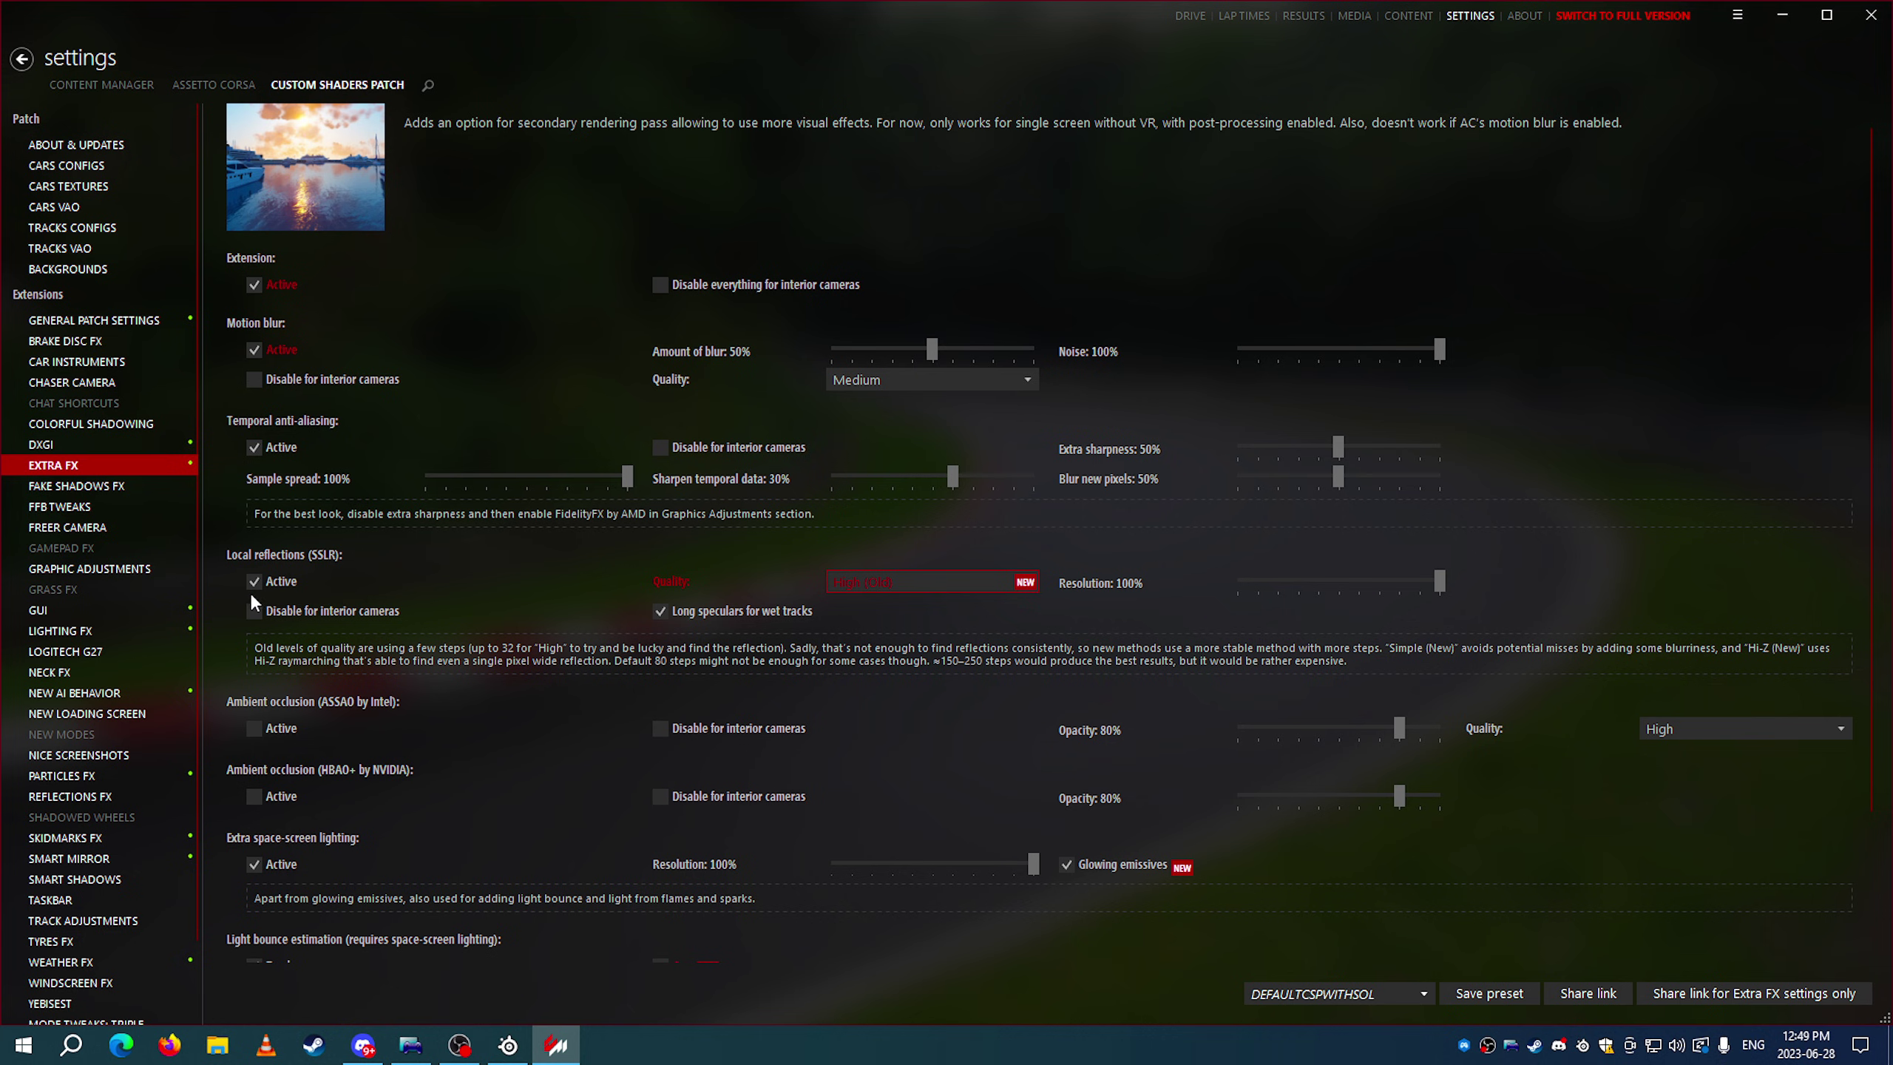
pyautogui.scroll(-1, 250, 592)
pyautogui.scroll(2, 254, 597)
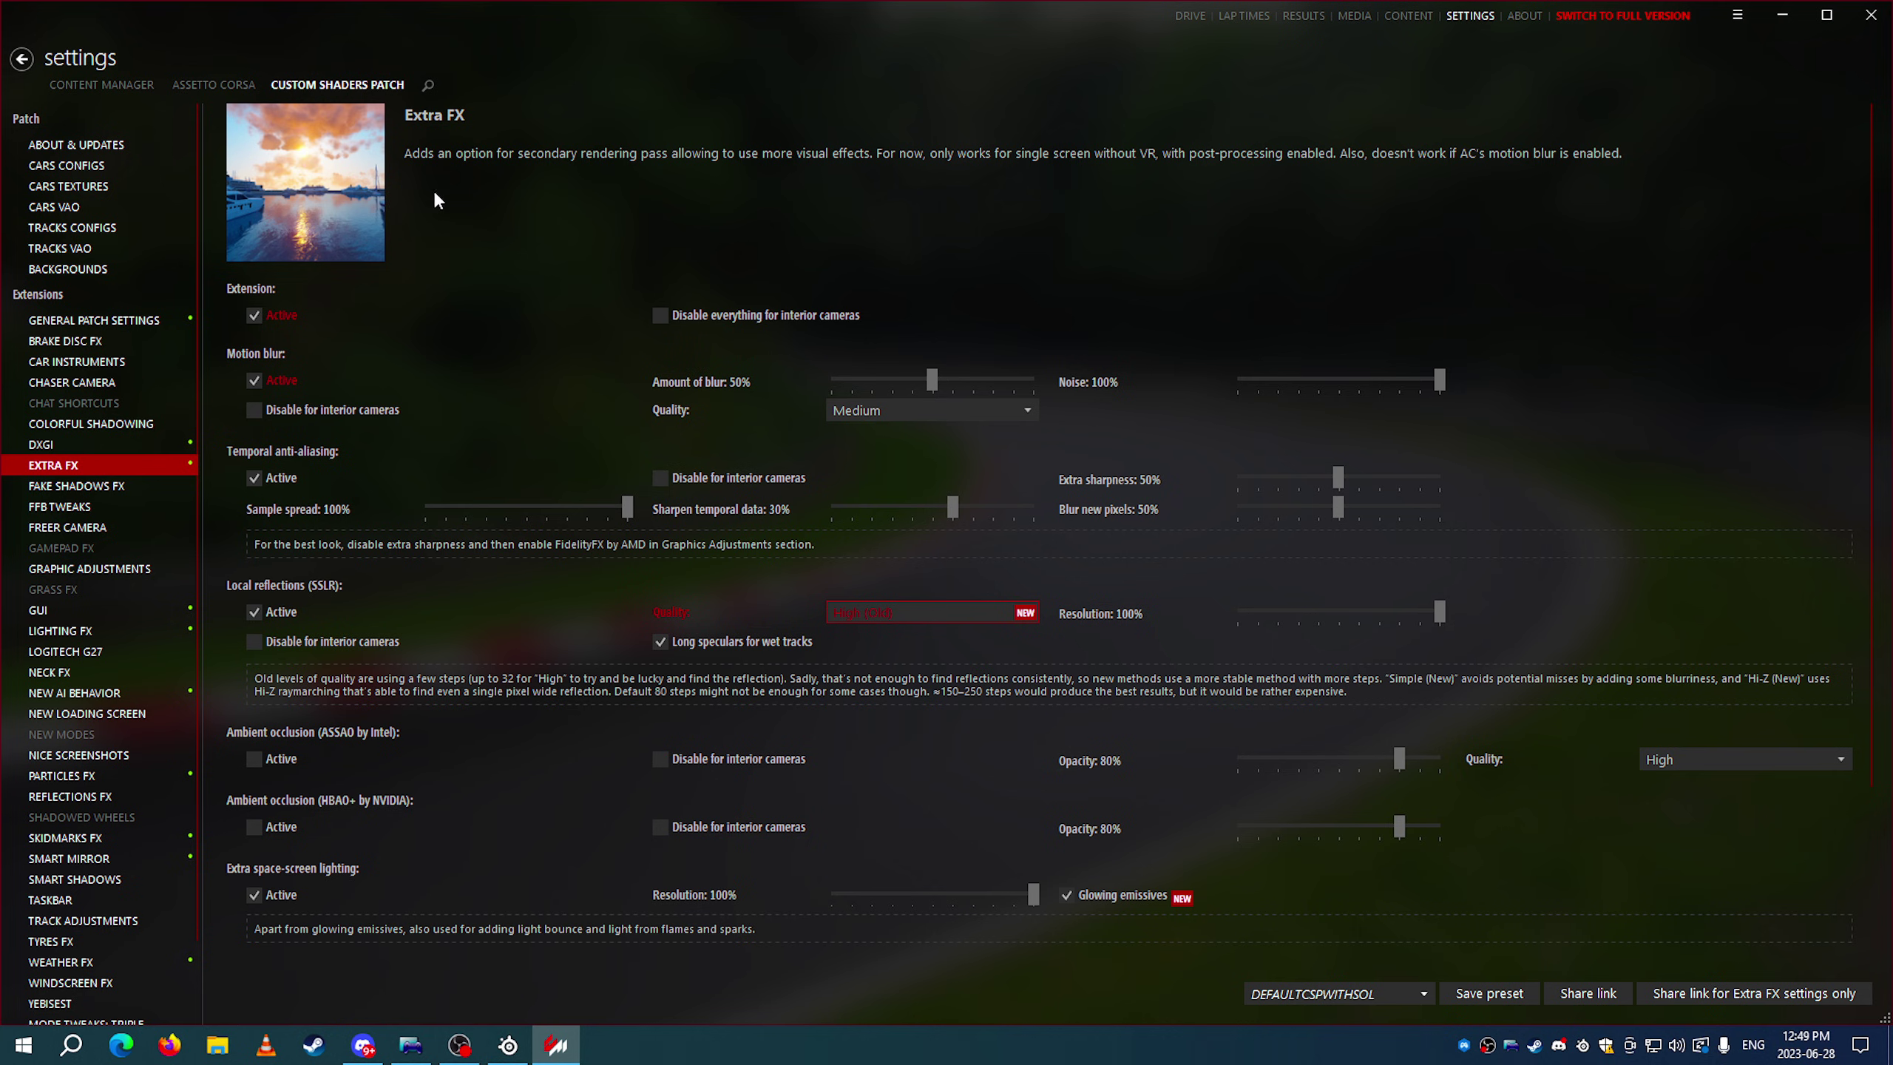
pyautogui.scroll(-3, 403, 624)
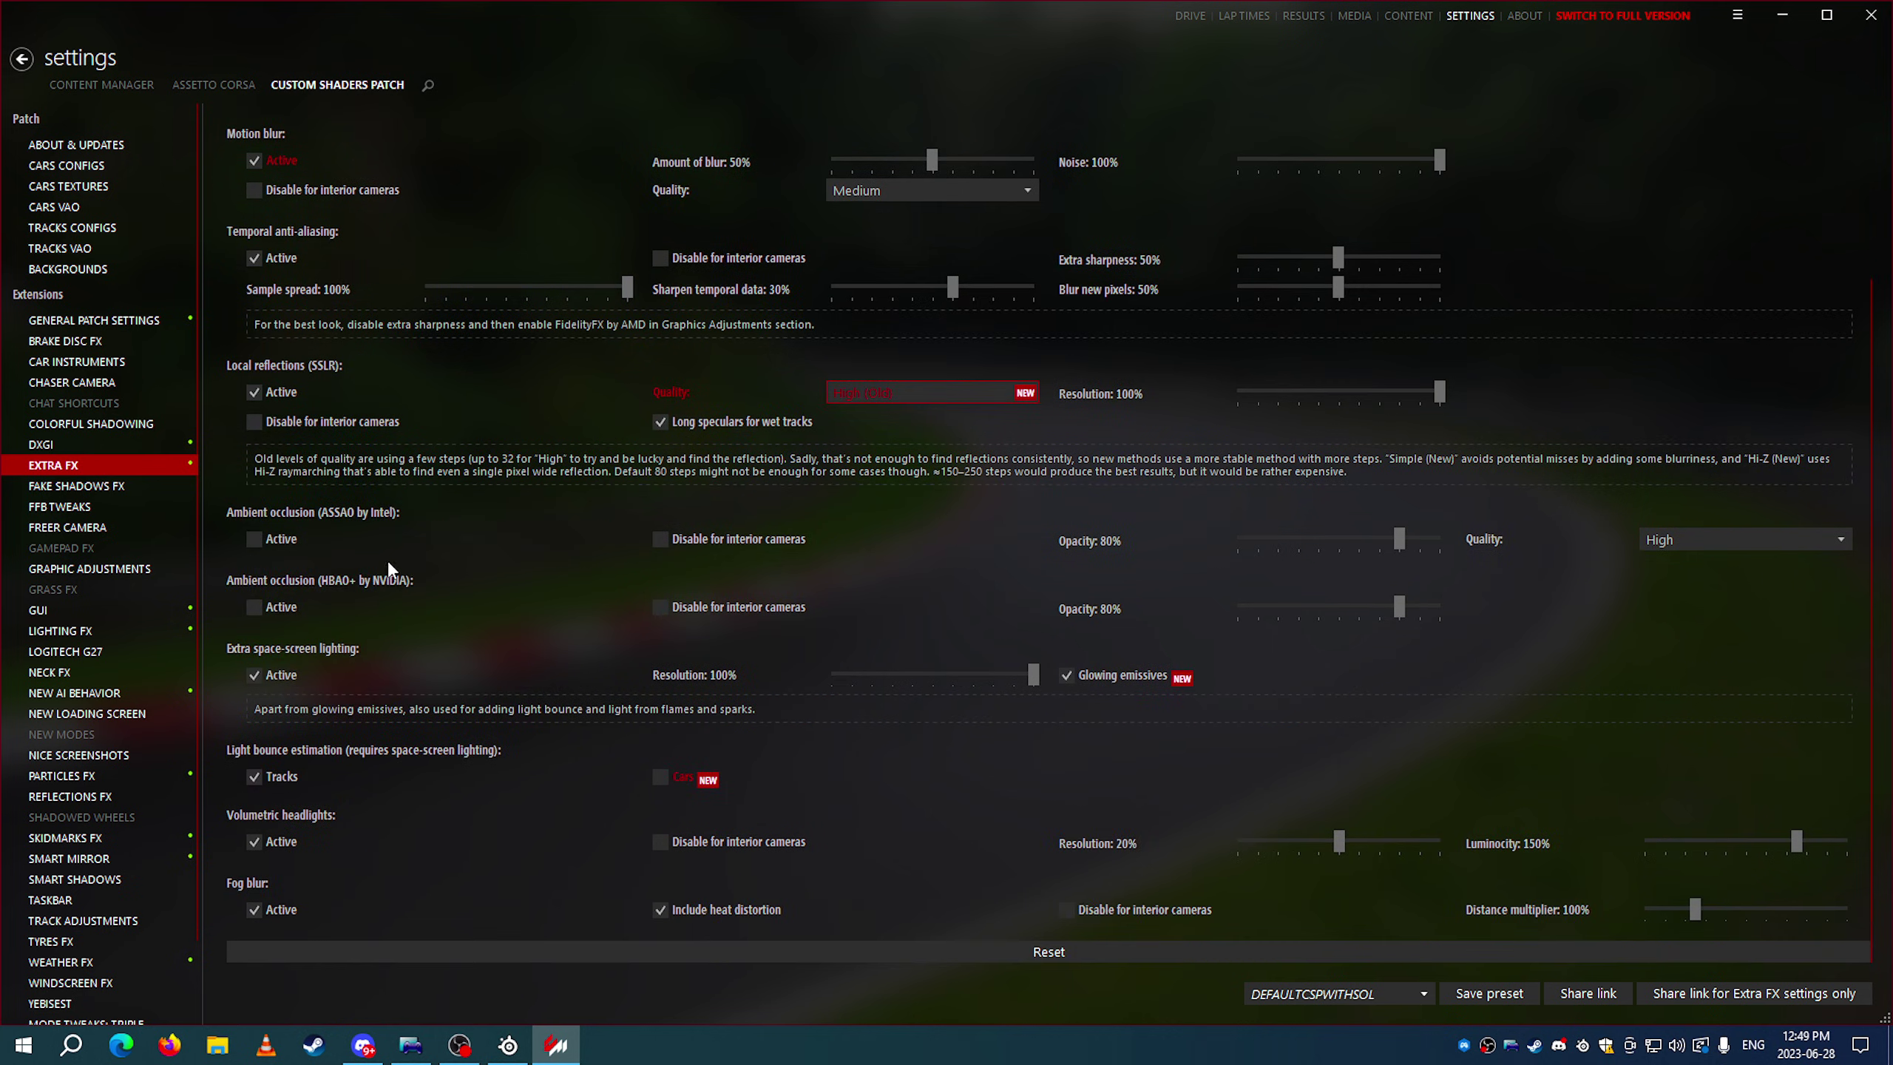
pyautogui.scroll(3, 415, 570)
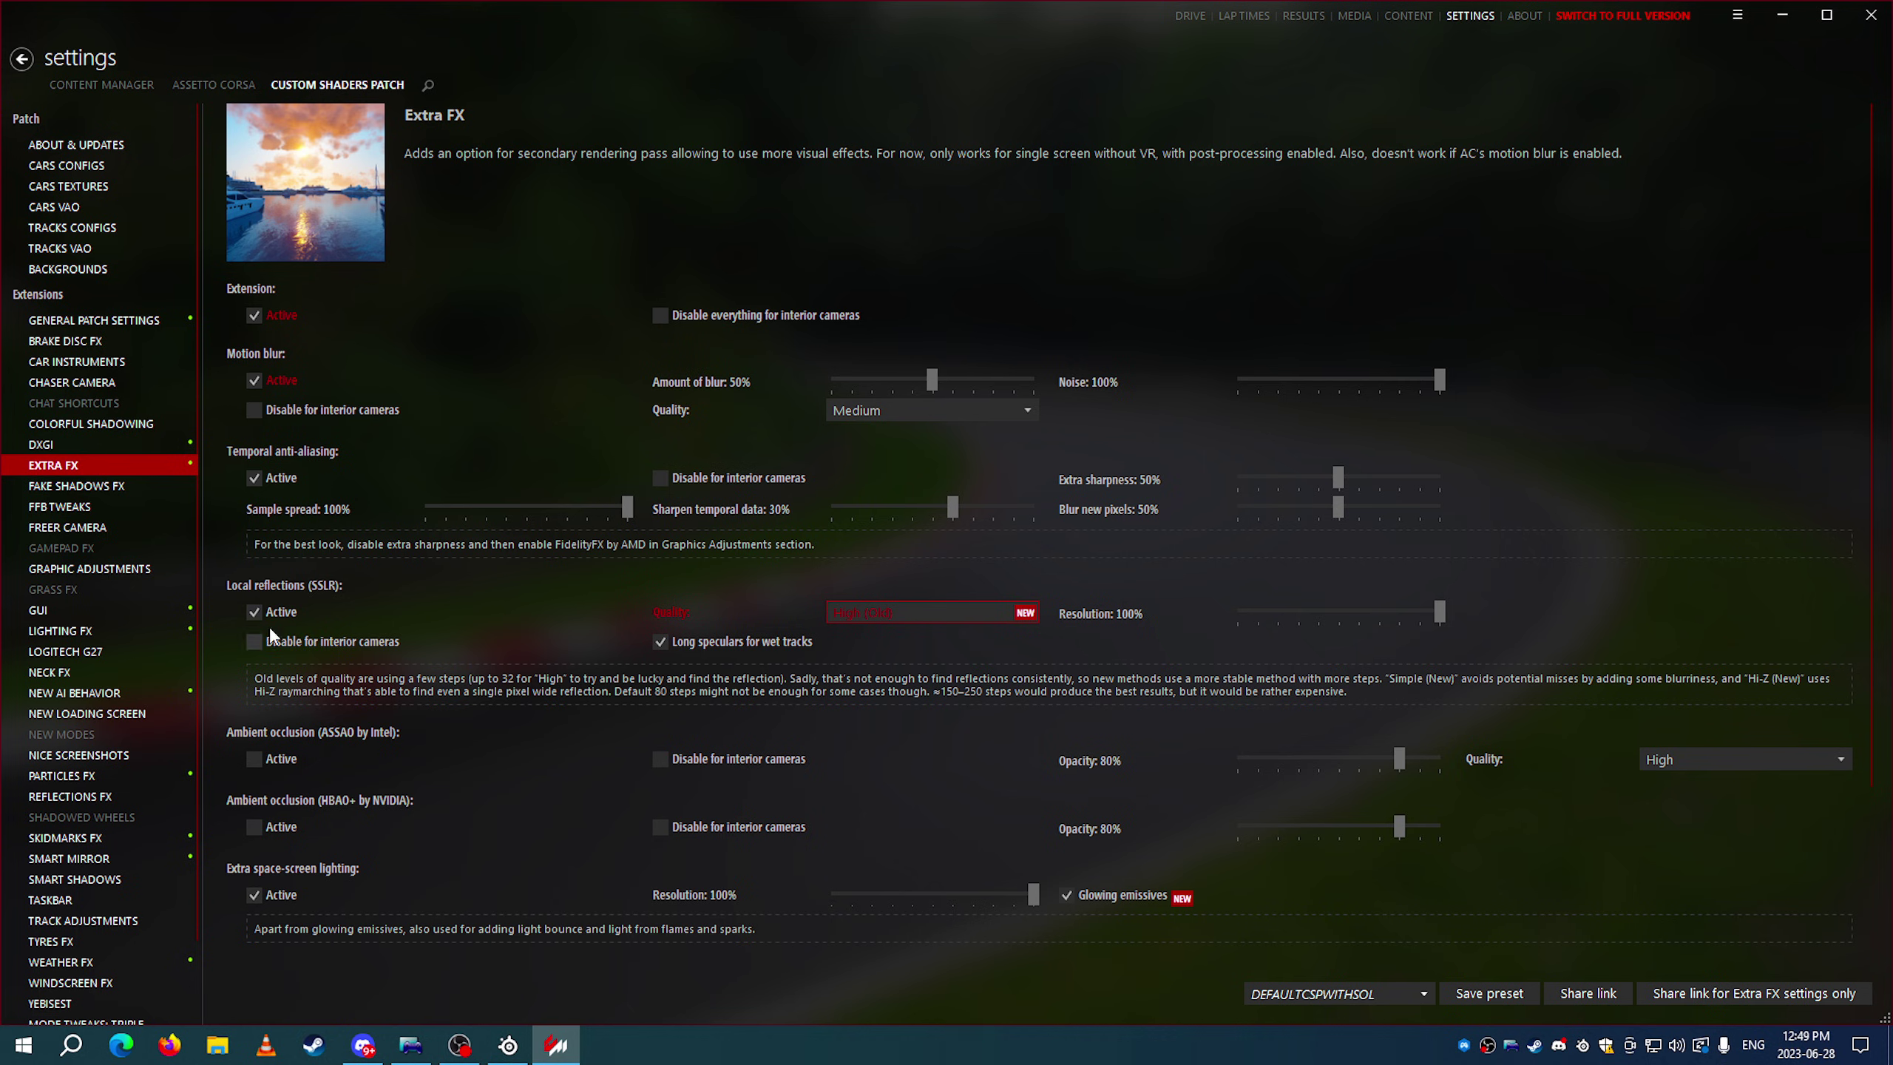
# Turn off dynamic shadows in the Lighting FX extension, leaving full resolution enabled
pyautogui.click(69, 626)
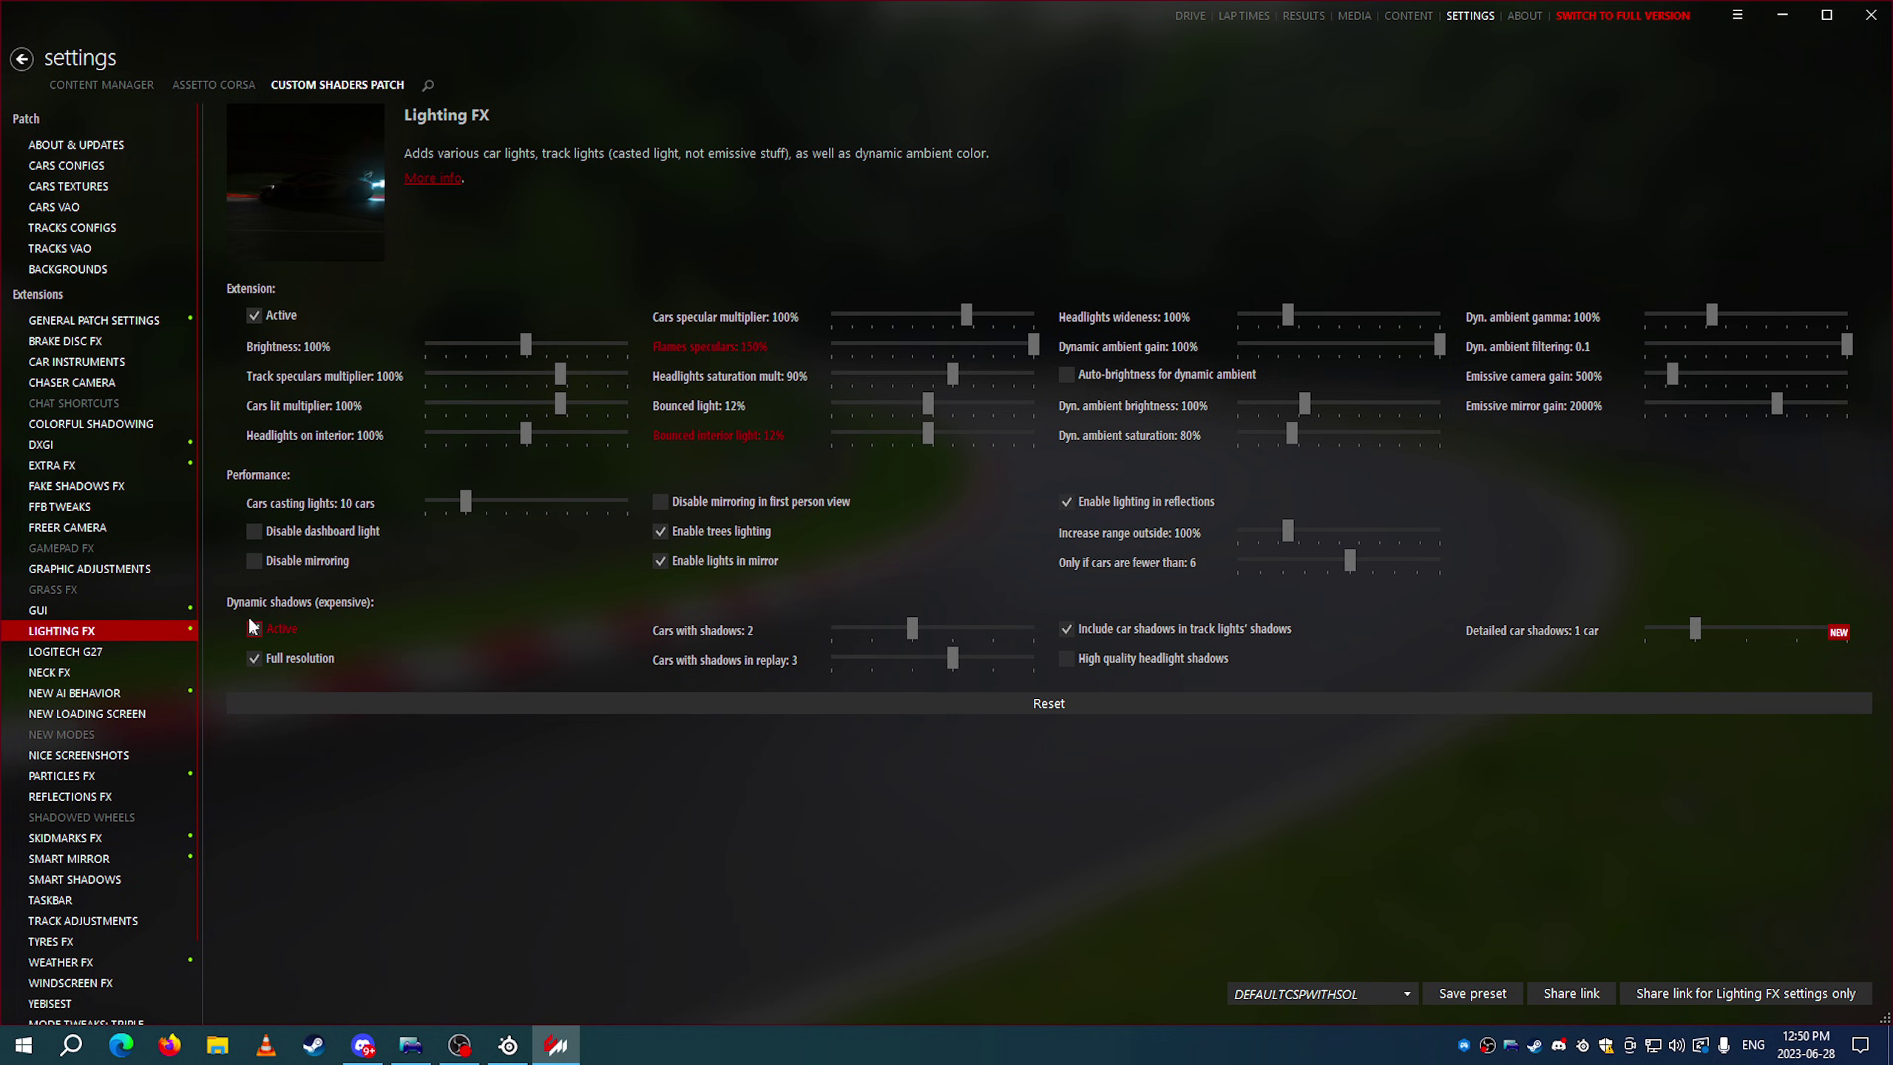
pyautogui.click(291, 633)
pyautogui.click(292, 660)
pyautogui.click(308, 660)
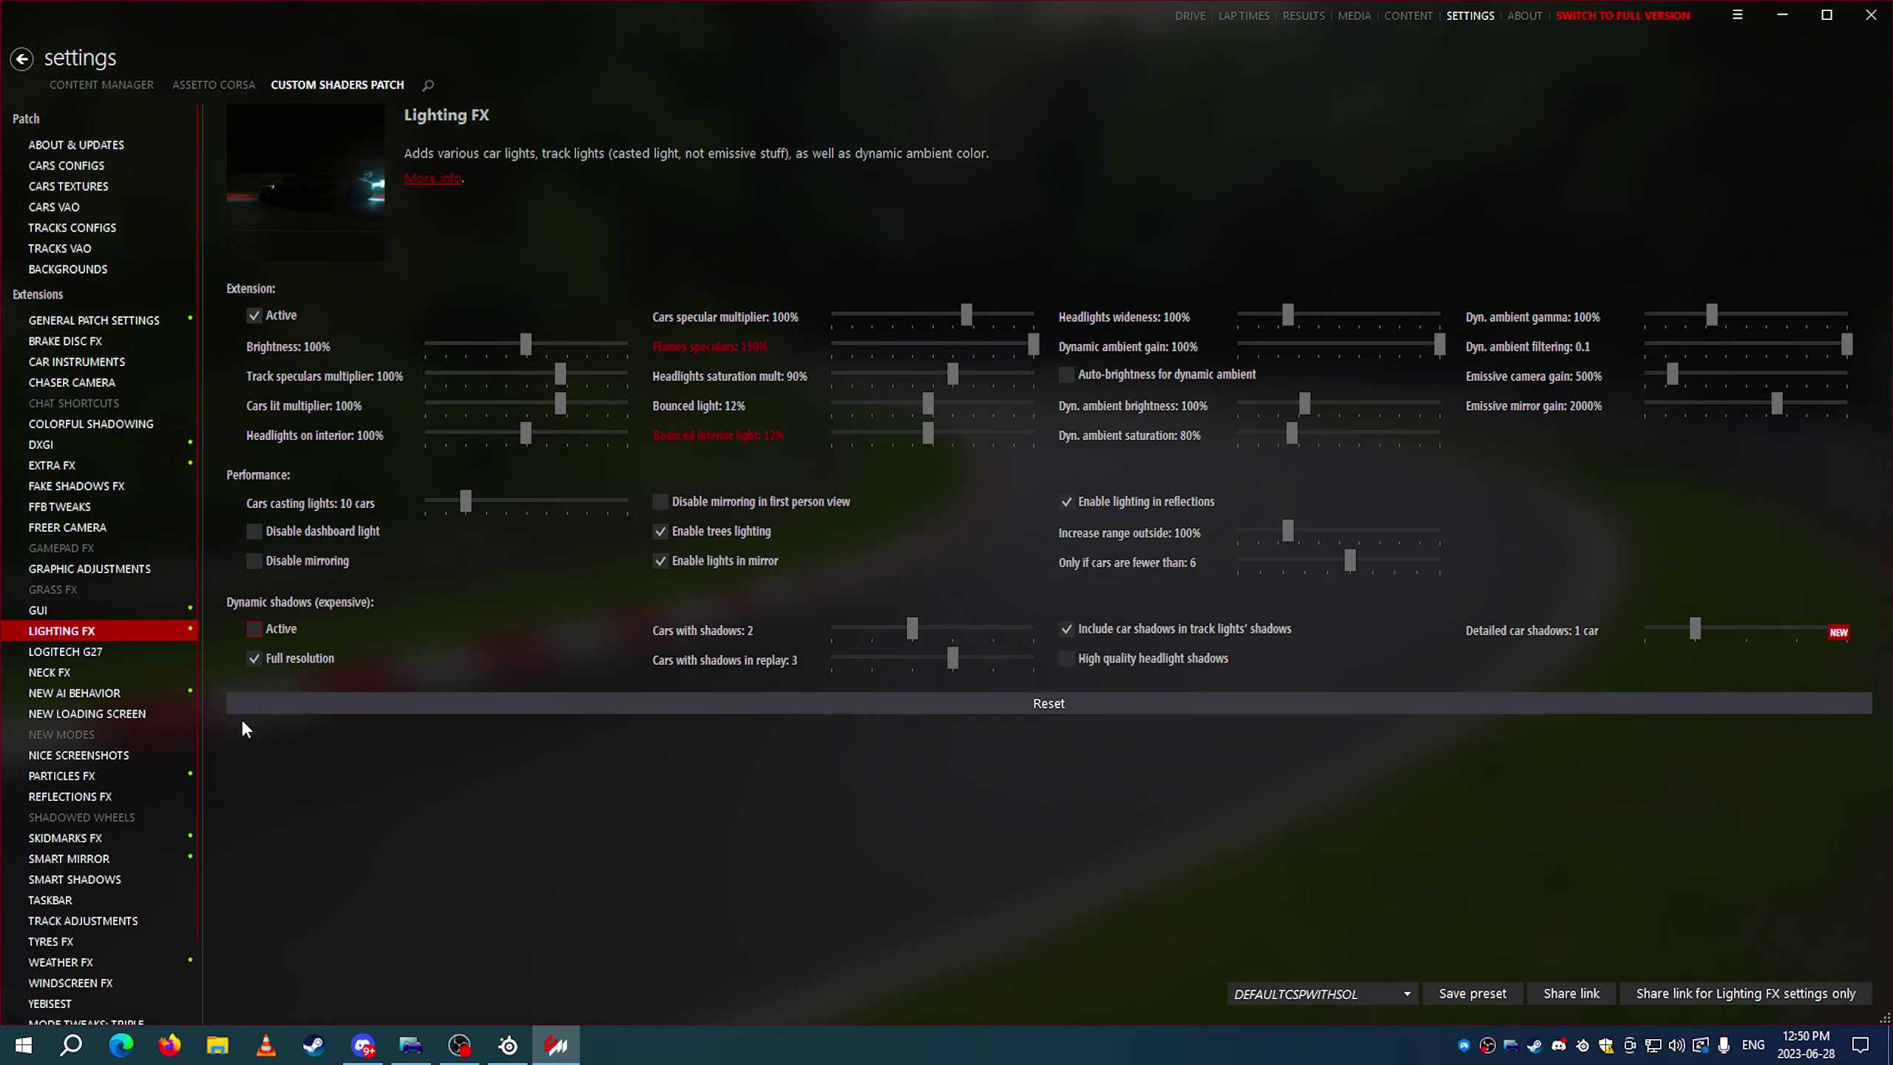
# In Reflections FX, enable shooting the cubemap around the focused car rather than the camera
pyautogui.click(121, 797)
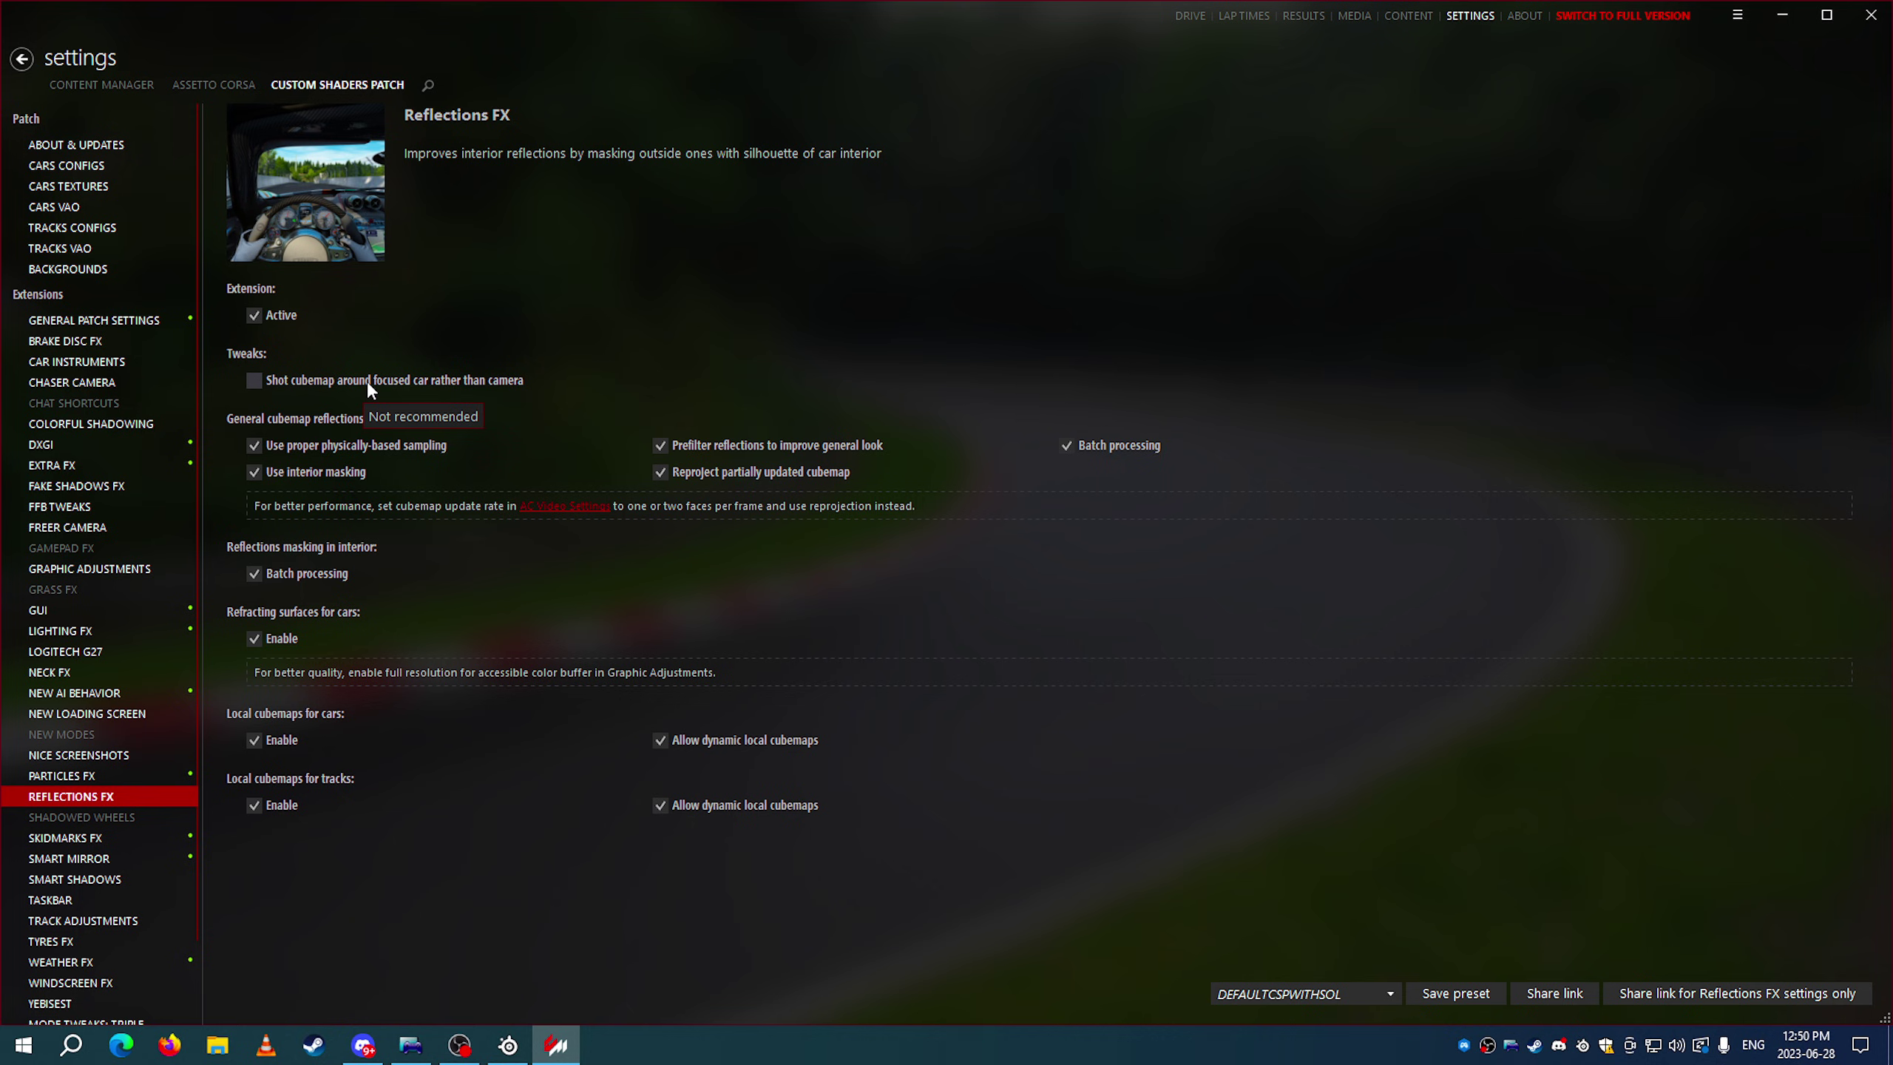
pyautogui.click(317, 386)
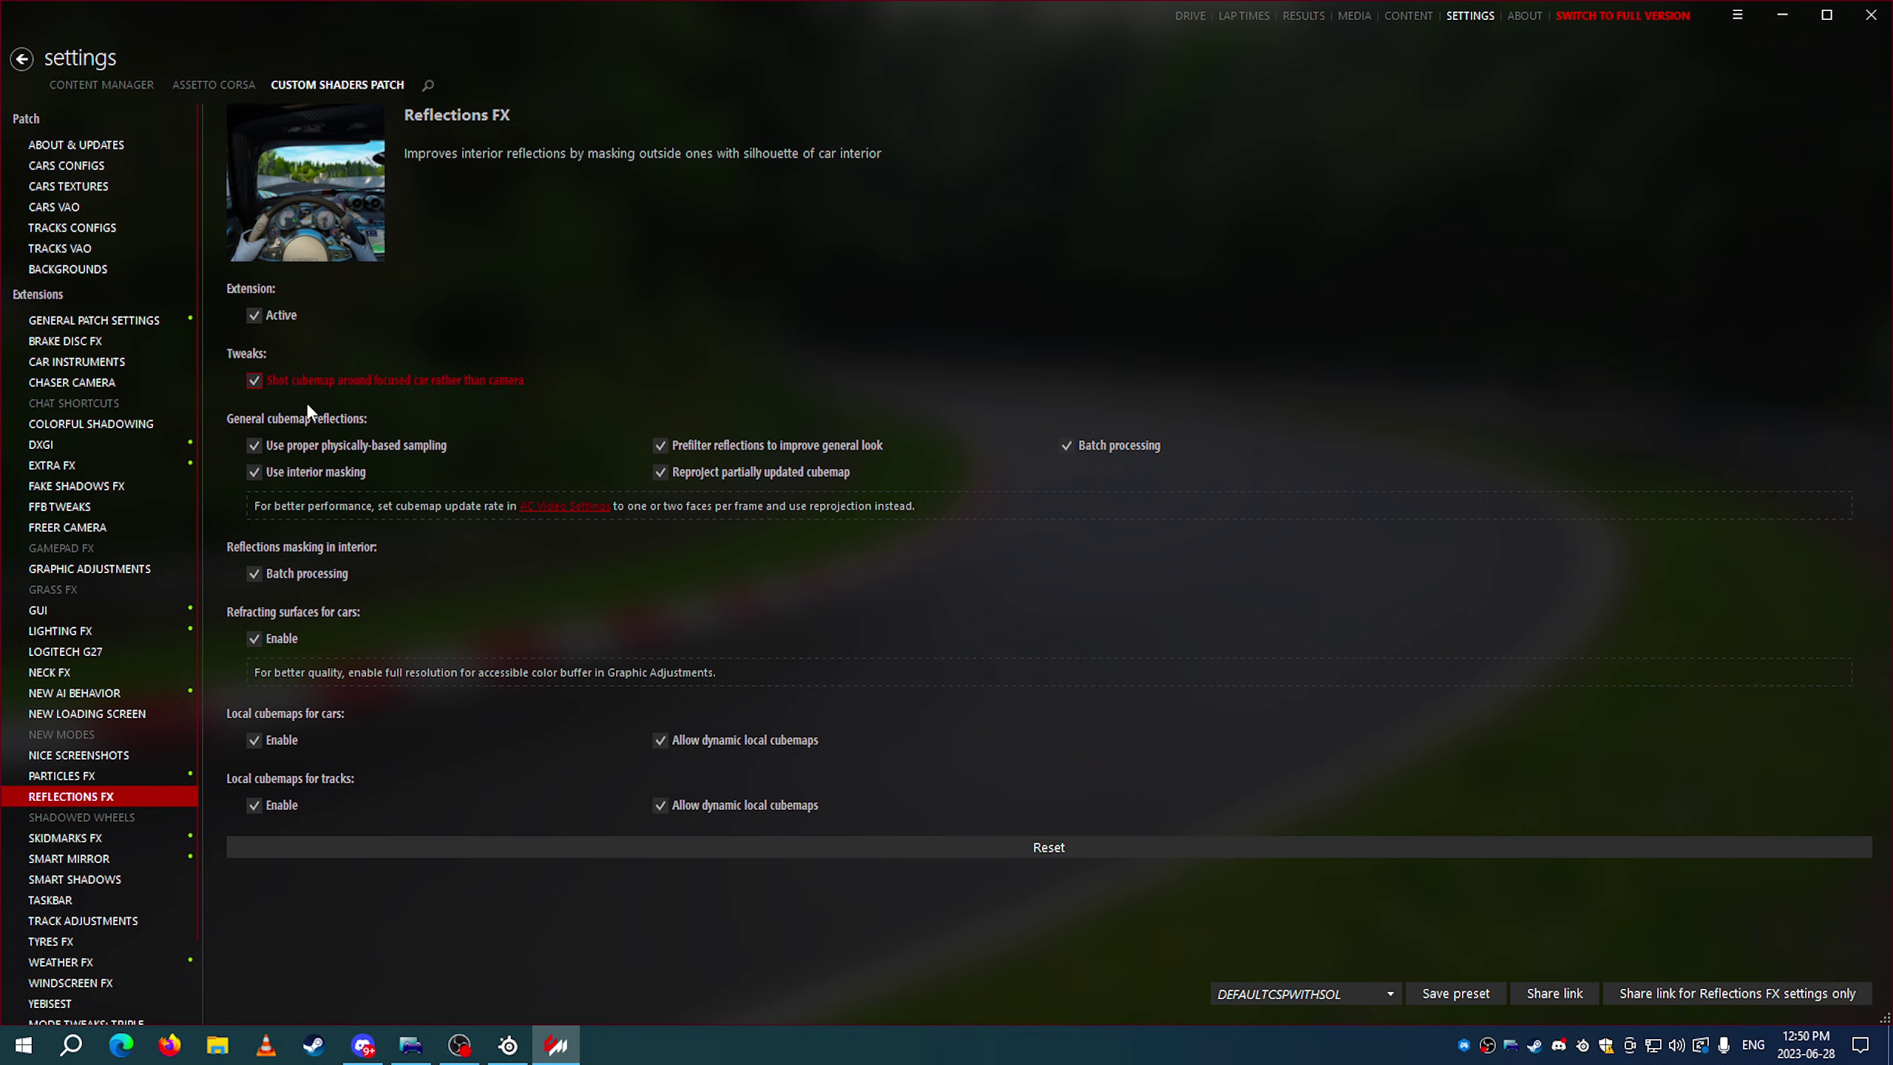
pyautogui.click(445, 380)
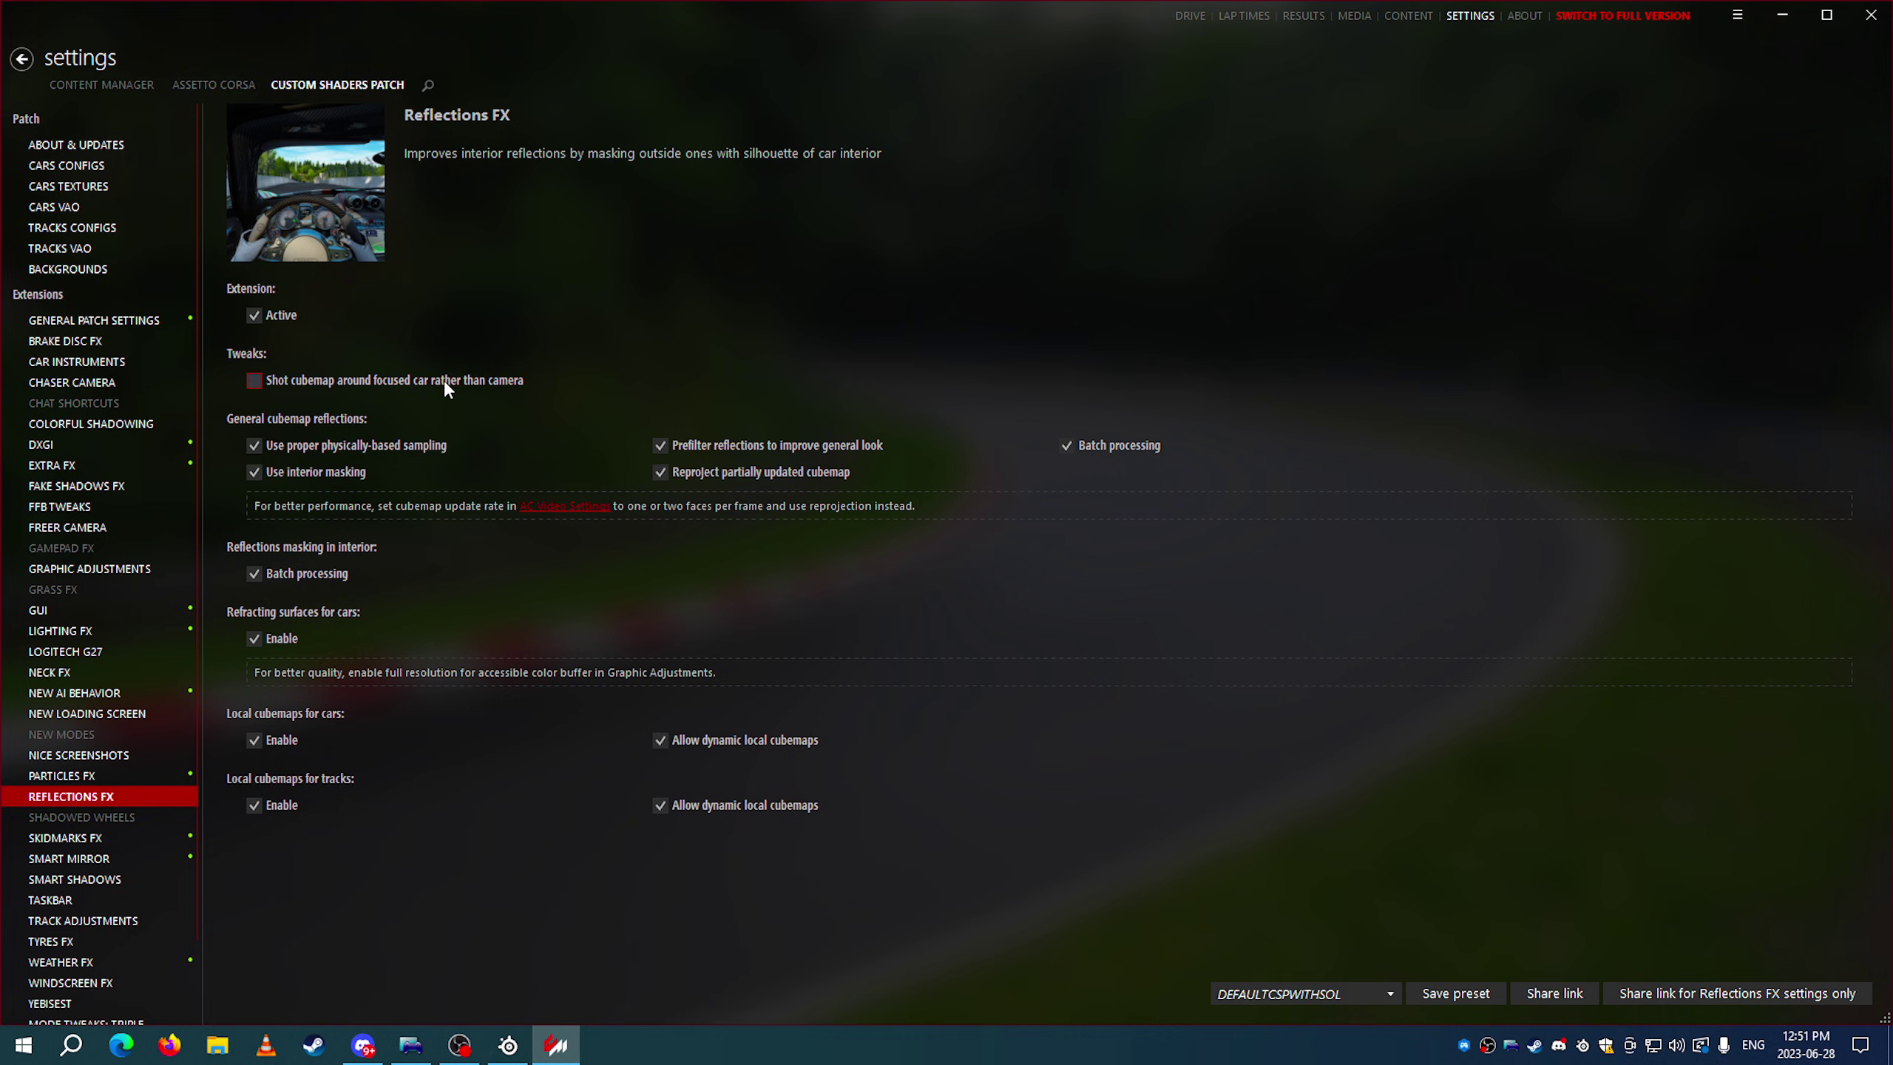
pyautogui.click(339, 384)
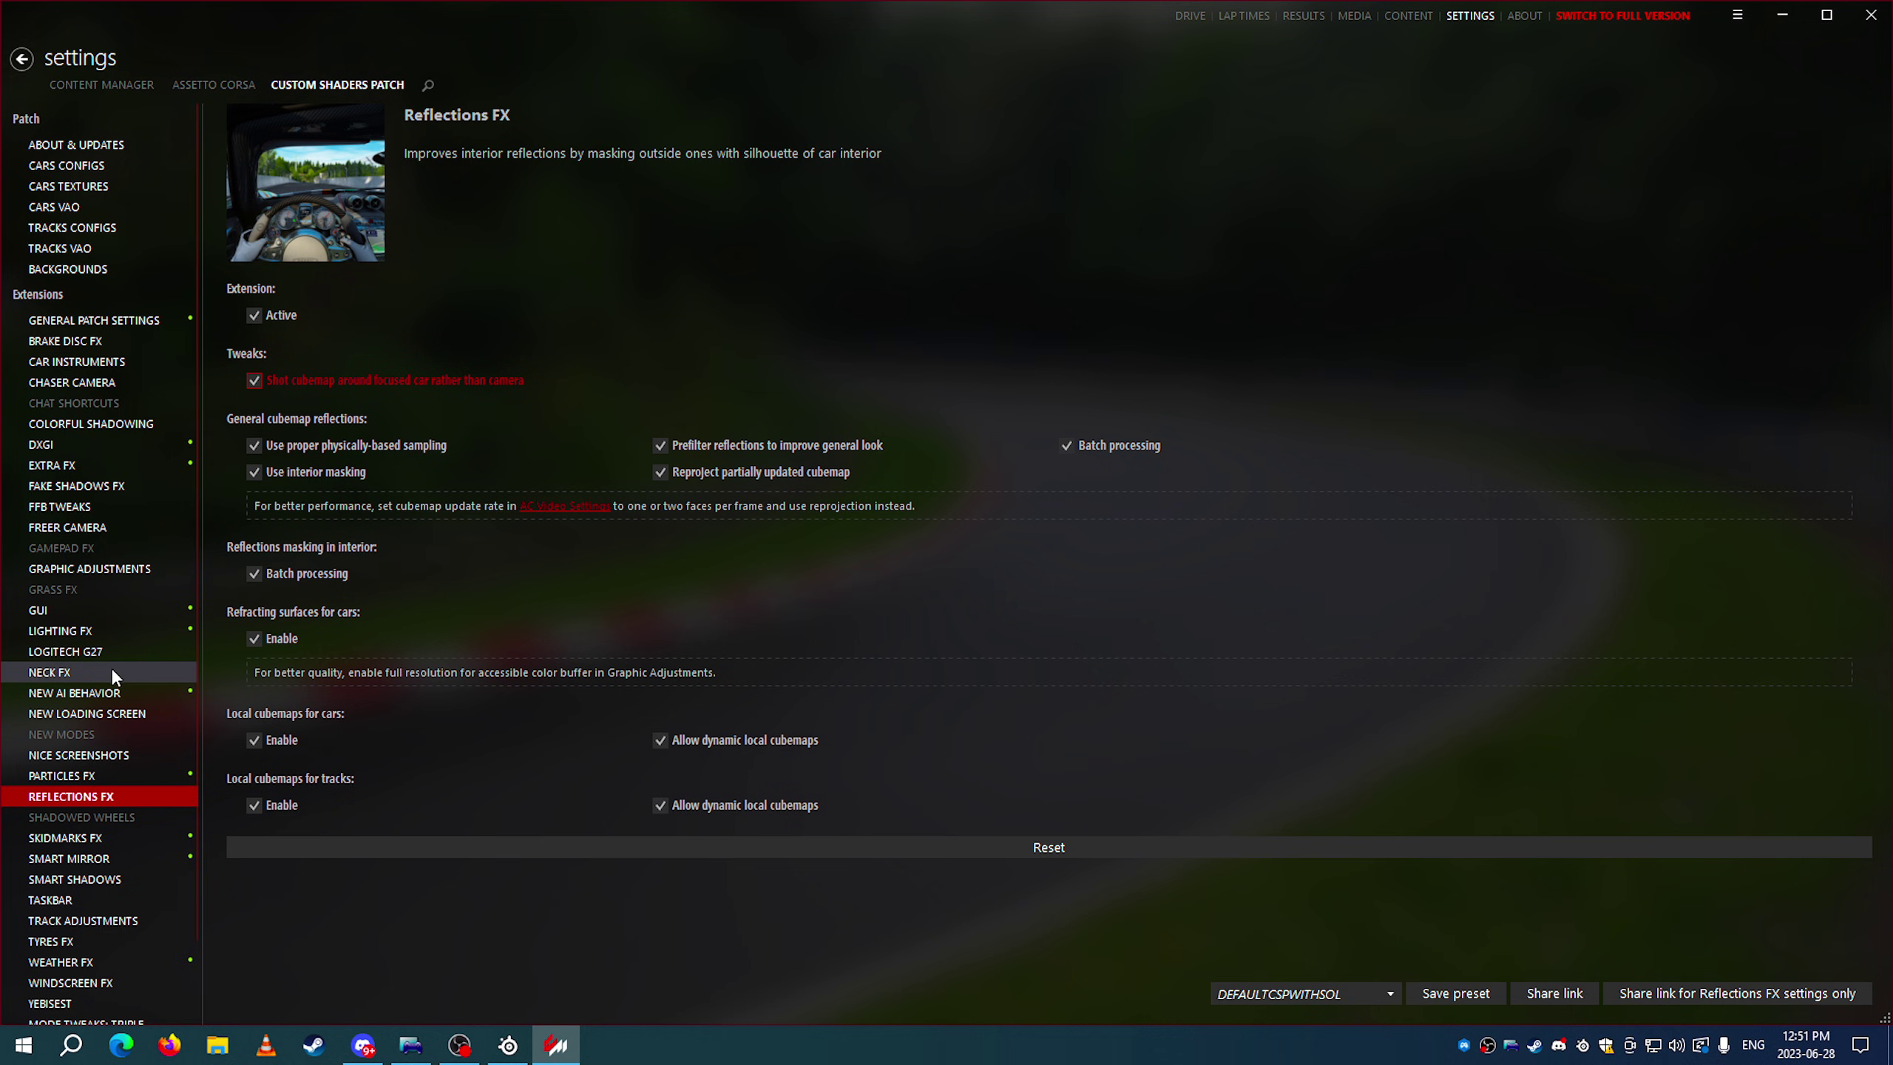
# Look through the extension settings from GUI and Graphic Adjustments up to Fake Shadows FX, DXGI and Car Instruments
pyautogui.click(80, 611)
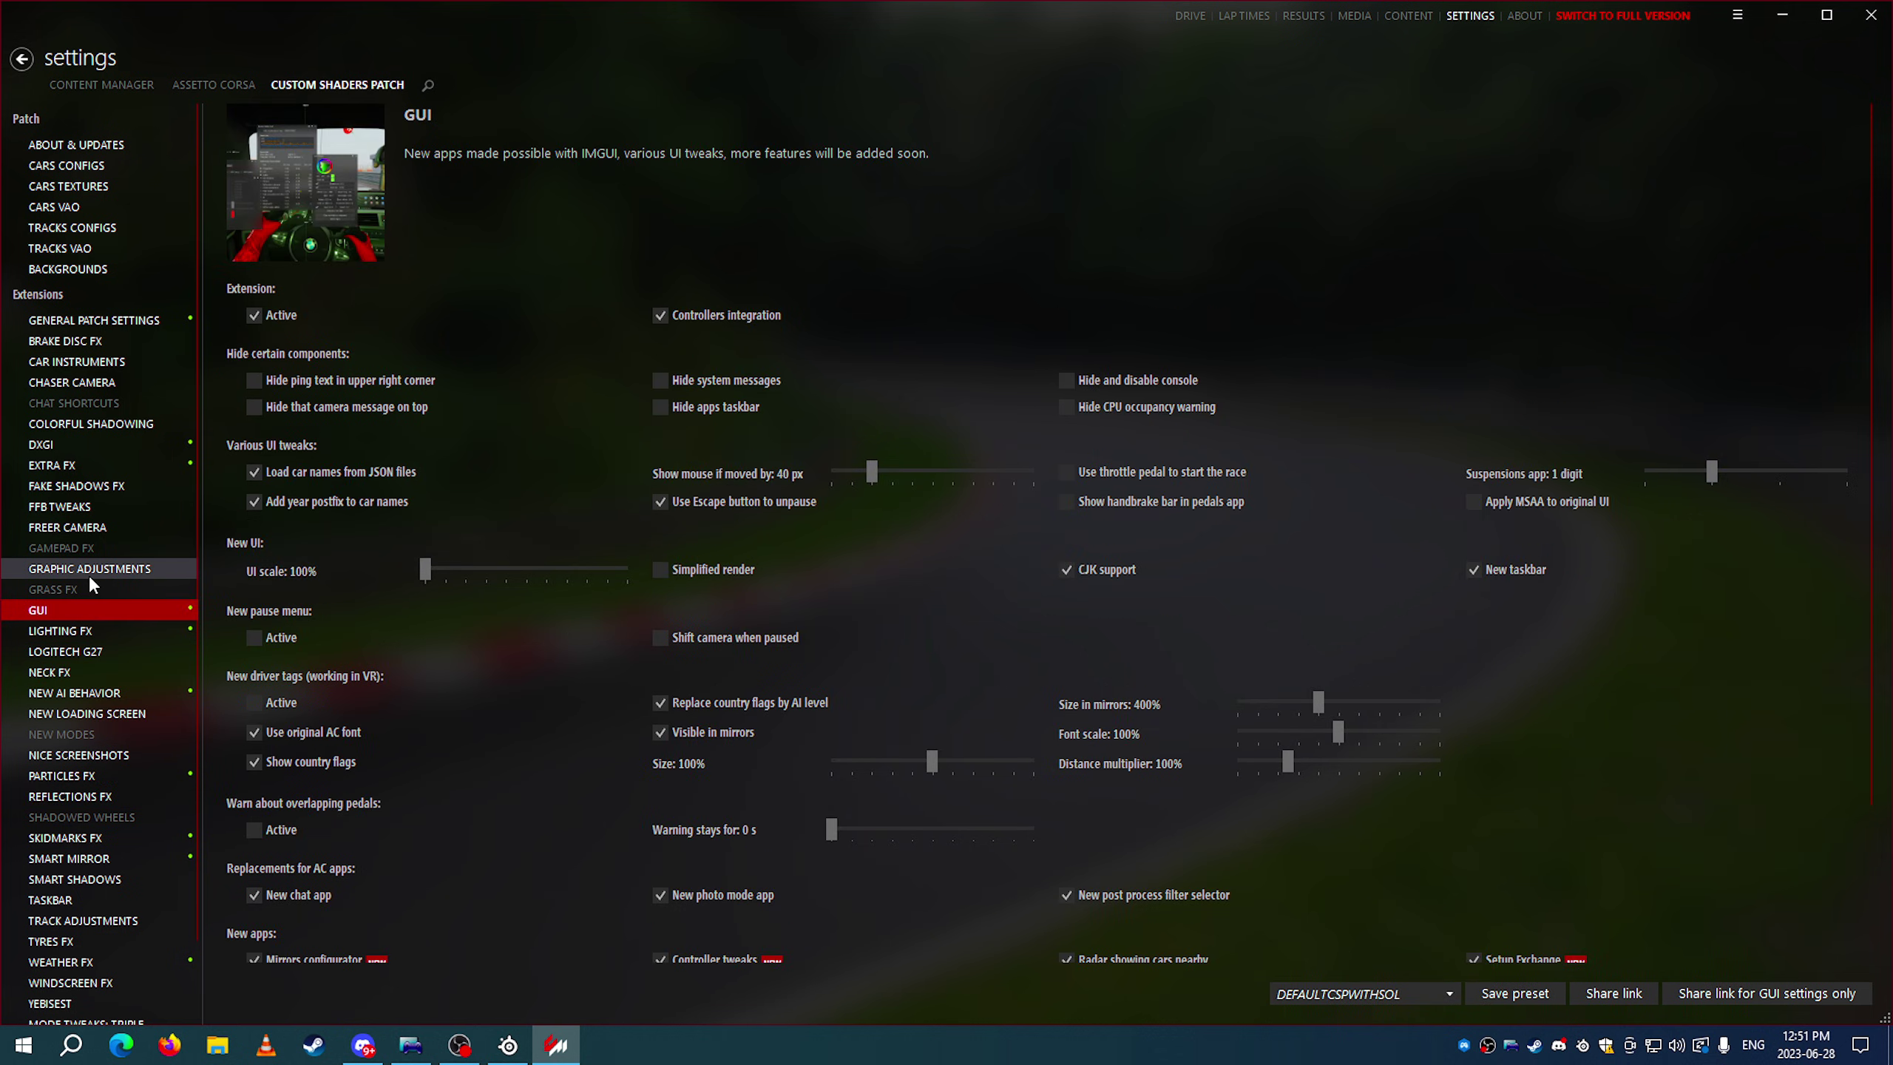
pyautogui.click(89, 570)
pyautogui.click(89, 528)
pyautogui.click(97, 508)
pyautogui.click(97, 486)
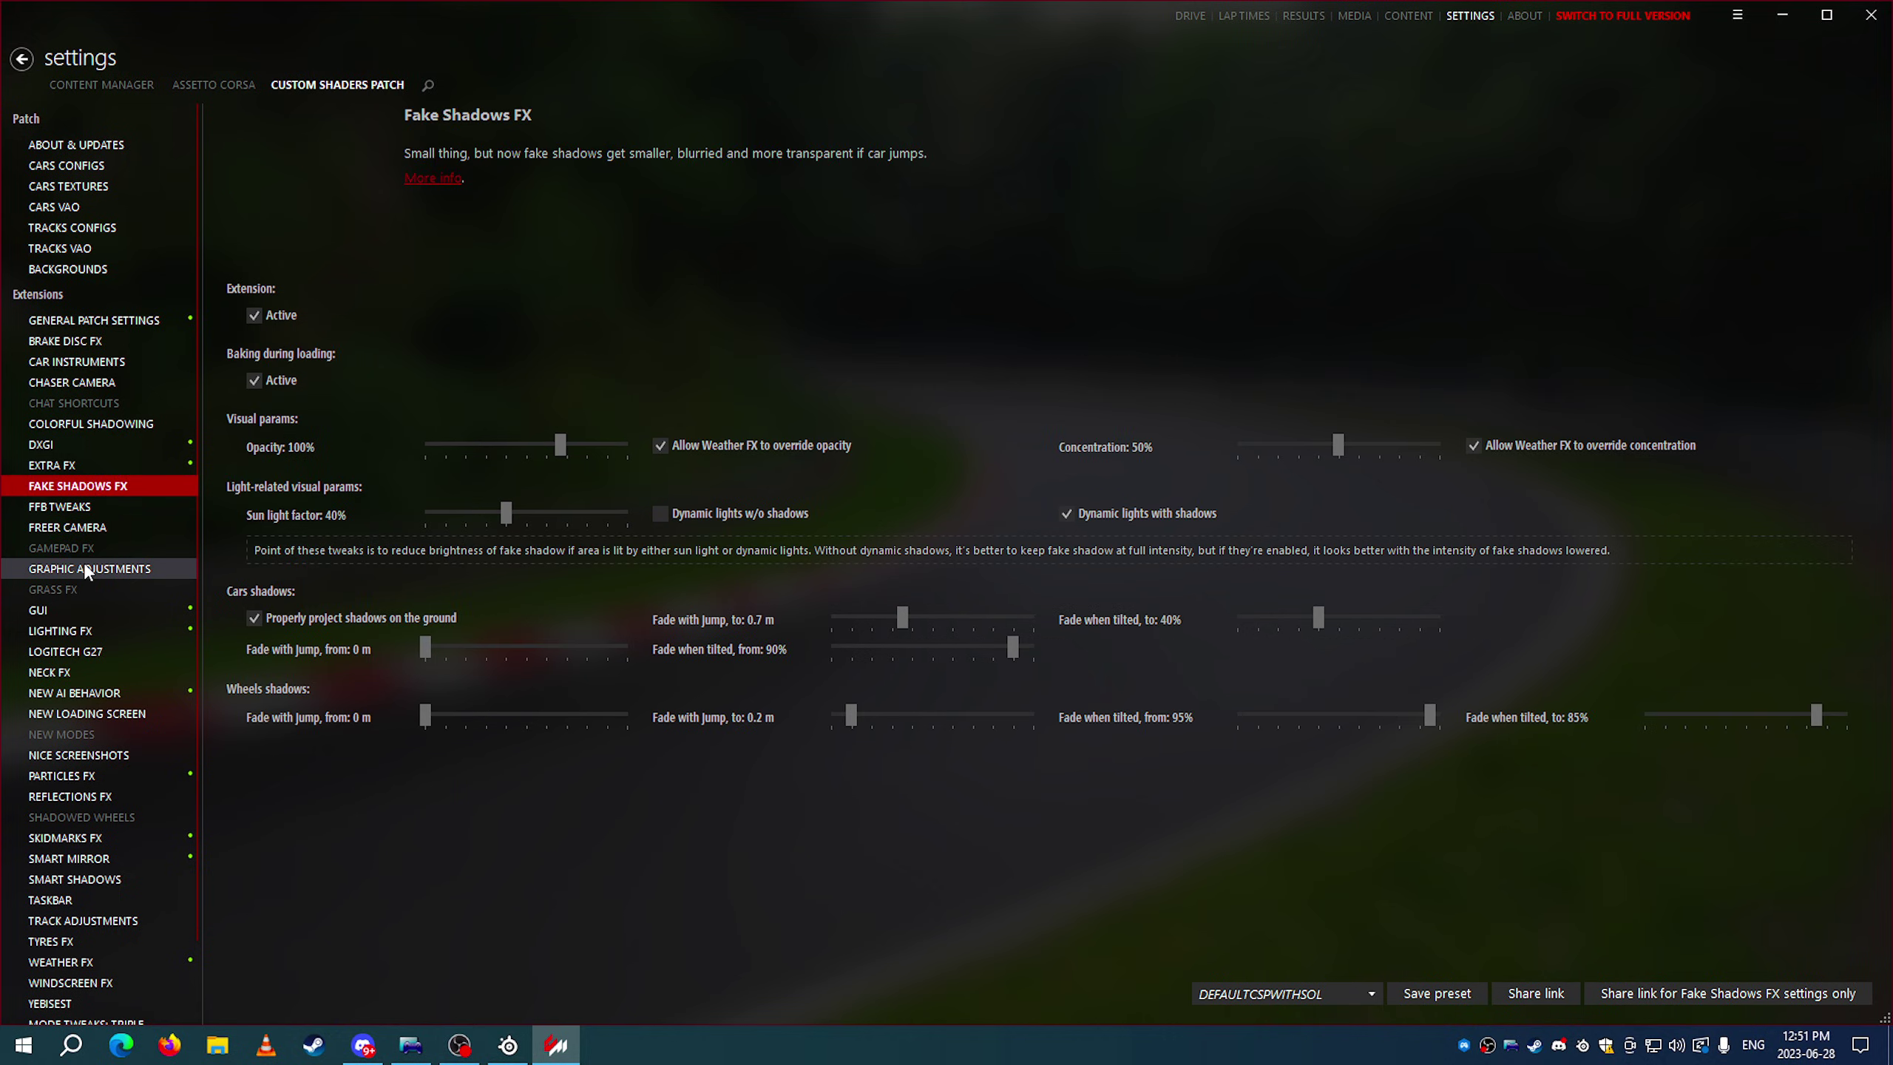
pyautogui.click(81, 465)
pyautogui.click(64, 442)
pyautogui.click(73, 422)
pyautogui.click(79, 363)
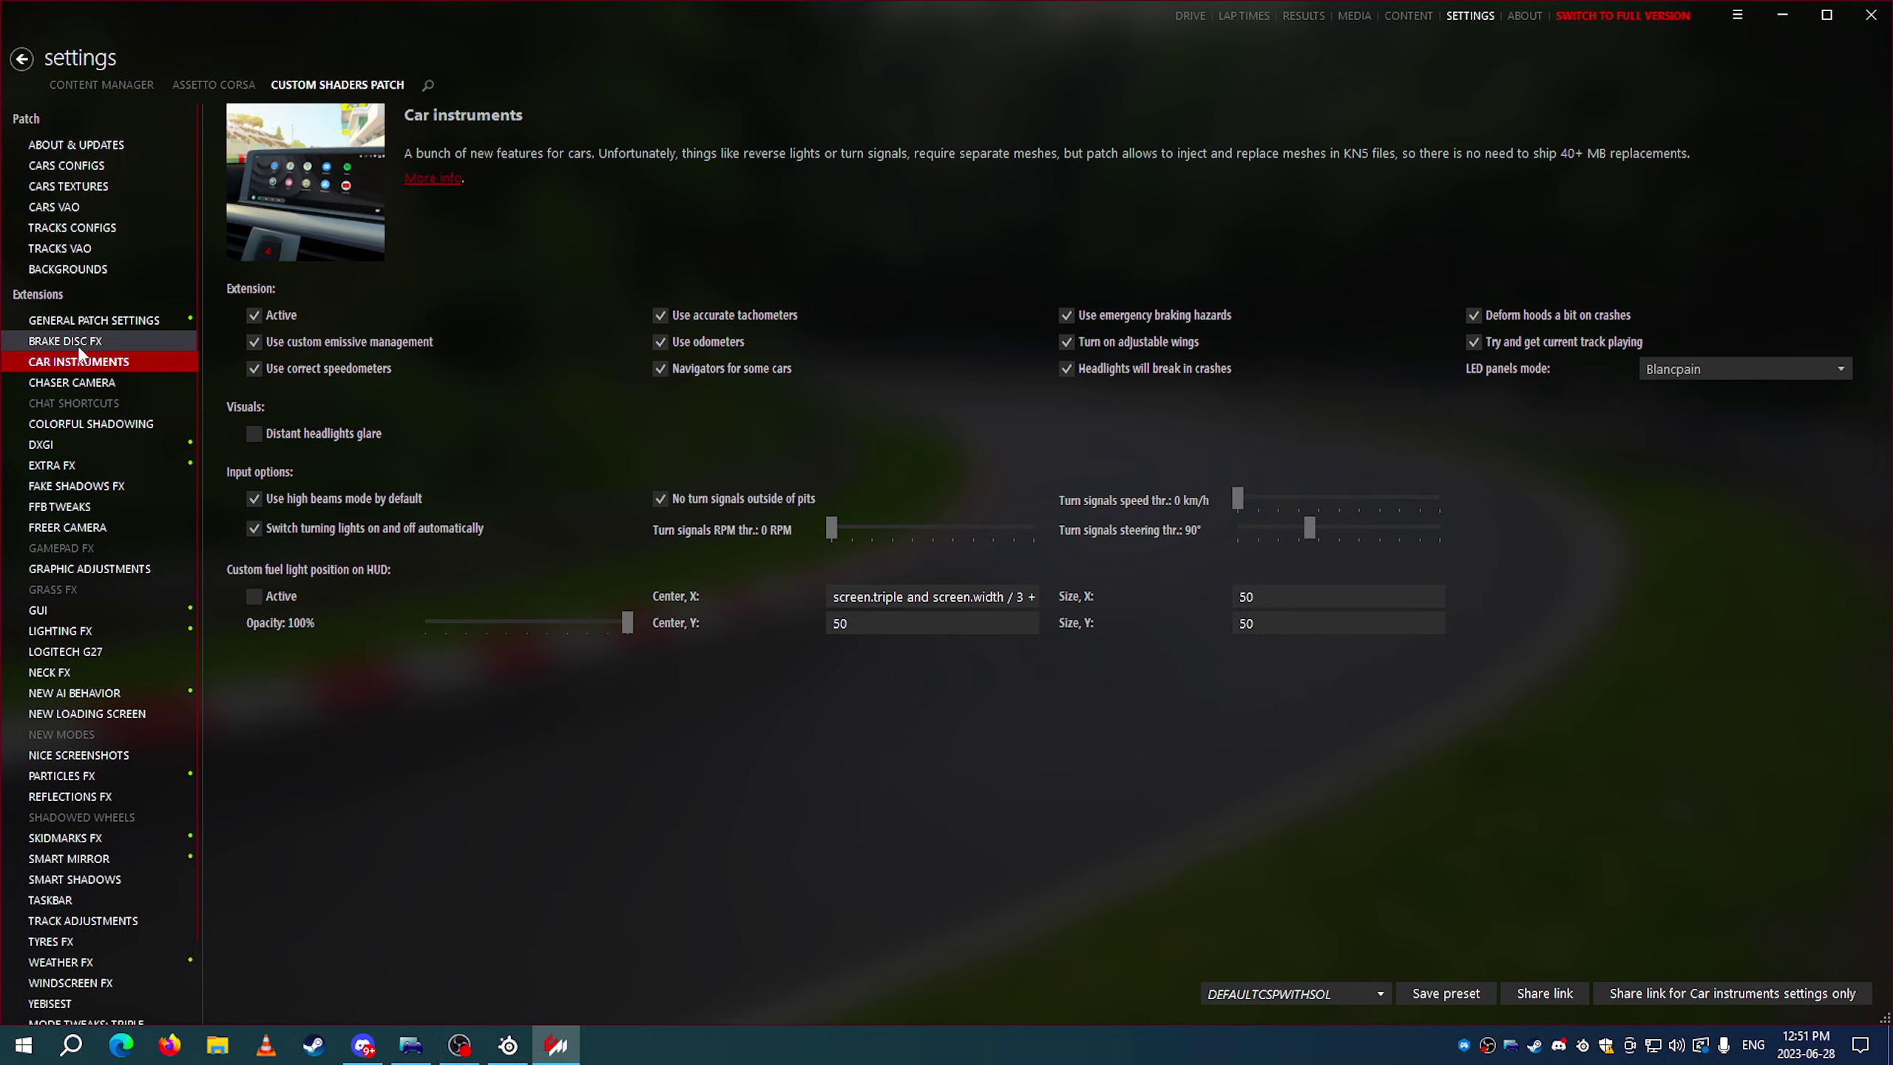
# Deactivate the Brake Disc FX extension
pyautogui.click(82, 342)
pyautogui.click(93, 321)
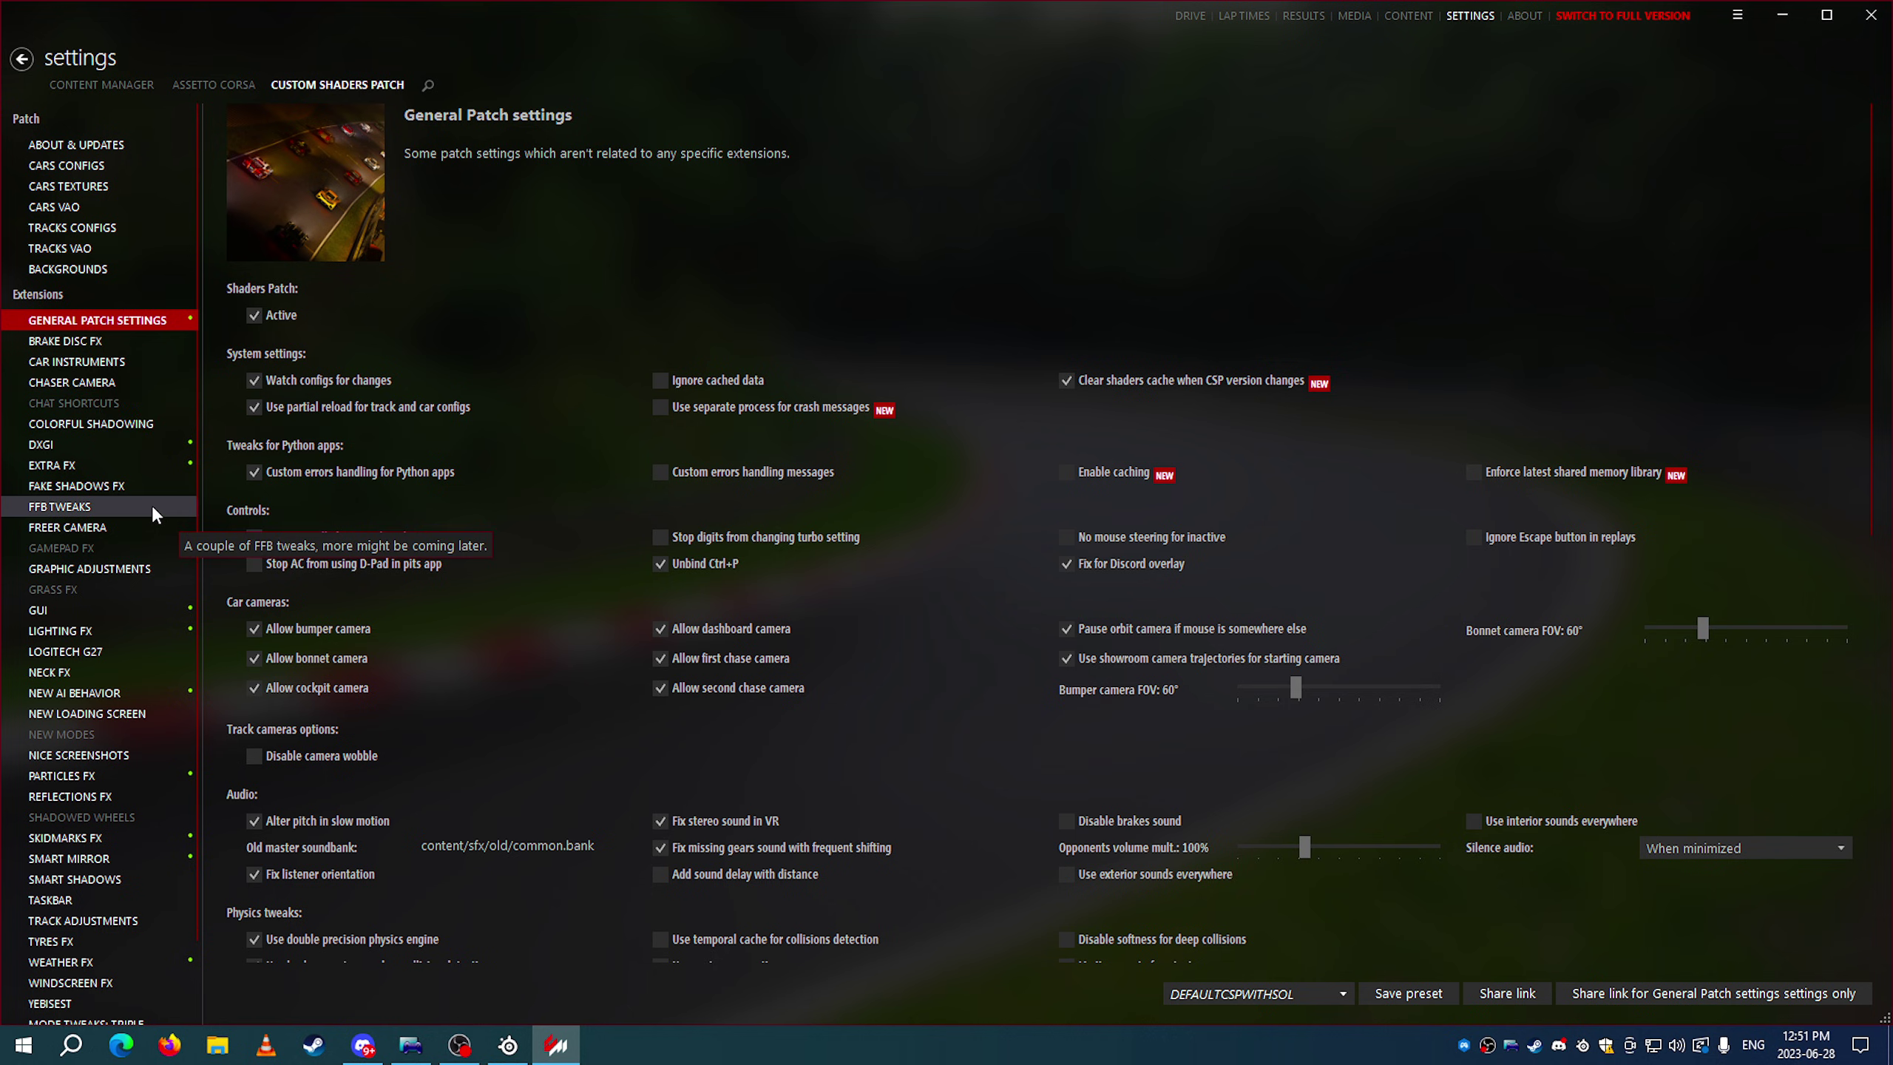
pyautogui.click(120, 340)
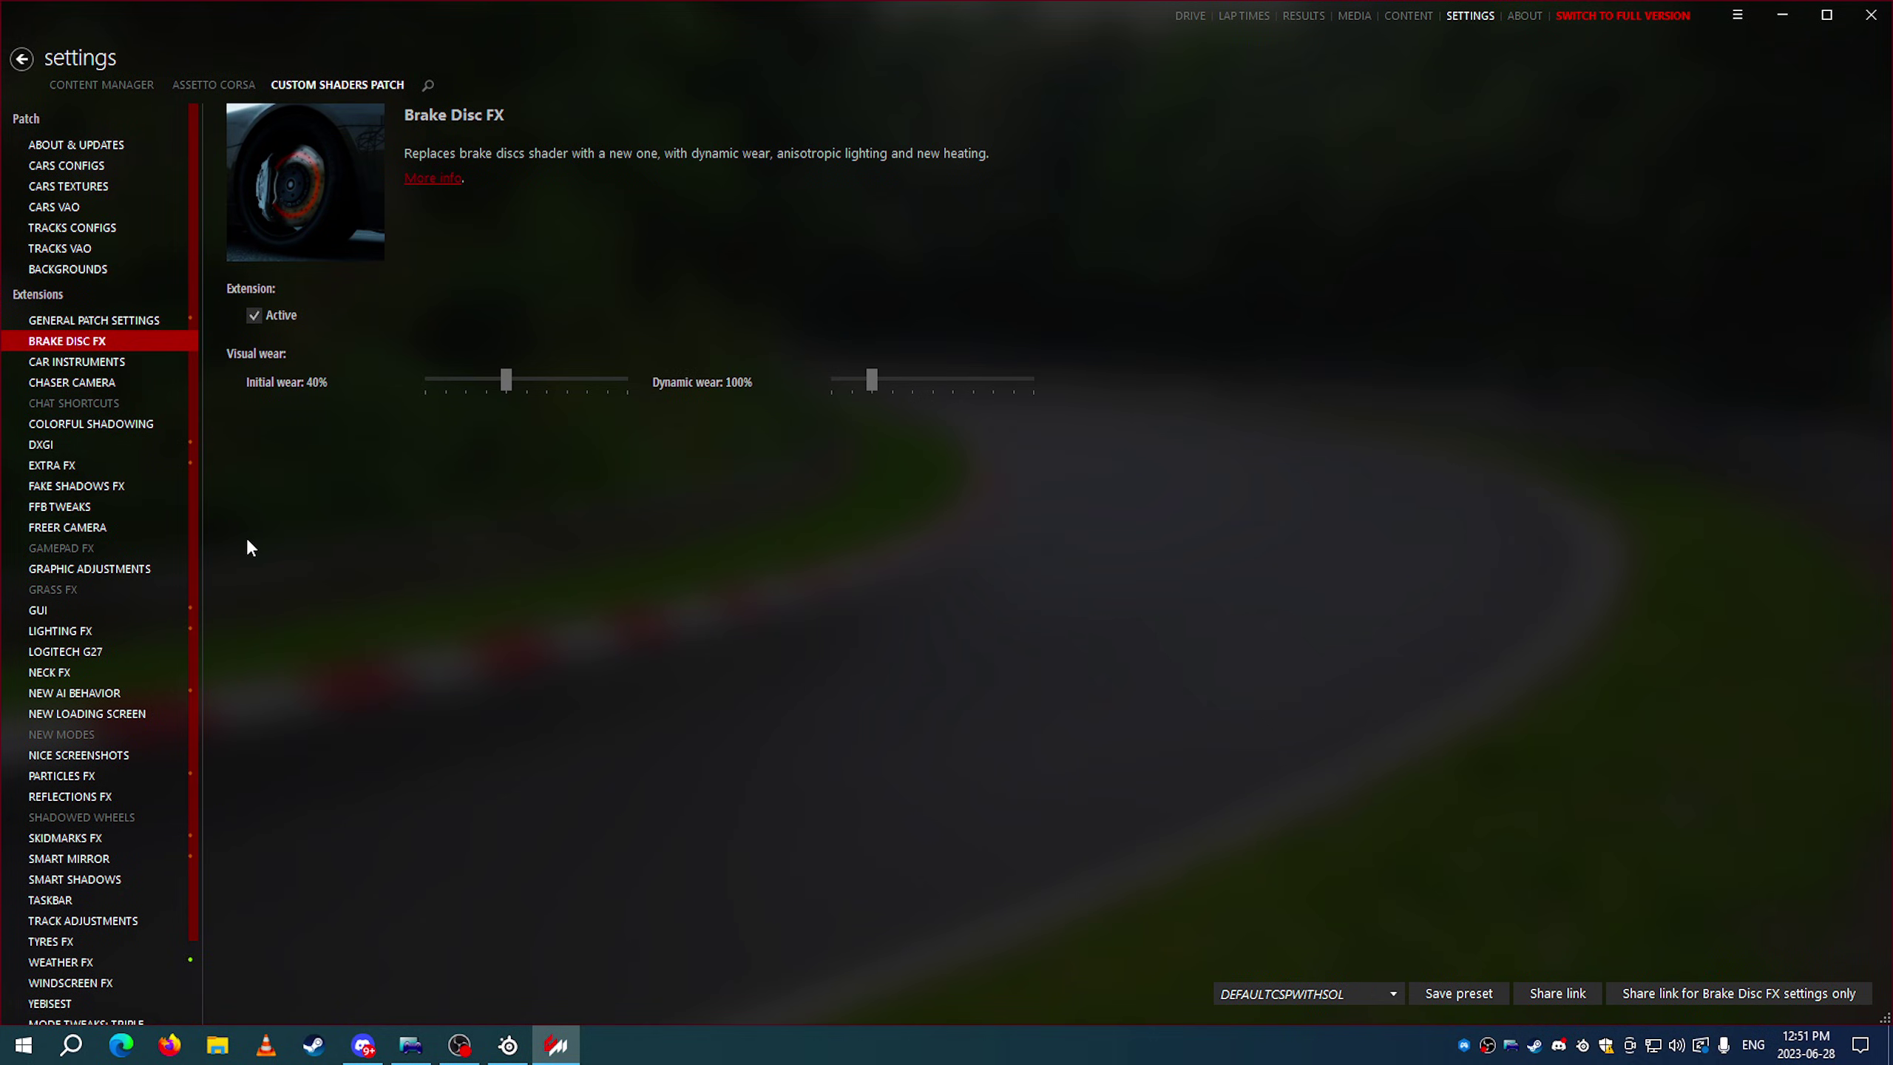
pyautogui.click(255, 315)
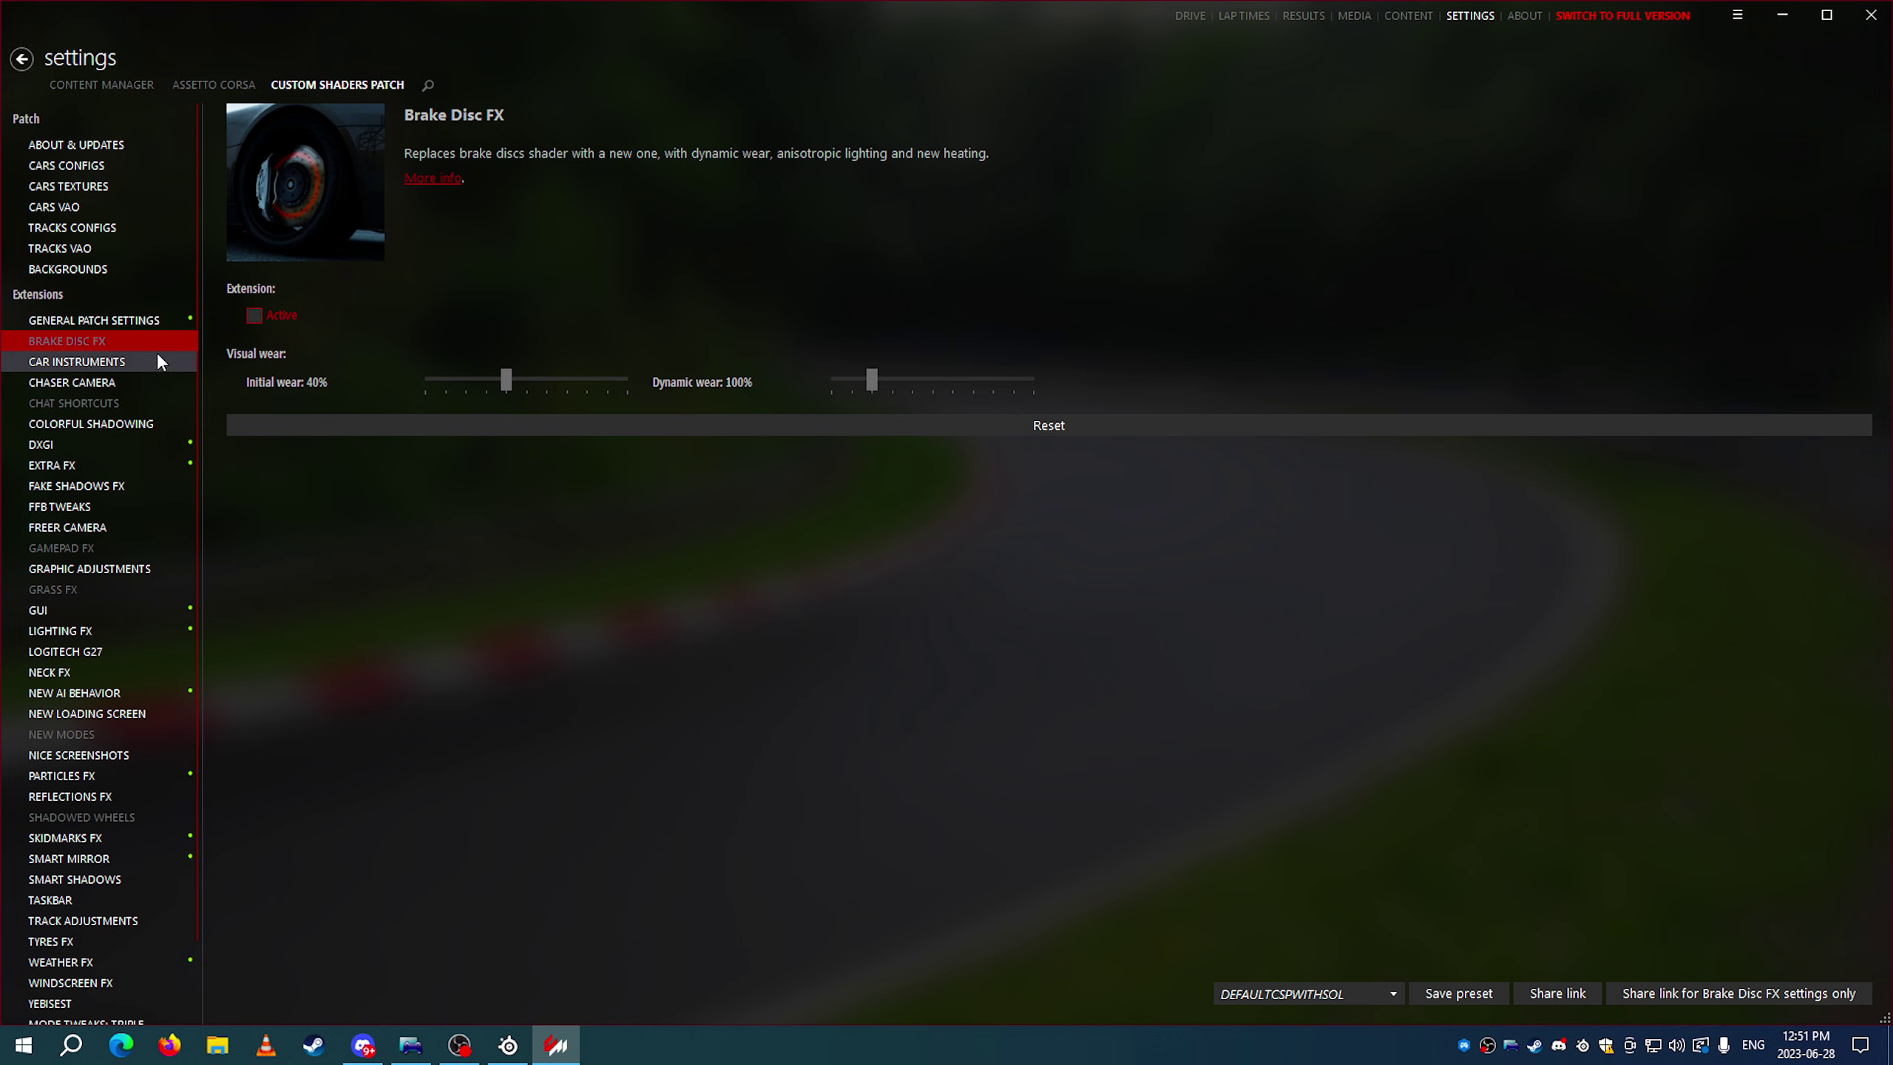
# In Particles FX, turn off sparks, fireworks, and the solid pieces of dirt, grass and collision shards
pyautogui.click(127, 585)
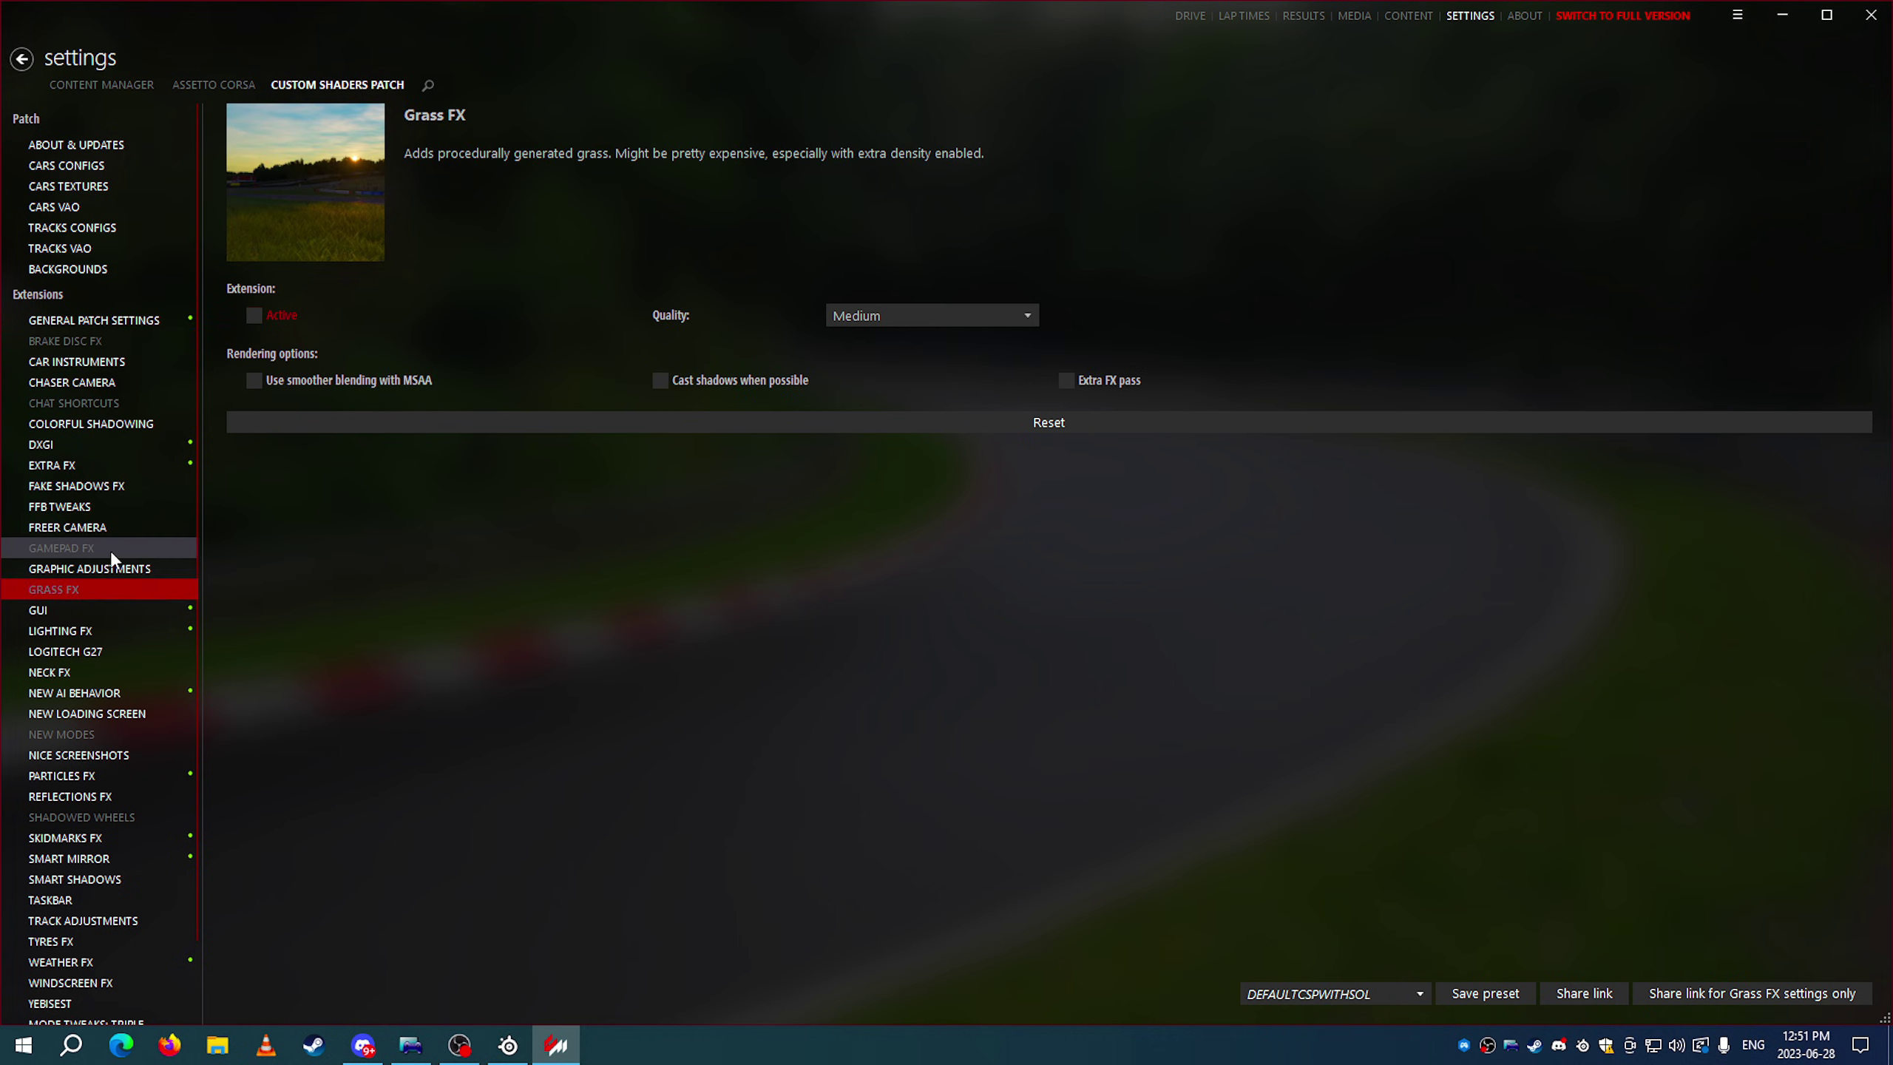
pyautogui.scroll(-1, 110, 550)
pyautogui.click(106, 582)
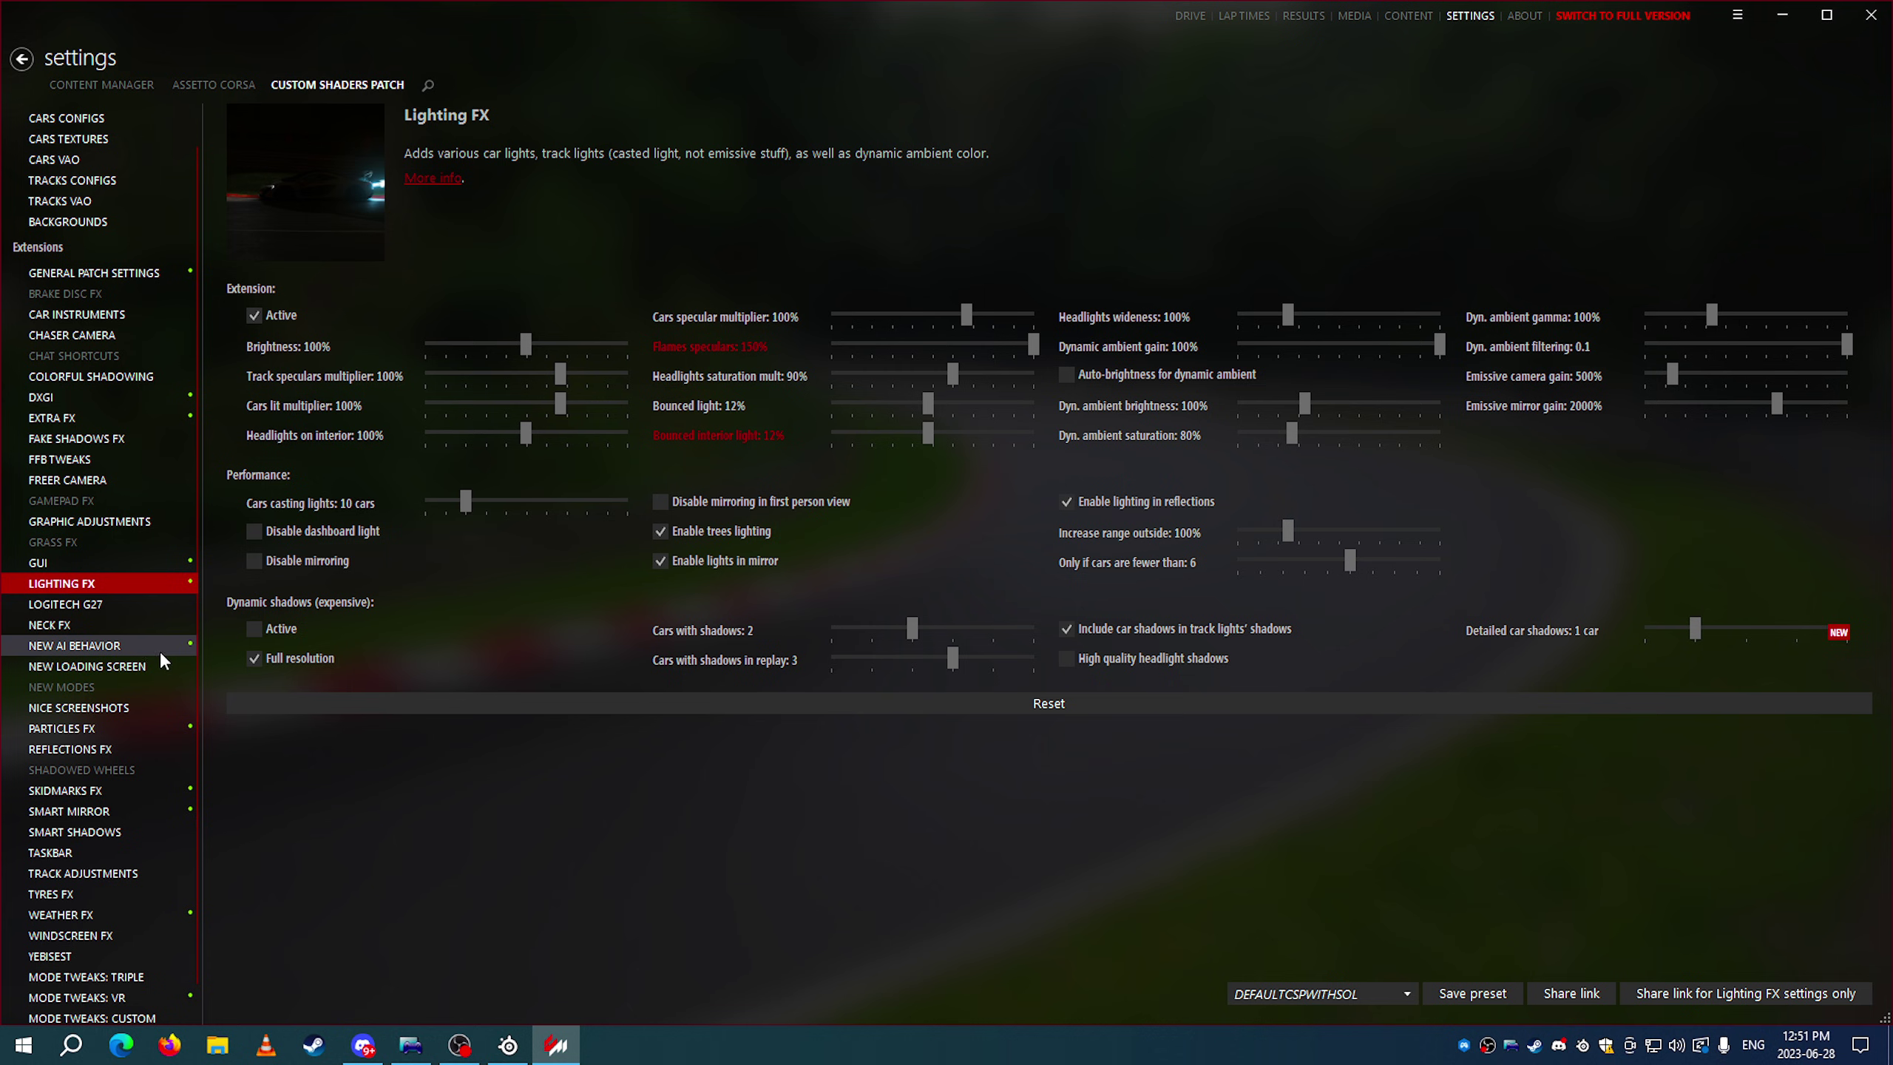
pyautogui.scroll(-1, 127, 660)
pyautogui.click(130, 682)
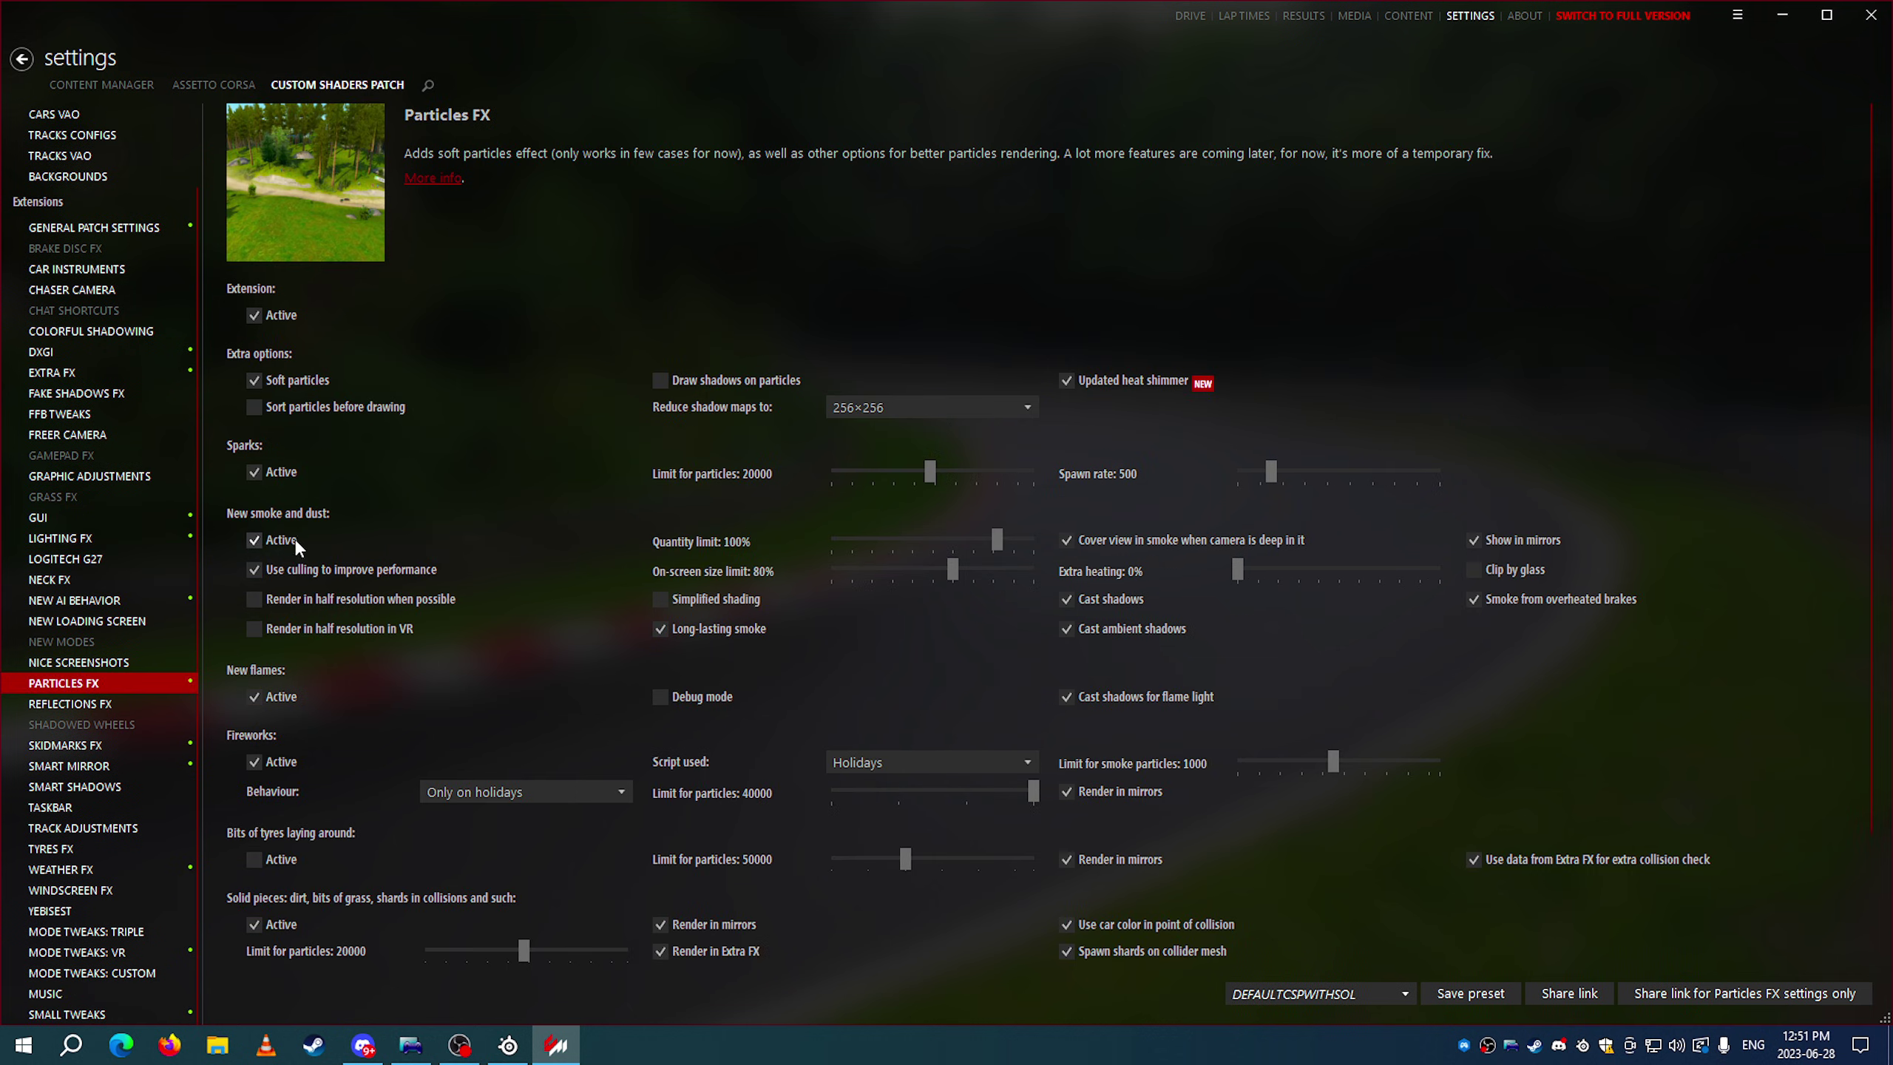
pyautogui.click(281, 473)
pyautogui.scroll(-3, 371, 605)
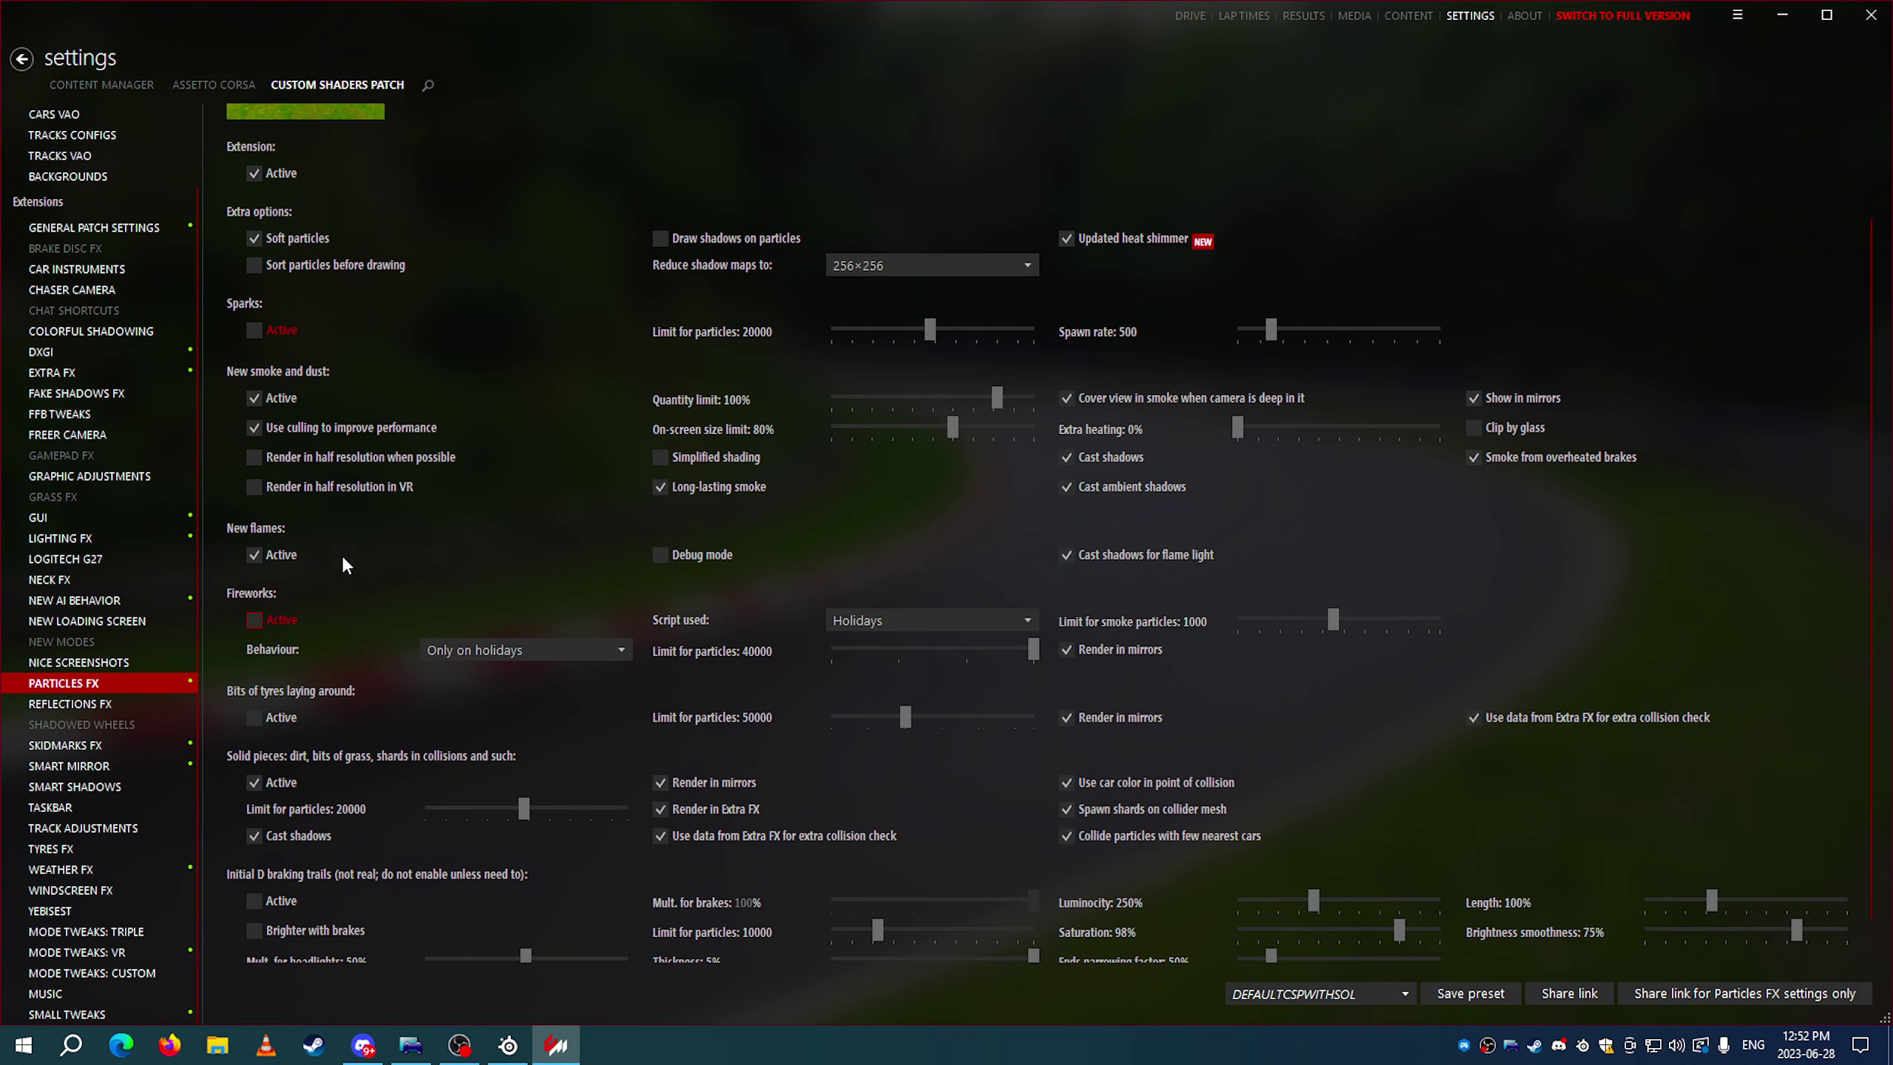
pyautogui.scroll(-1, 350, 584)
pyautogui.click(282, 729)
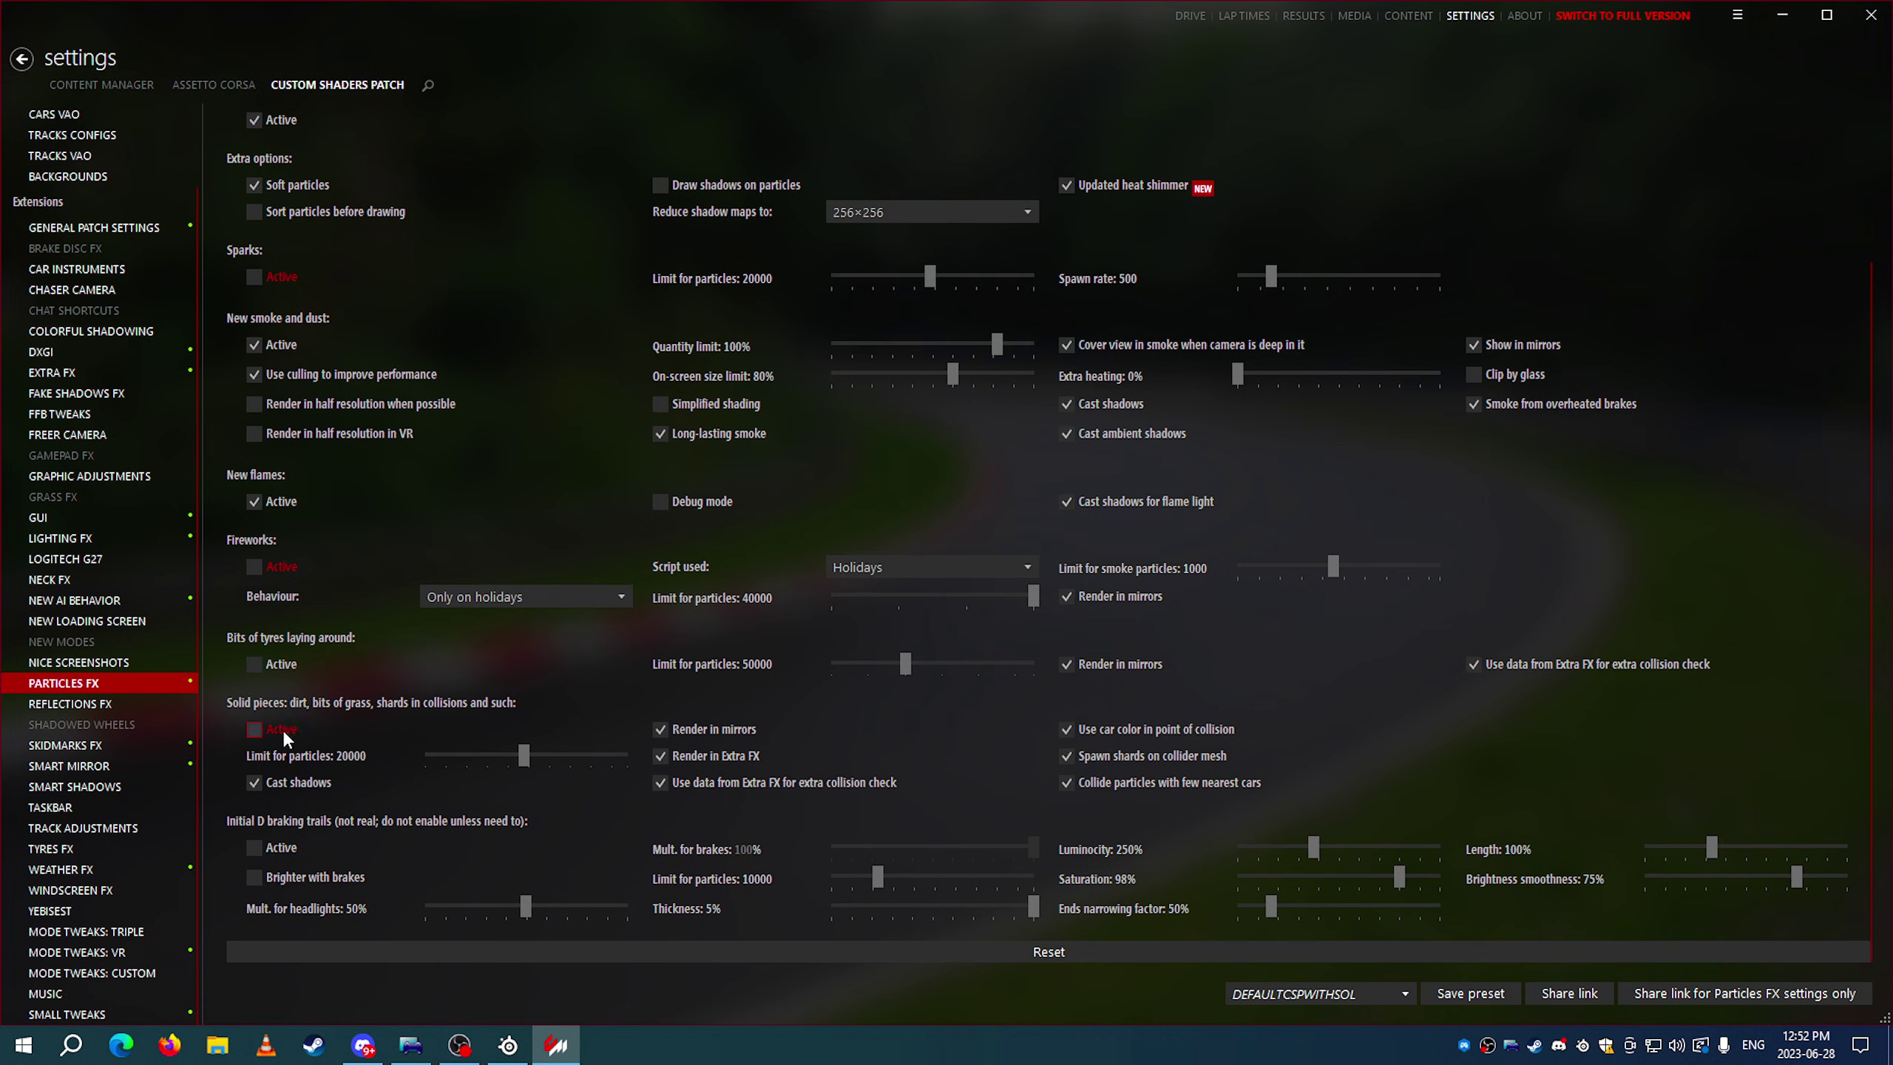
# Review the Skidmarks FX, Smart Mirror, Track Adjustments and Taskbar extension settings
pyautogui.click(112, 709)
pyautogui.click(115, 742)
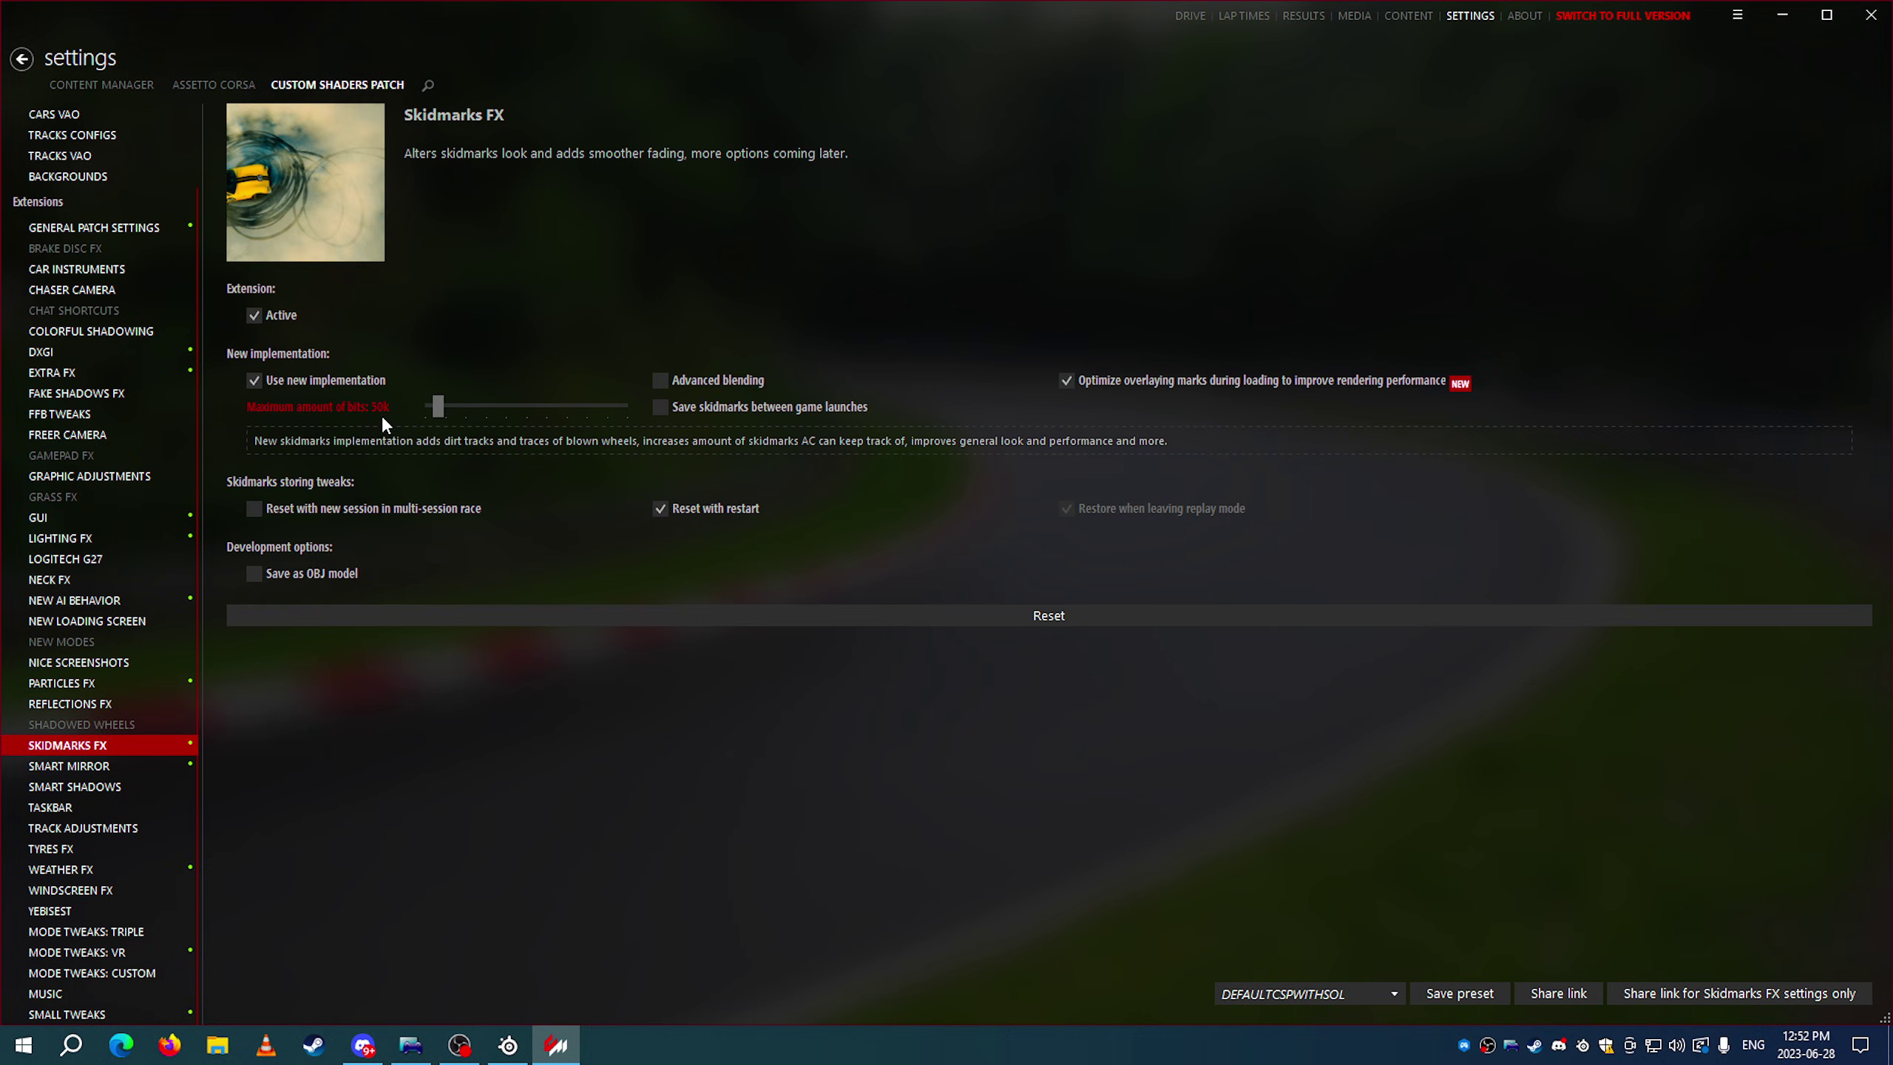
pyautogui.click(109, 768)
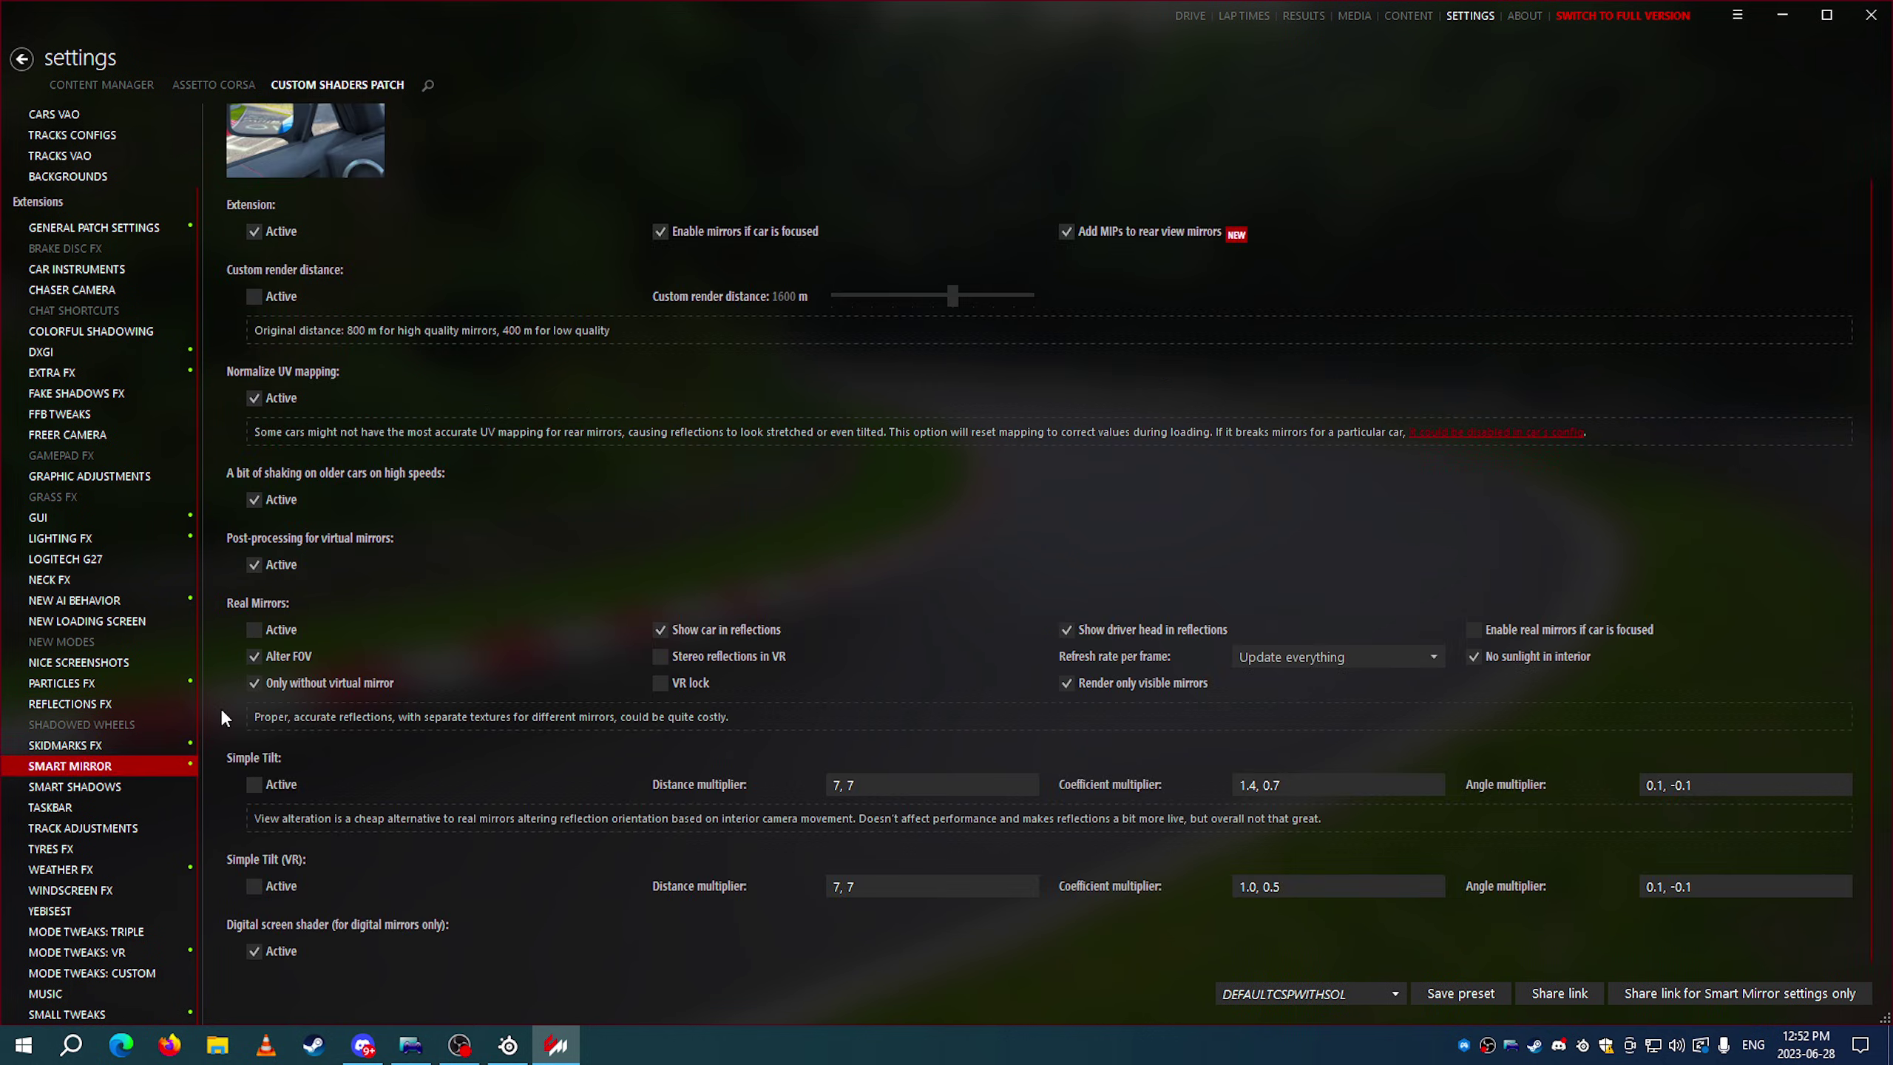
pyautogui.click(113, 824)
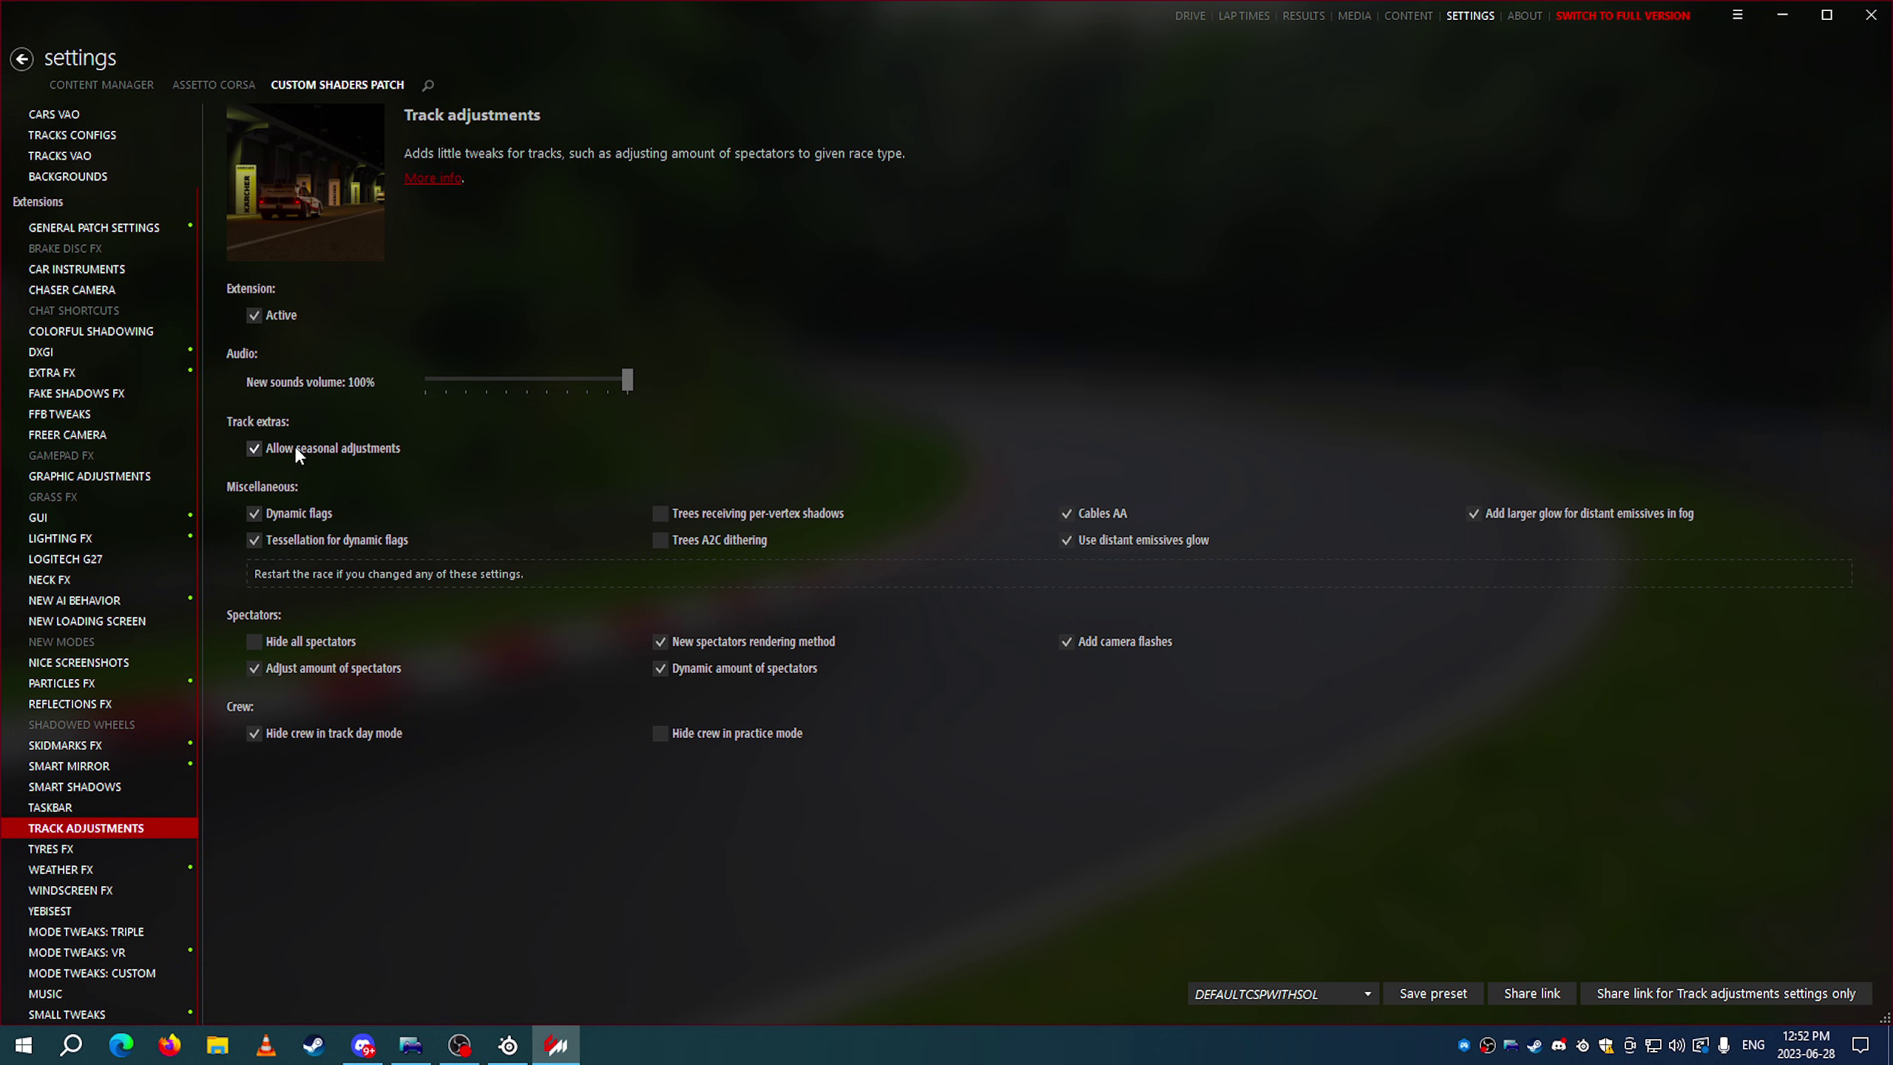
pyautogui.click(110, 804)
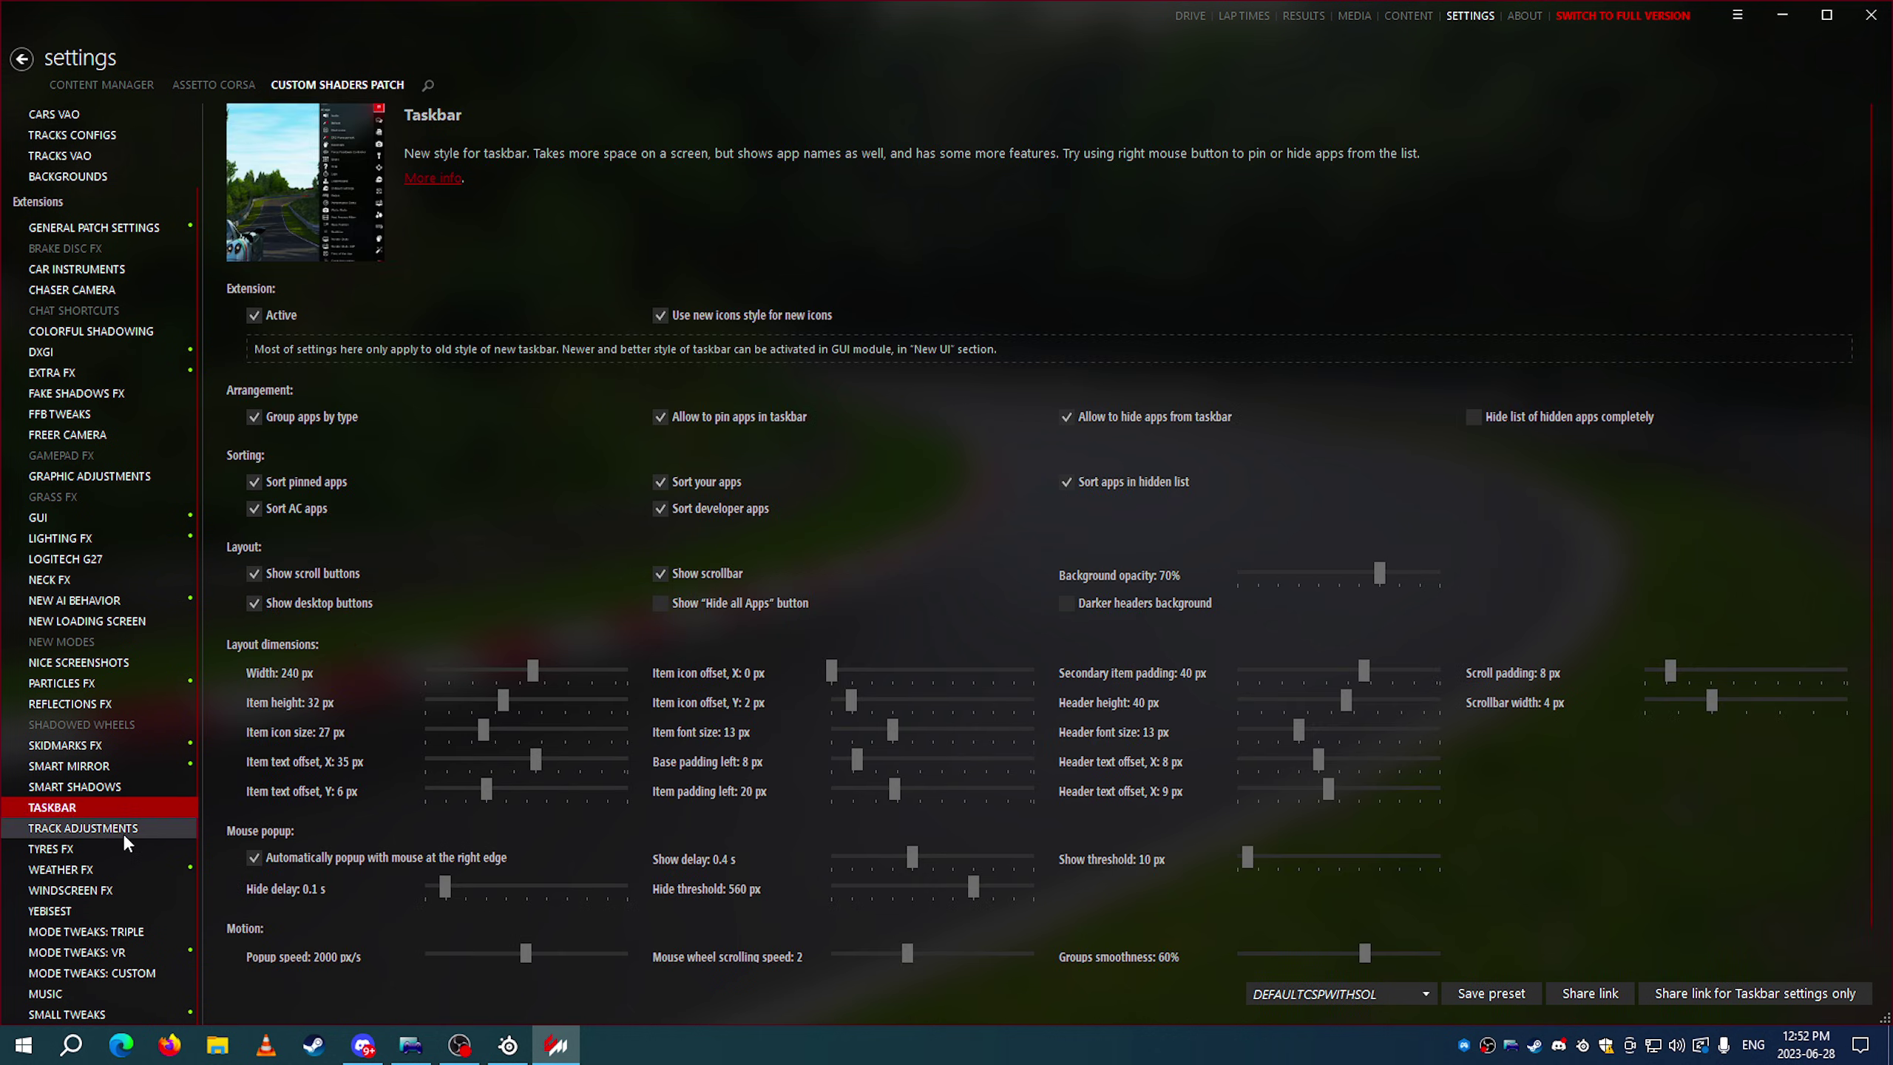
# In Weather FX, toggle the compatible sky shader option off and back on
pyautogui.click(112, 874)
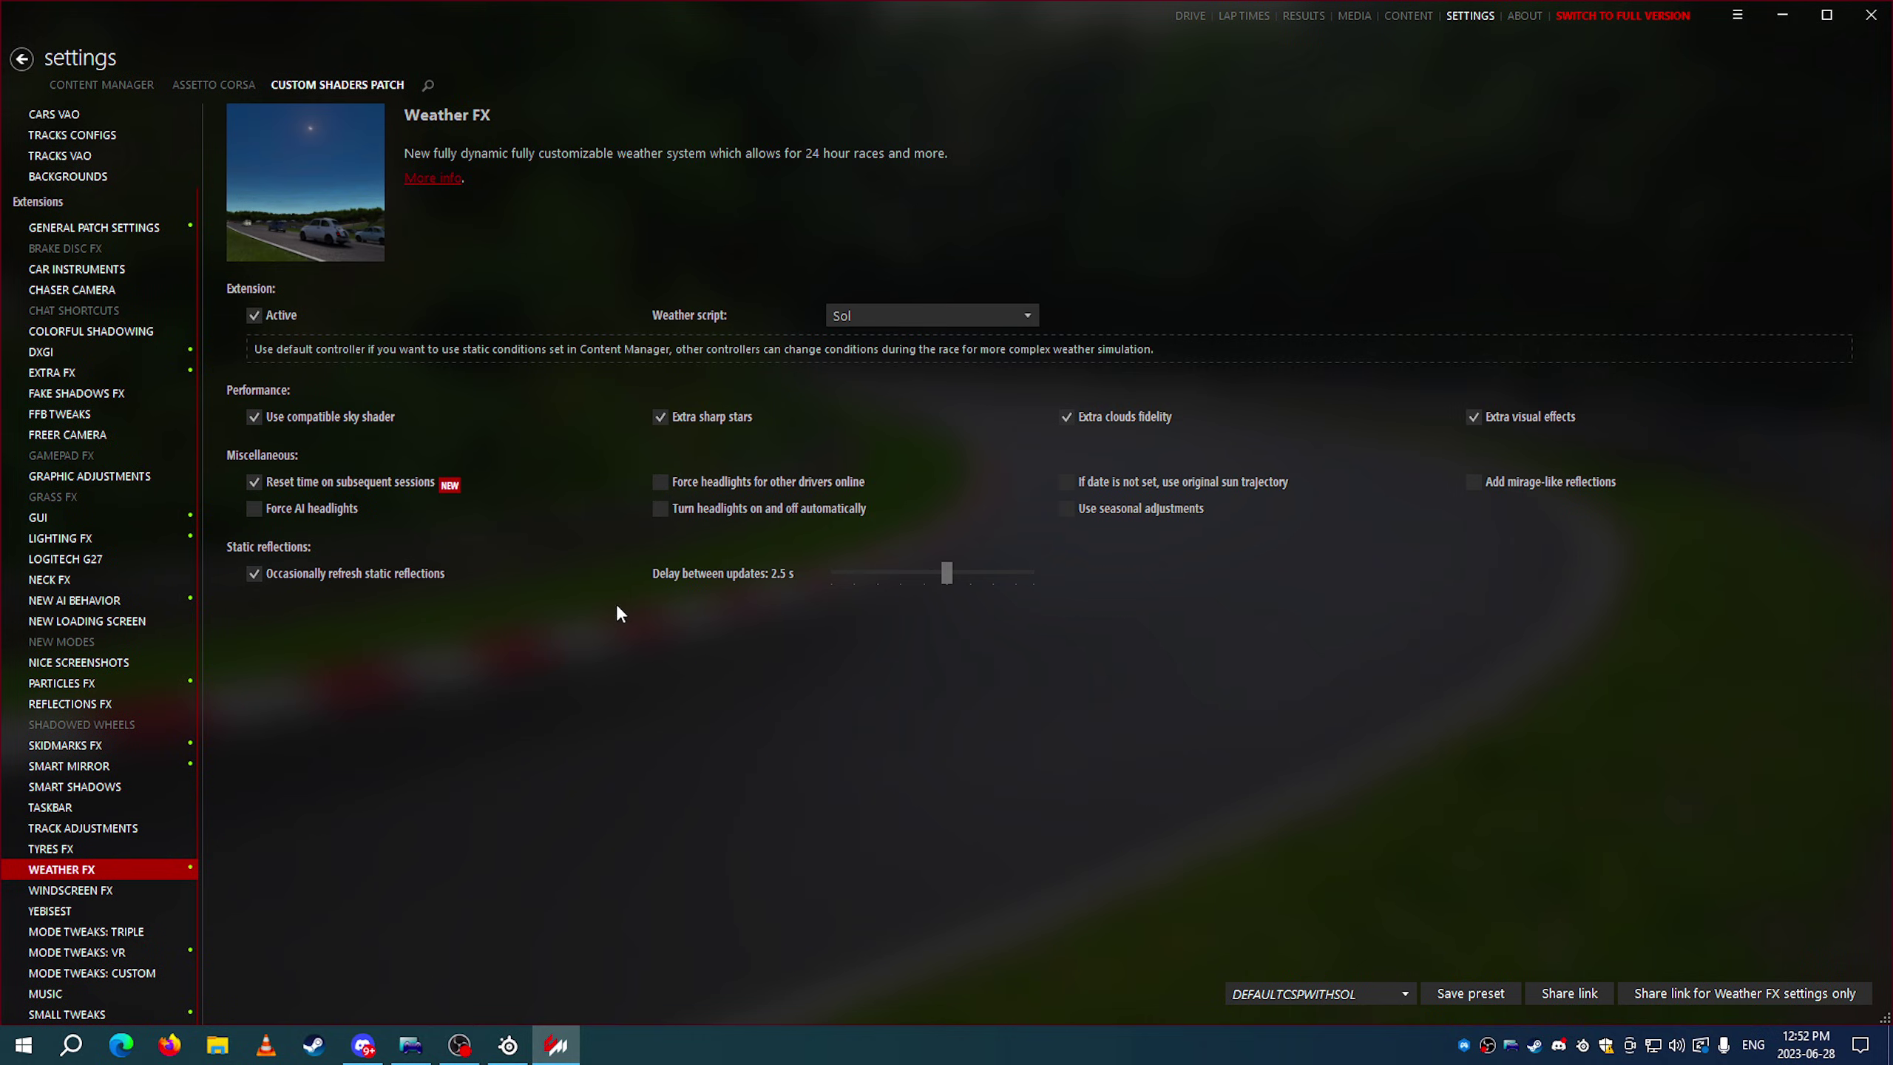
pyautogui.click(344, 416)
pyautogui.click(324, 415)
pyautogui.click(327, 416)
pyautogui.click(325, 415)
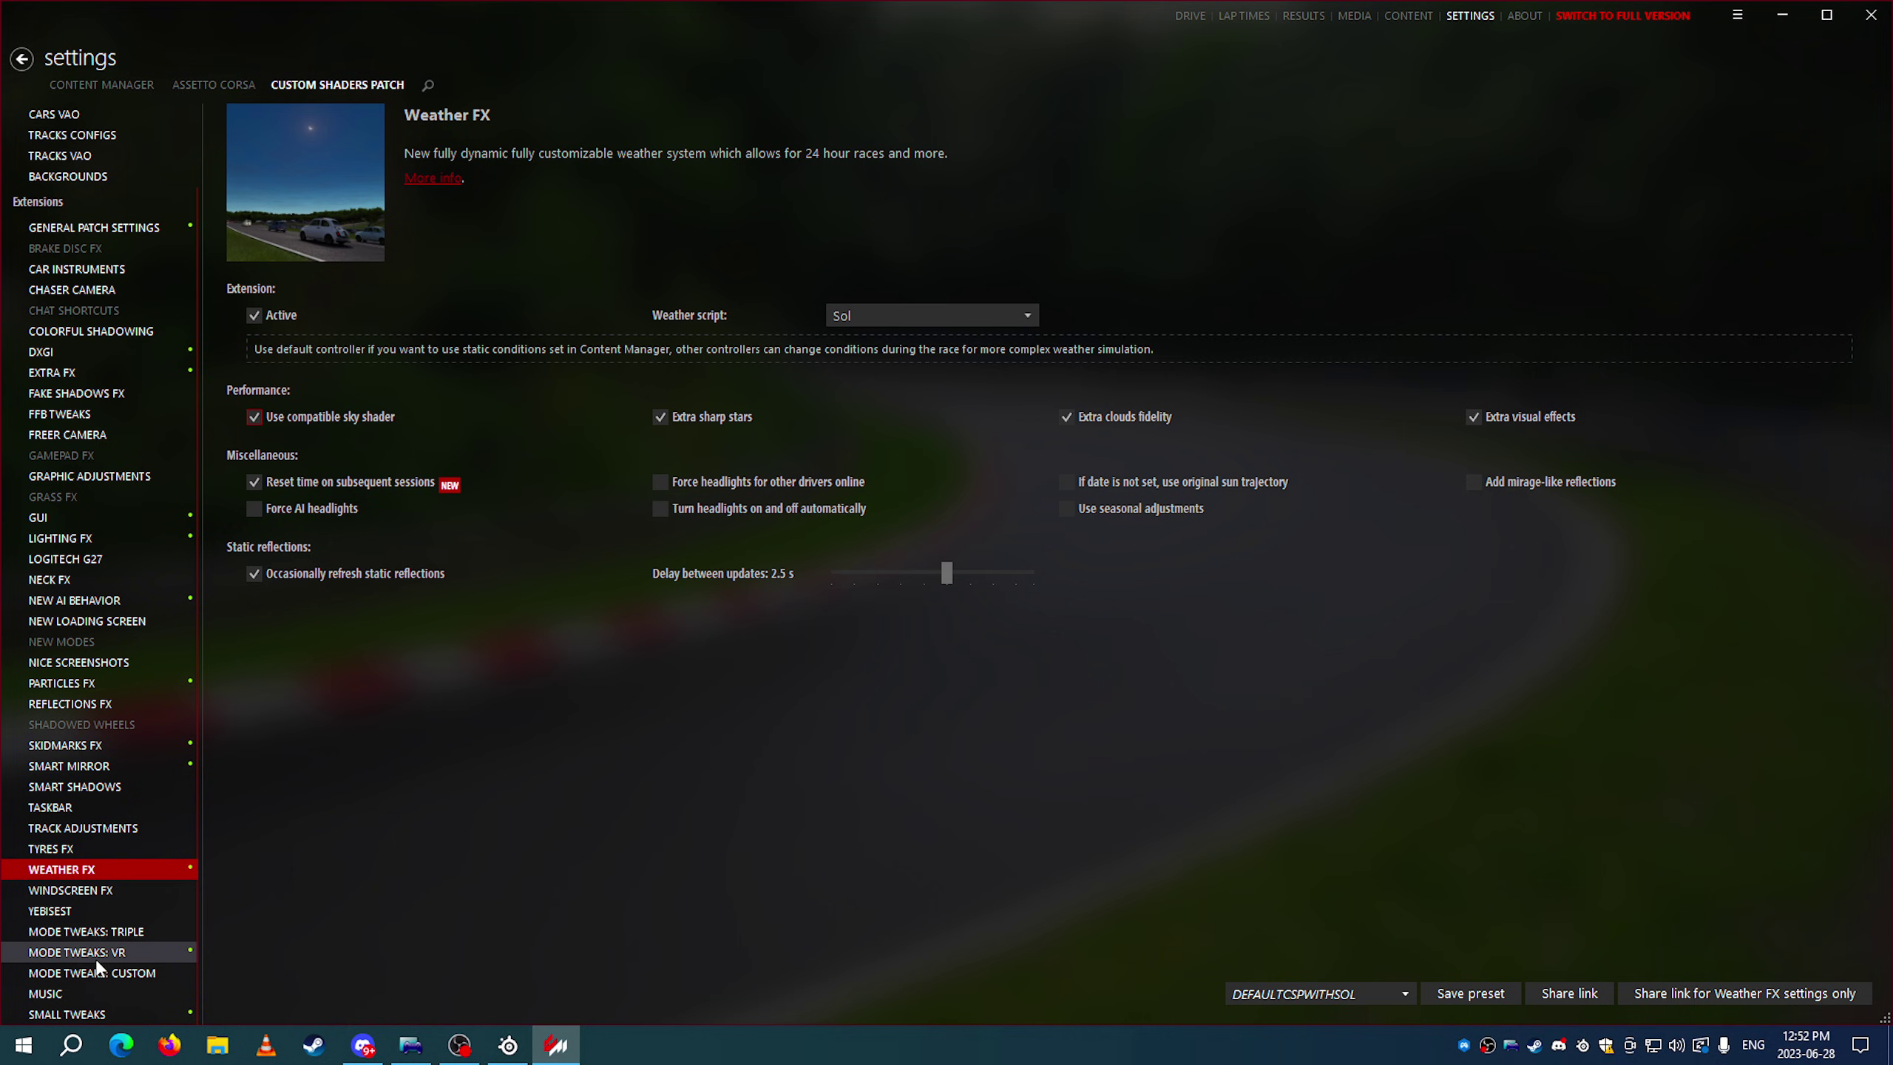
pyautogui.scroll(3, 90, 921)
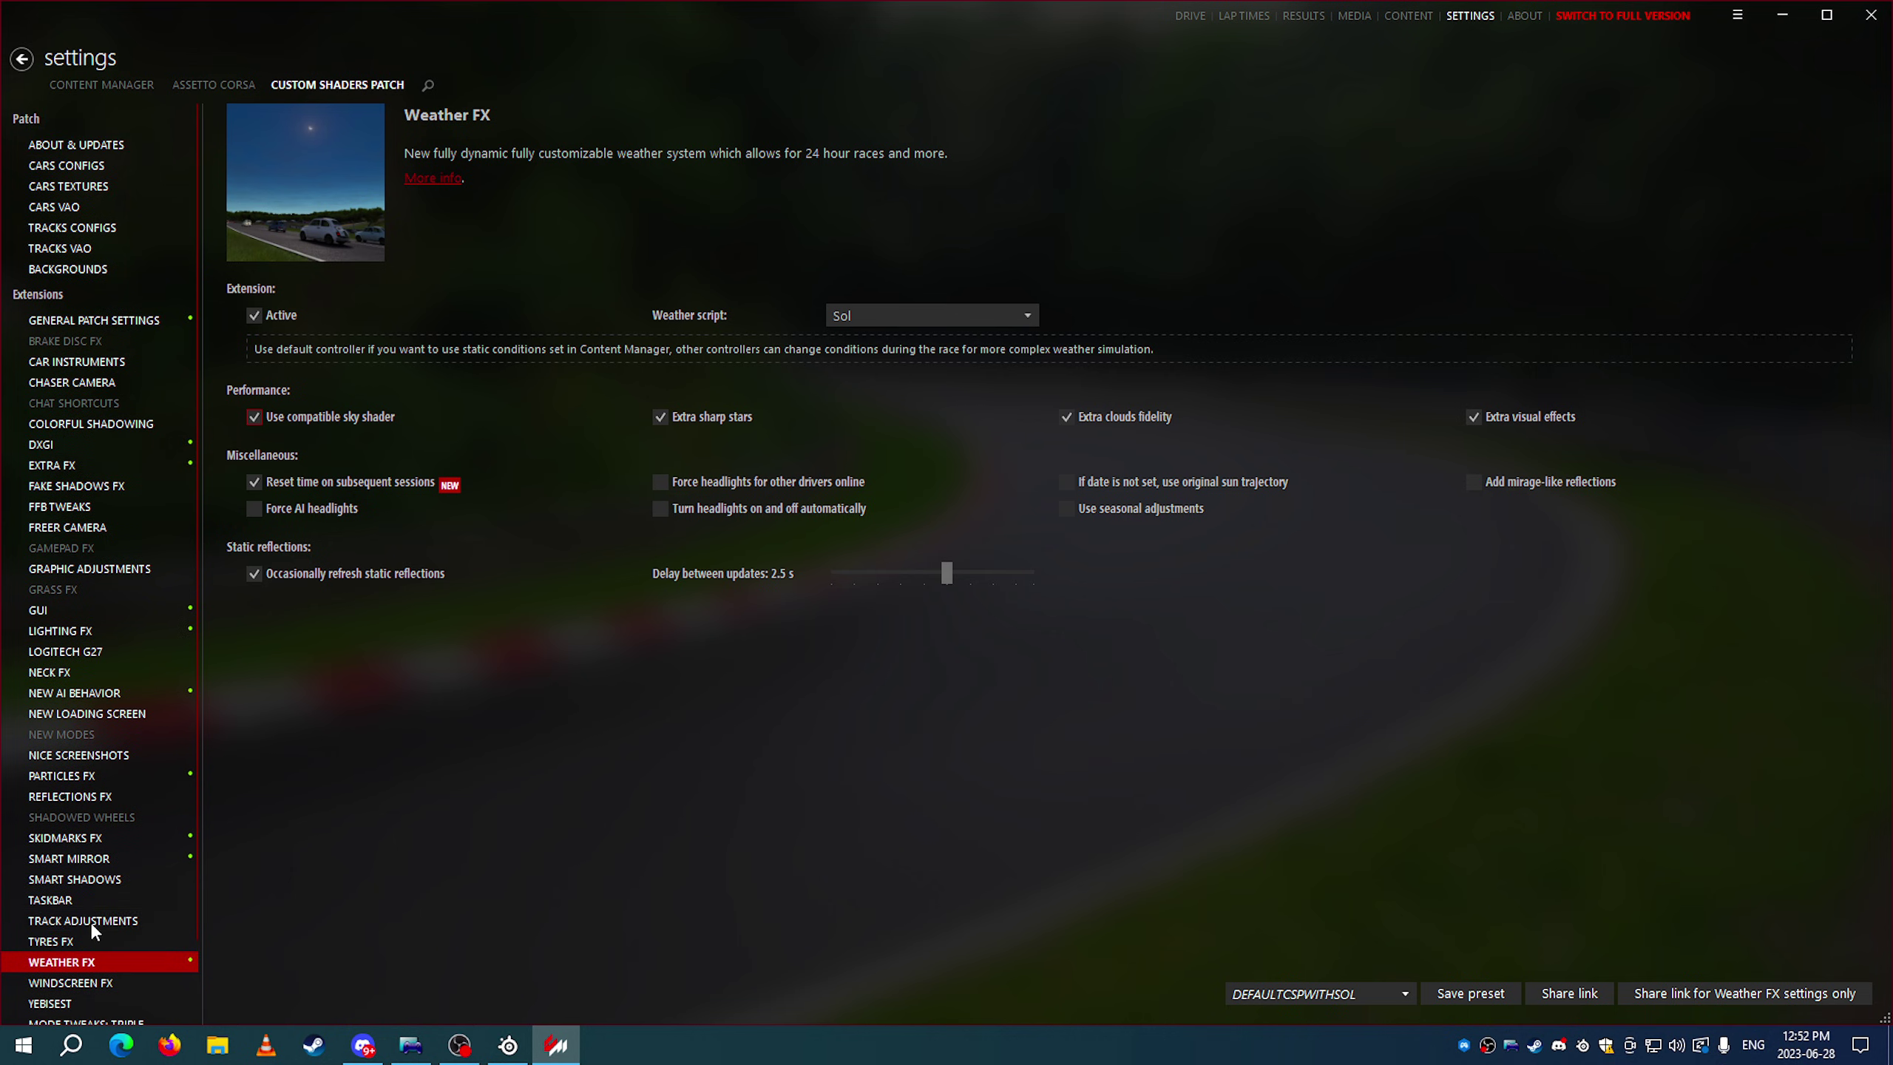
# In DXGI, toggle the new flip model off and back on, and set the maximum latency to 3 frames
pyautogui.click(99, 439)
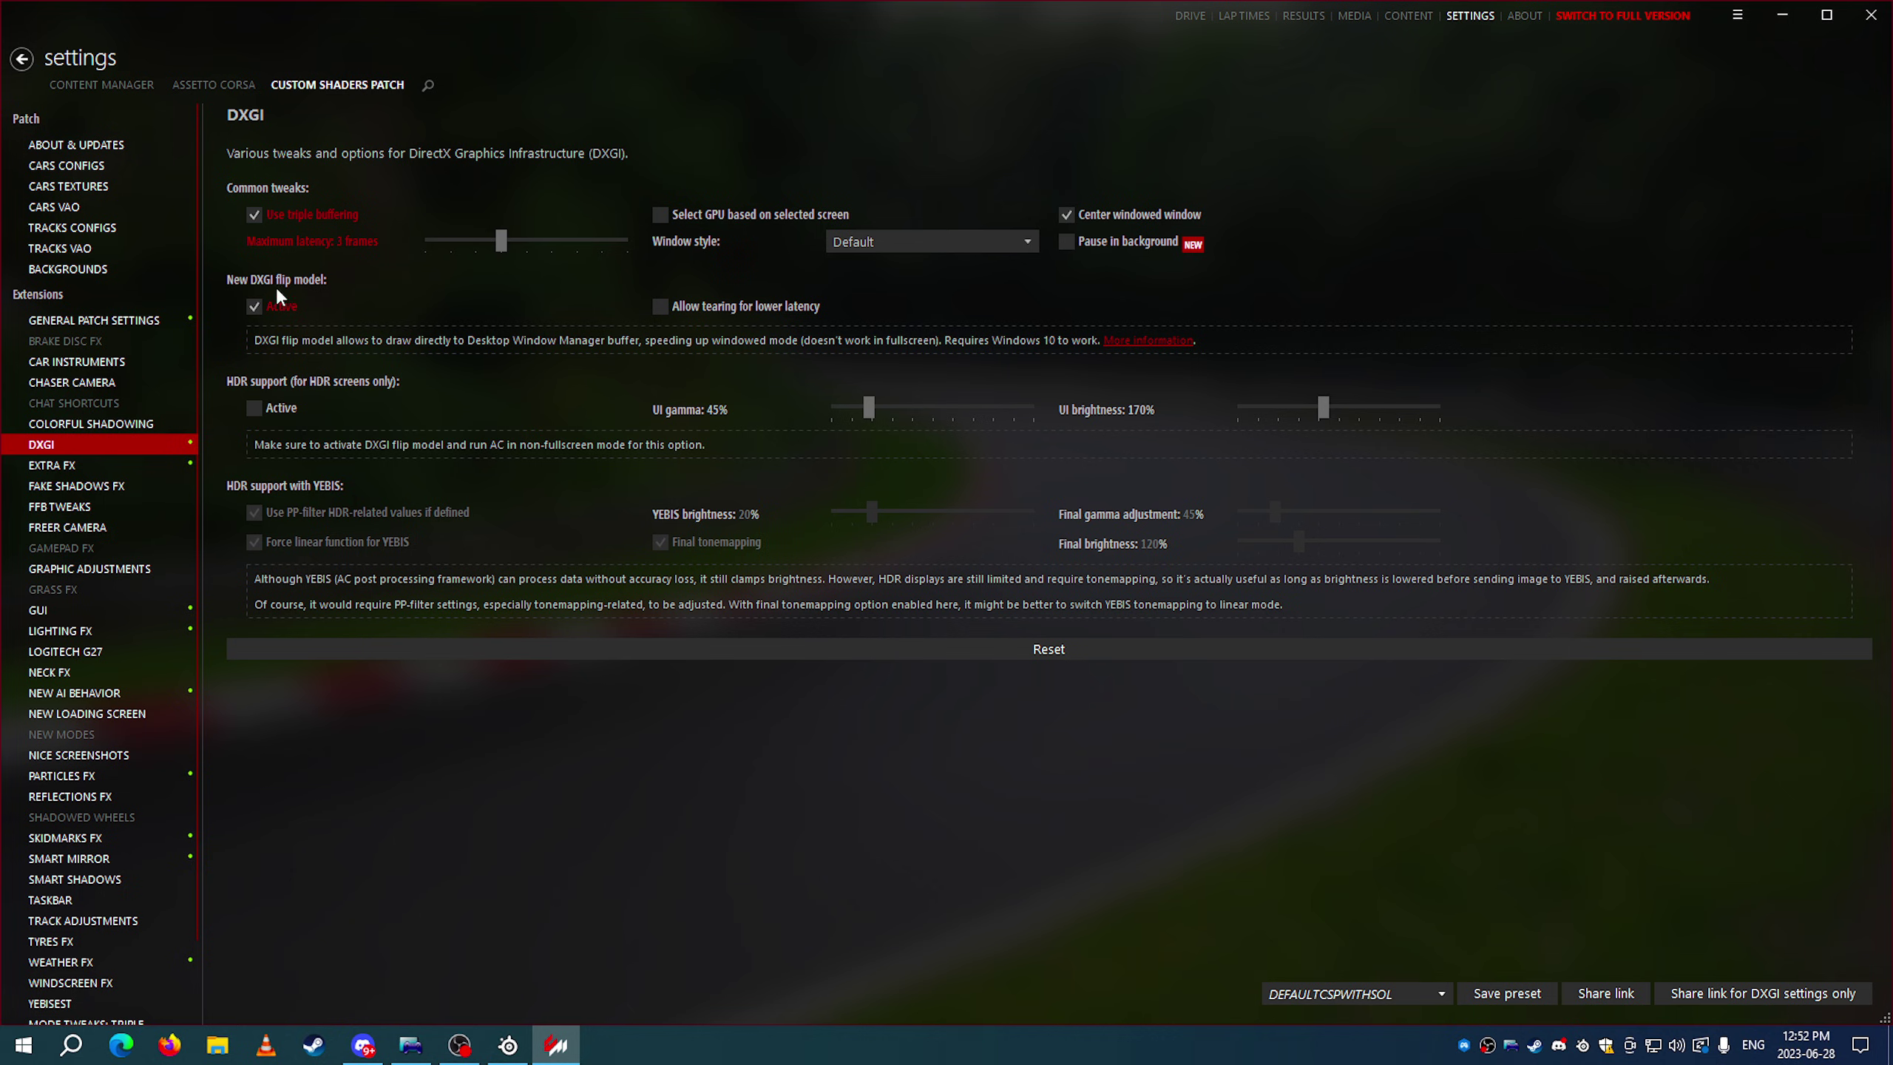
pyautogui.click(254, 306)
pyautogui.click(254, 306)
pyautogui.click(509, 242)
pyautogui.moveTo(275, 247)
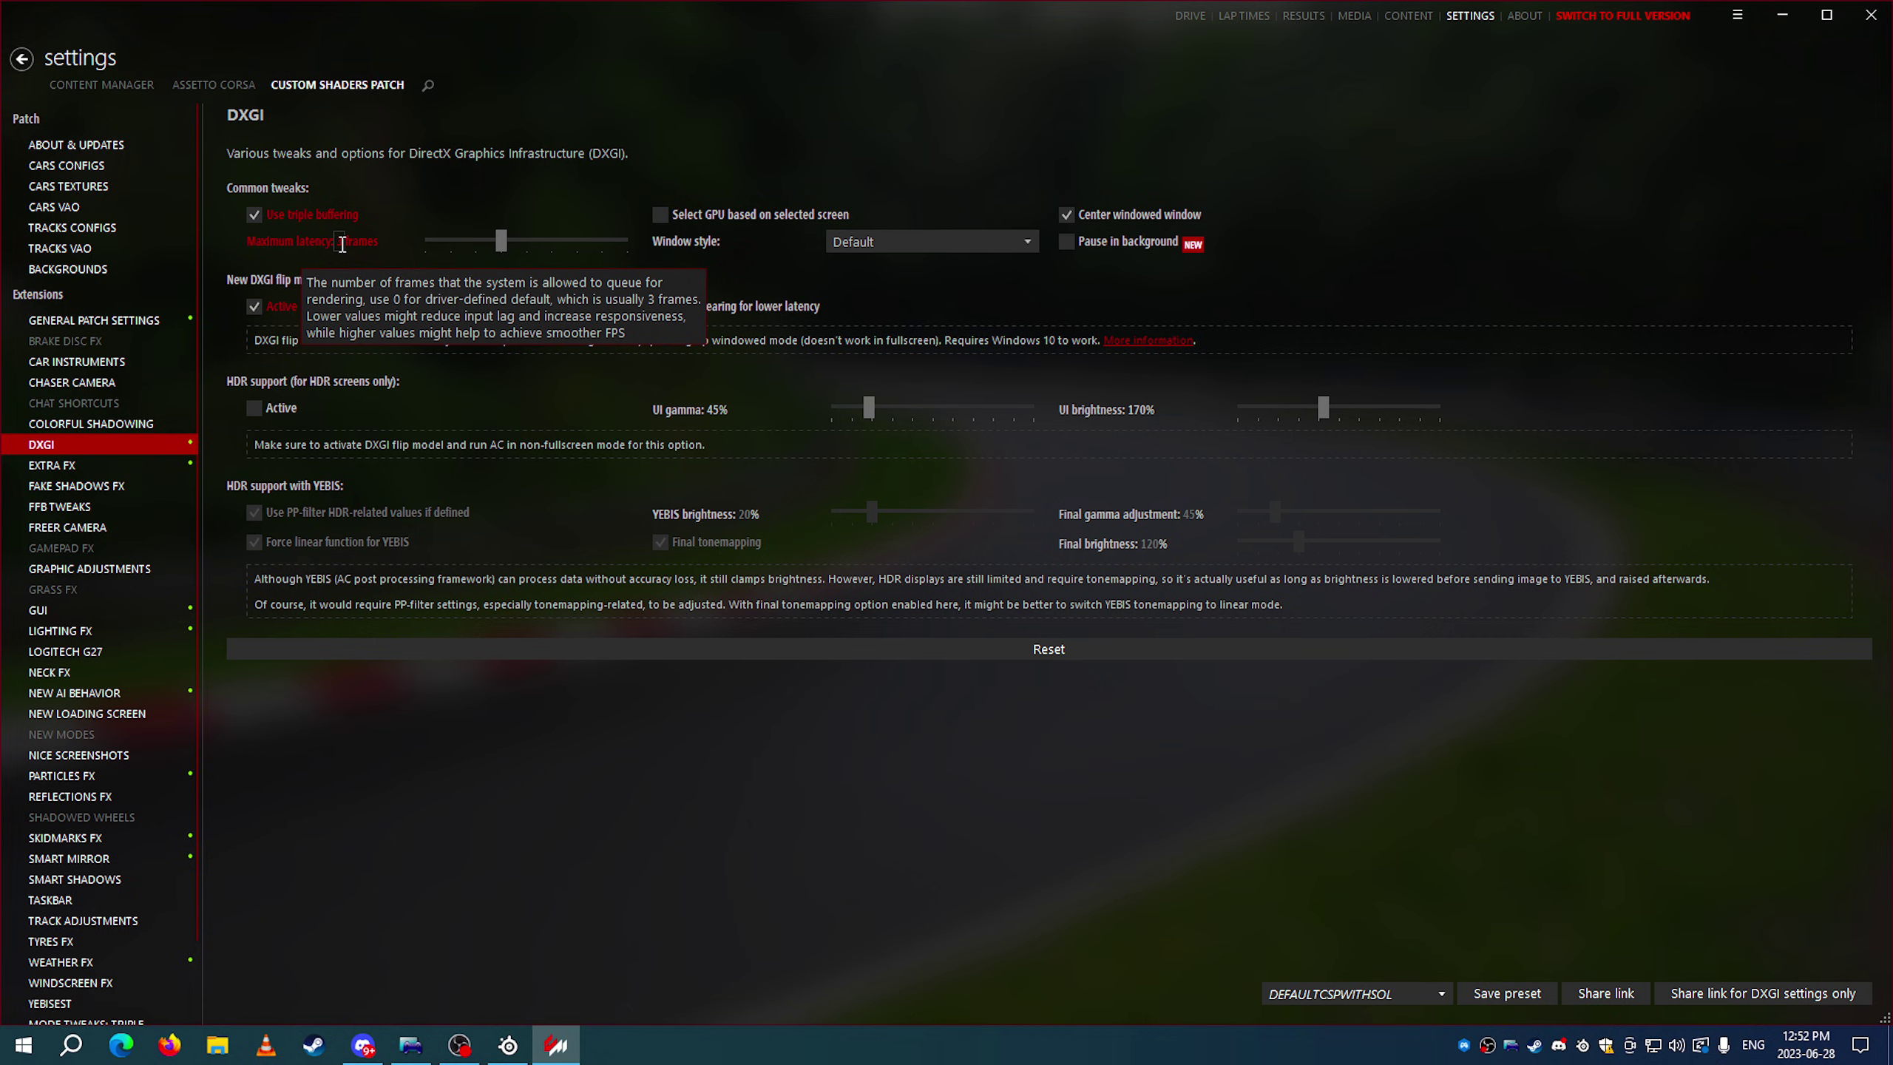
pyautogui.moveTo(523, 241); pyautogui.dragTo(503, 238)
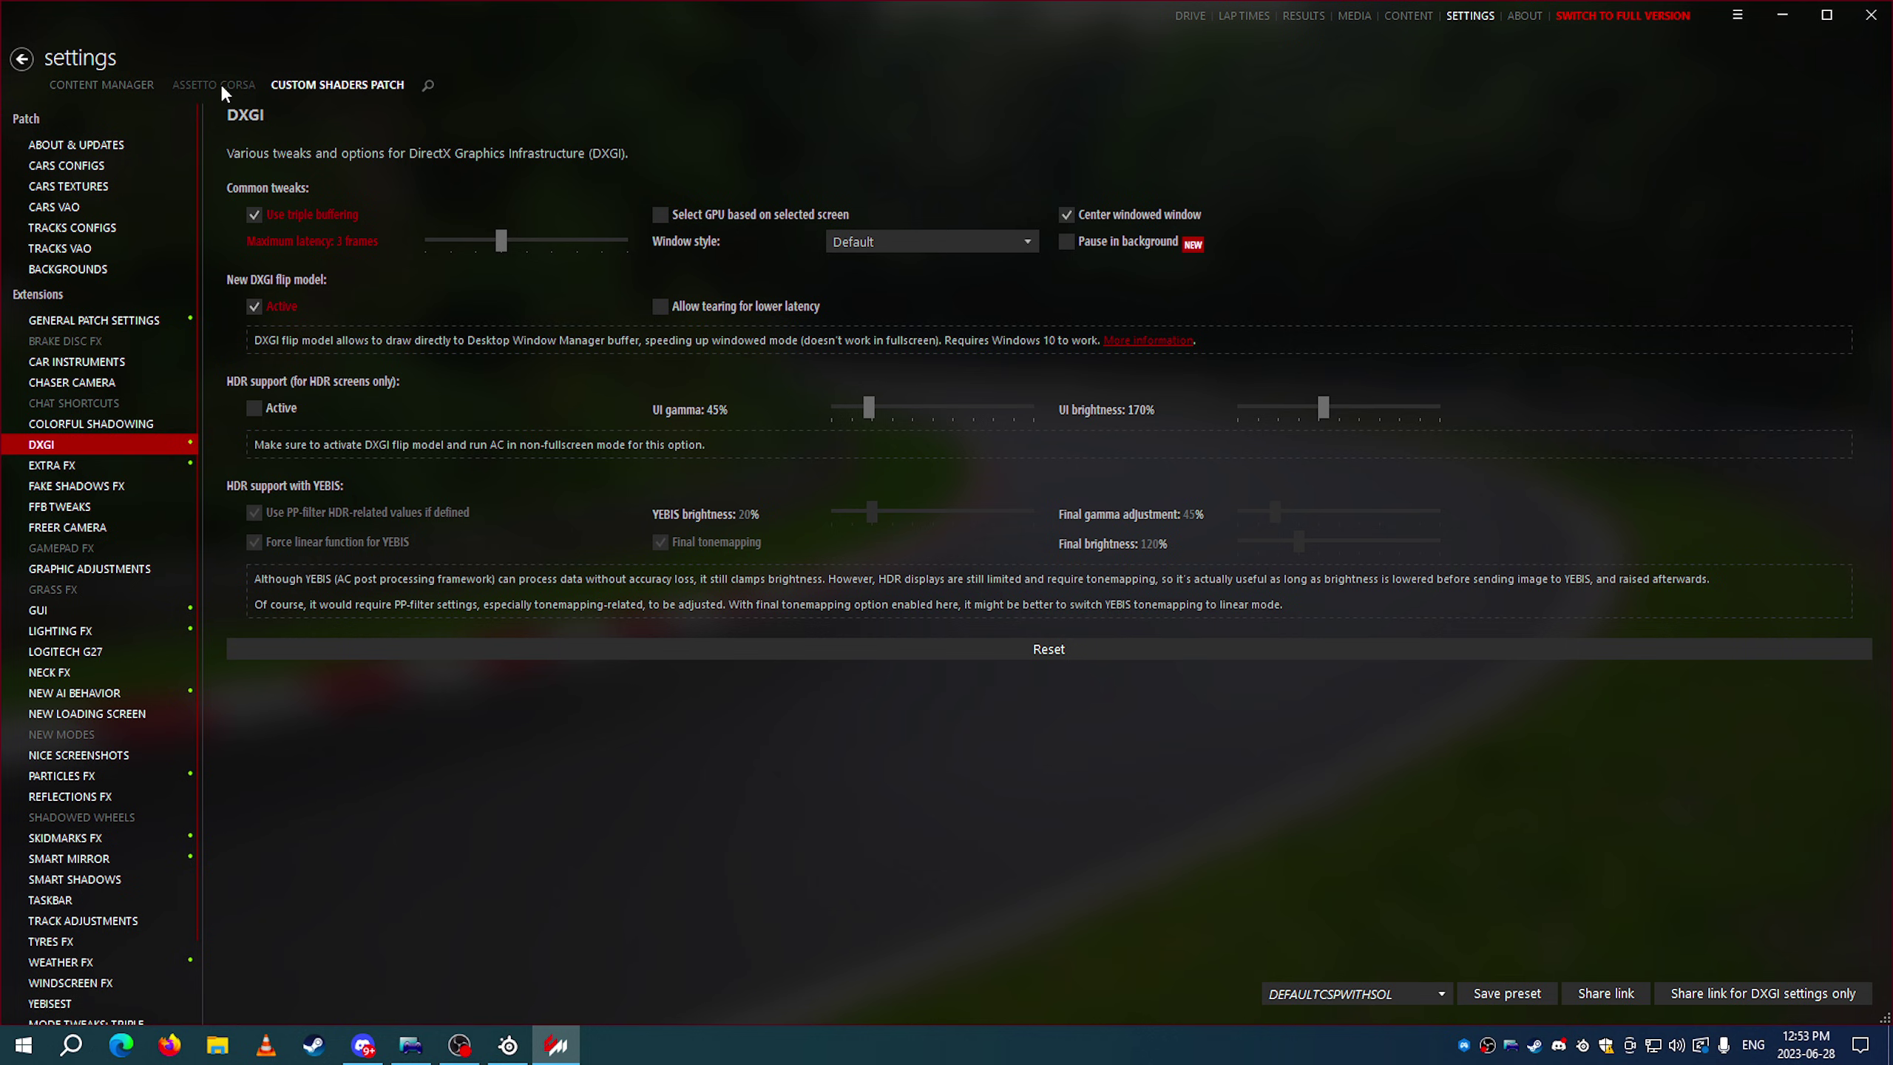
# Check the FPS limiter options in General Patch settings and the framerate limit in Assetto Corsa's video settings
pyautogui.click(147, 323)
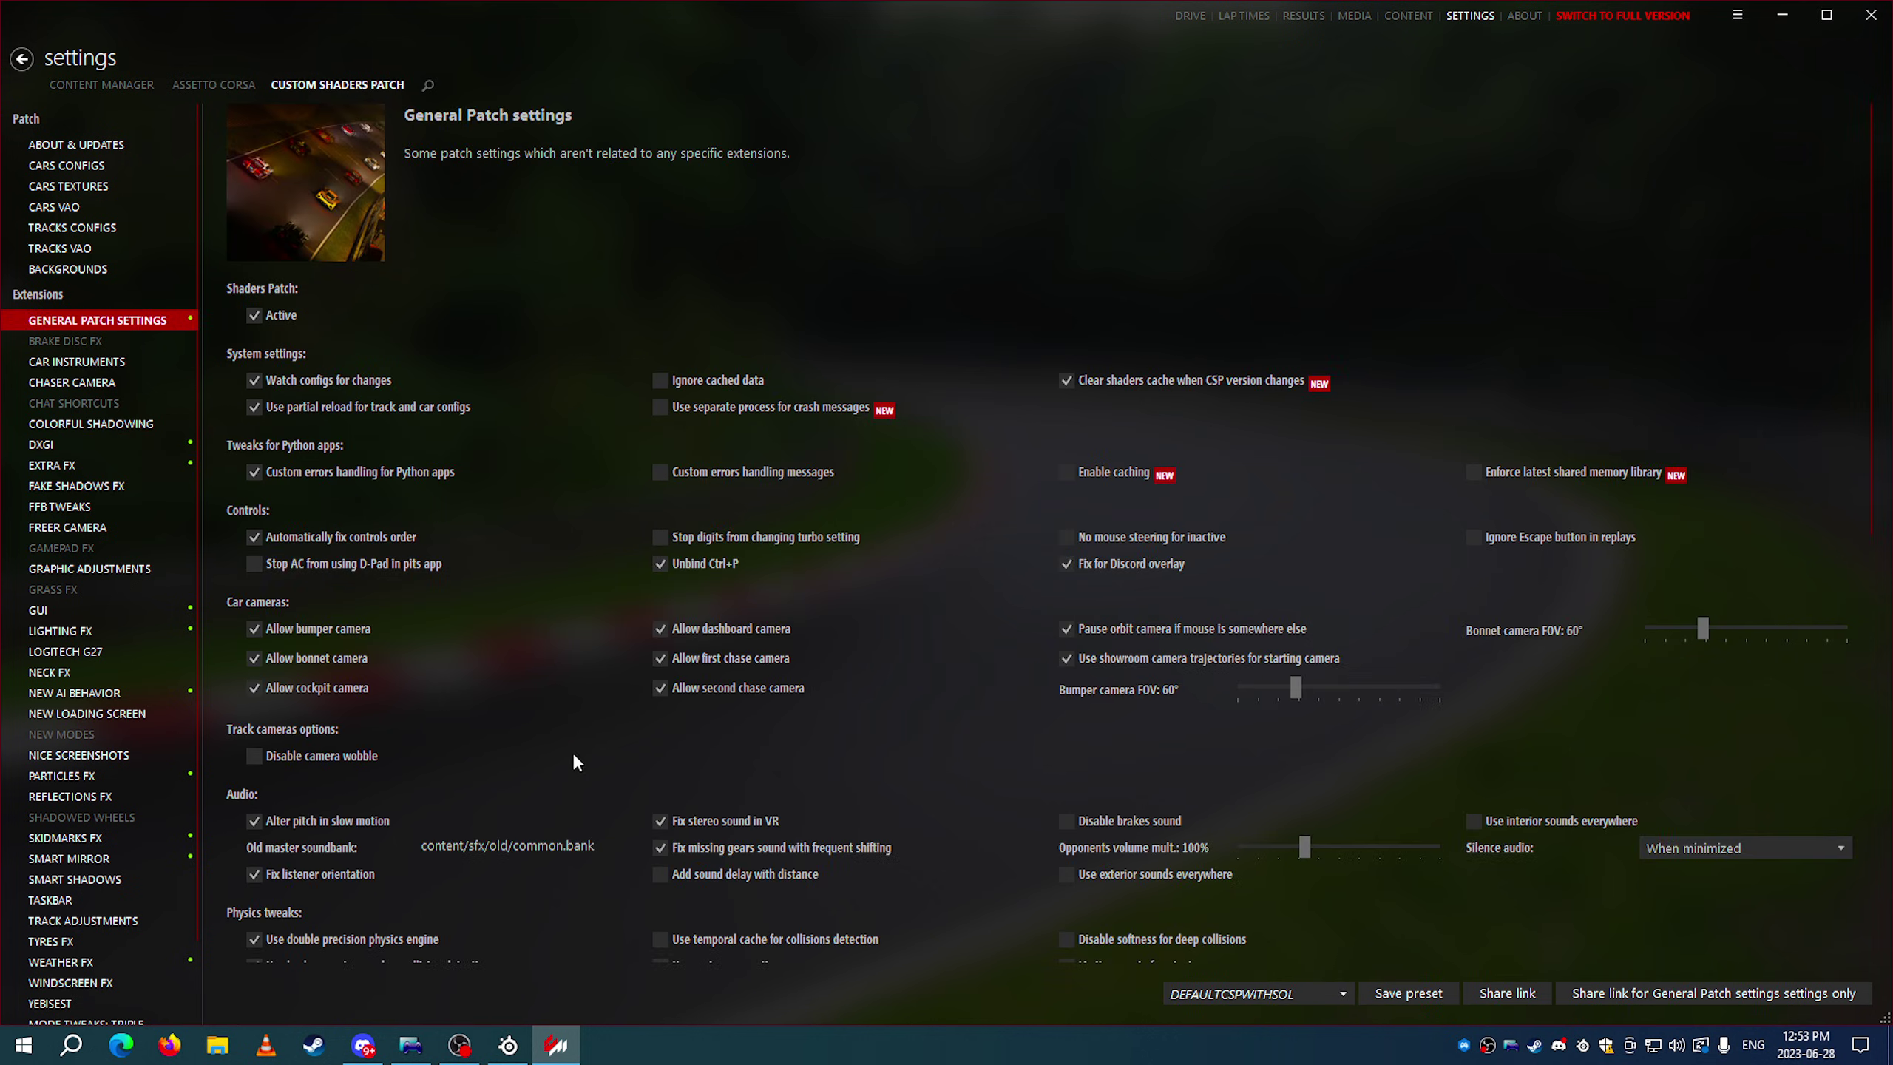
pyautogui.scroll(-15, 573, 761)
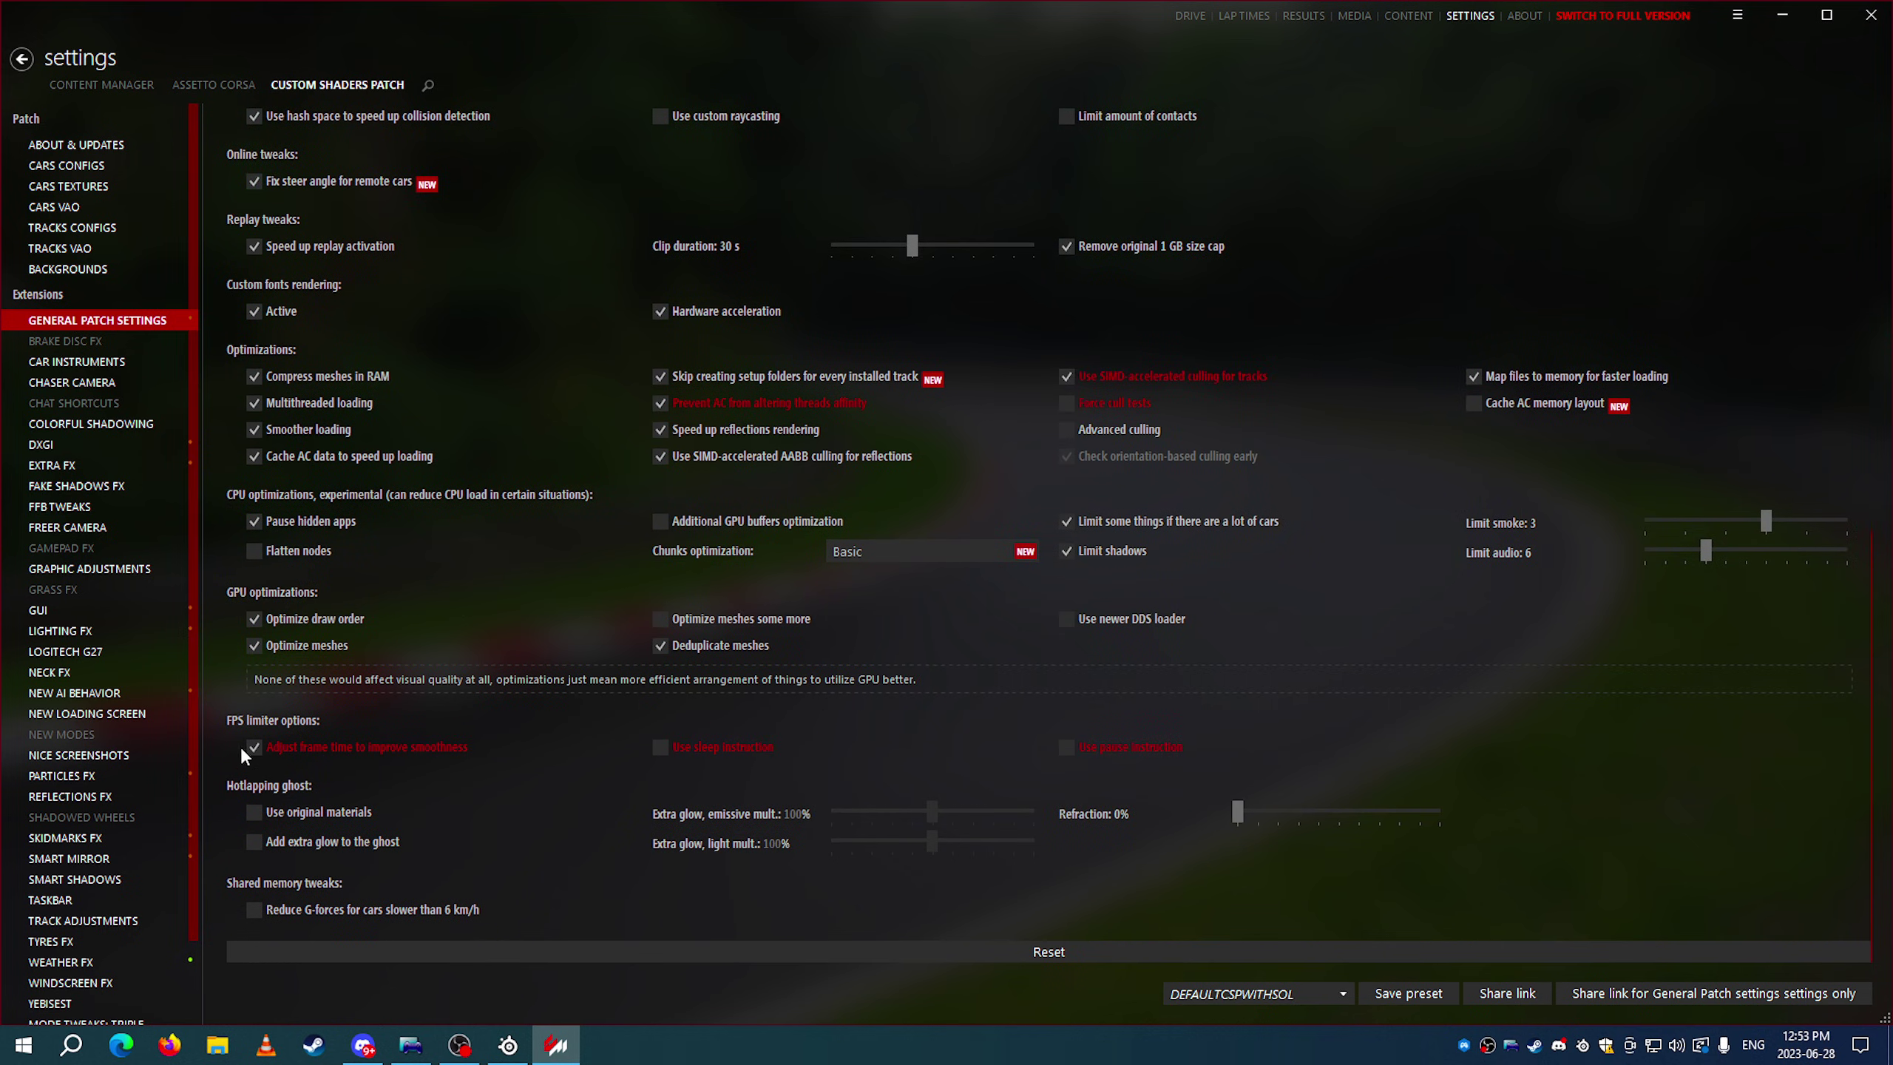
pyautogui.moveTo(316, 754)
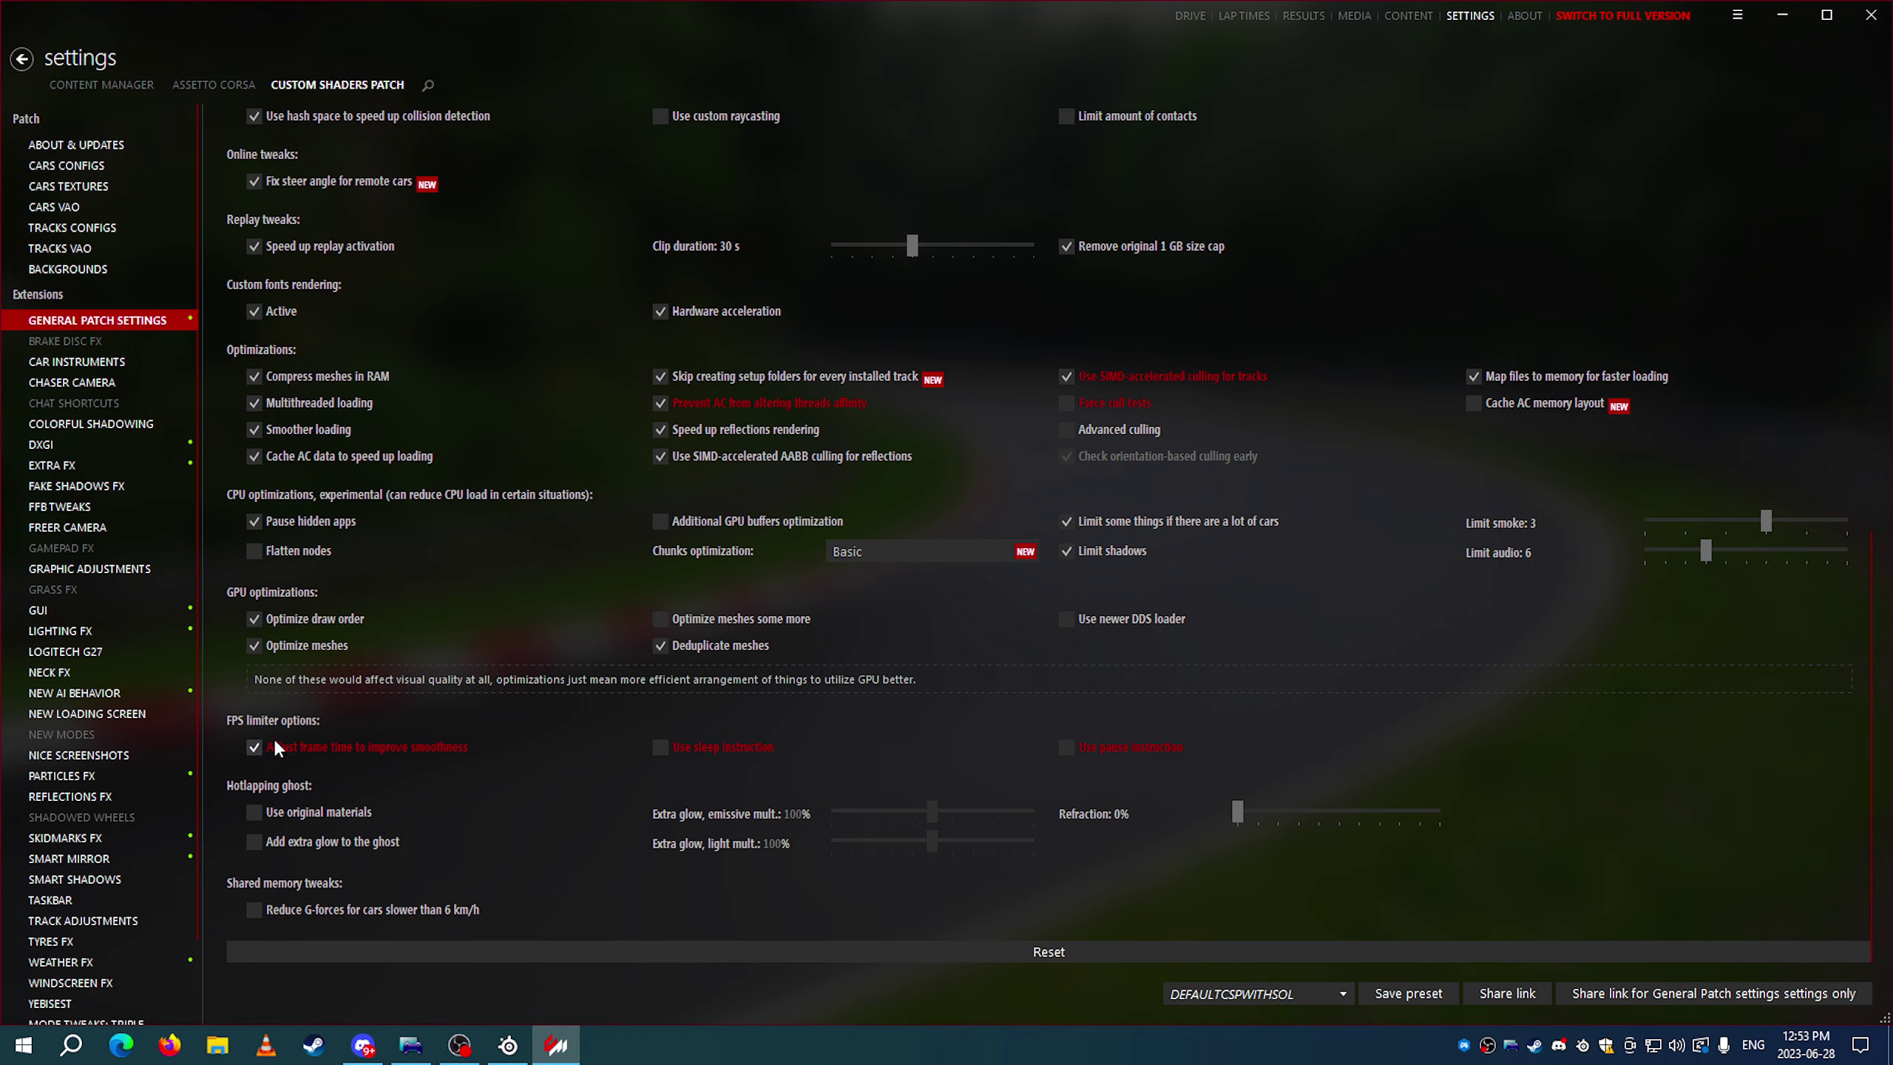
pyautogui.click(208, 85)
pyautogui.click(118, 118)
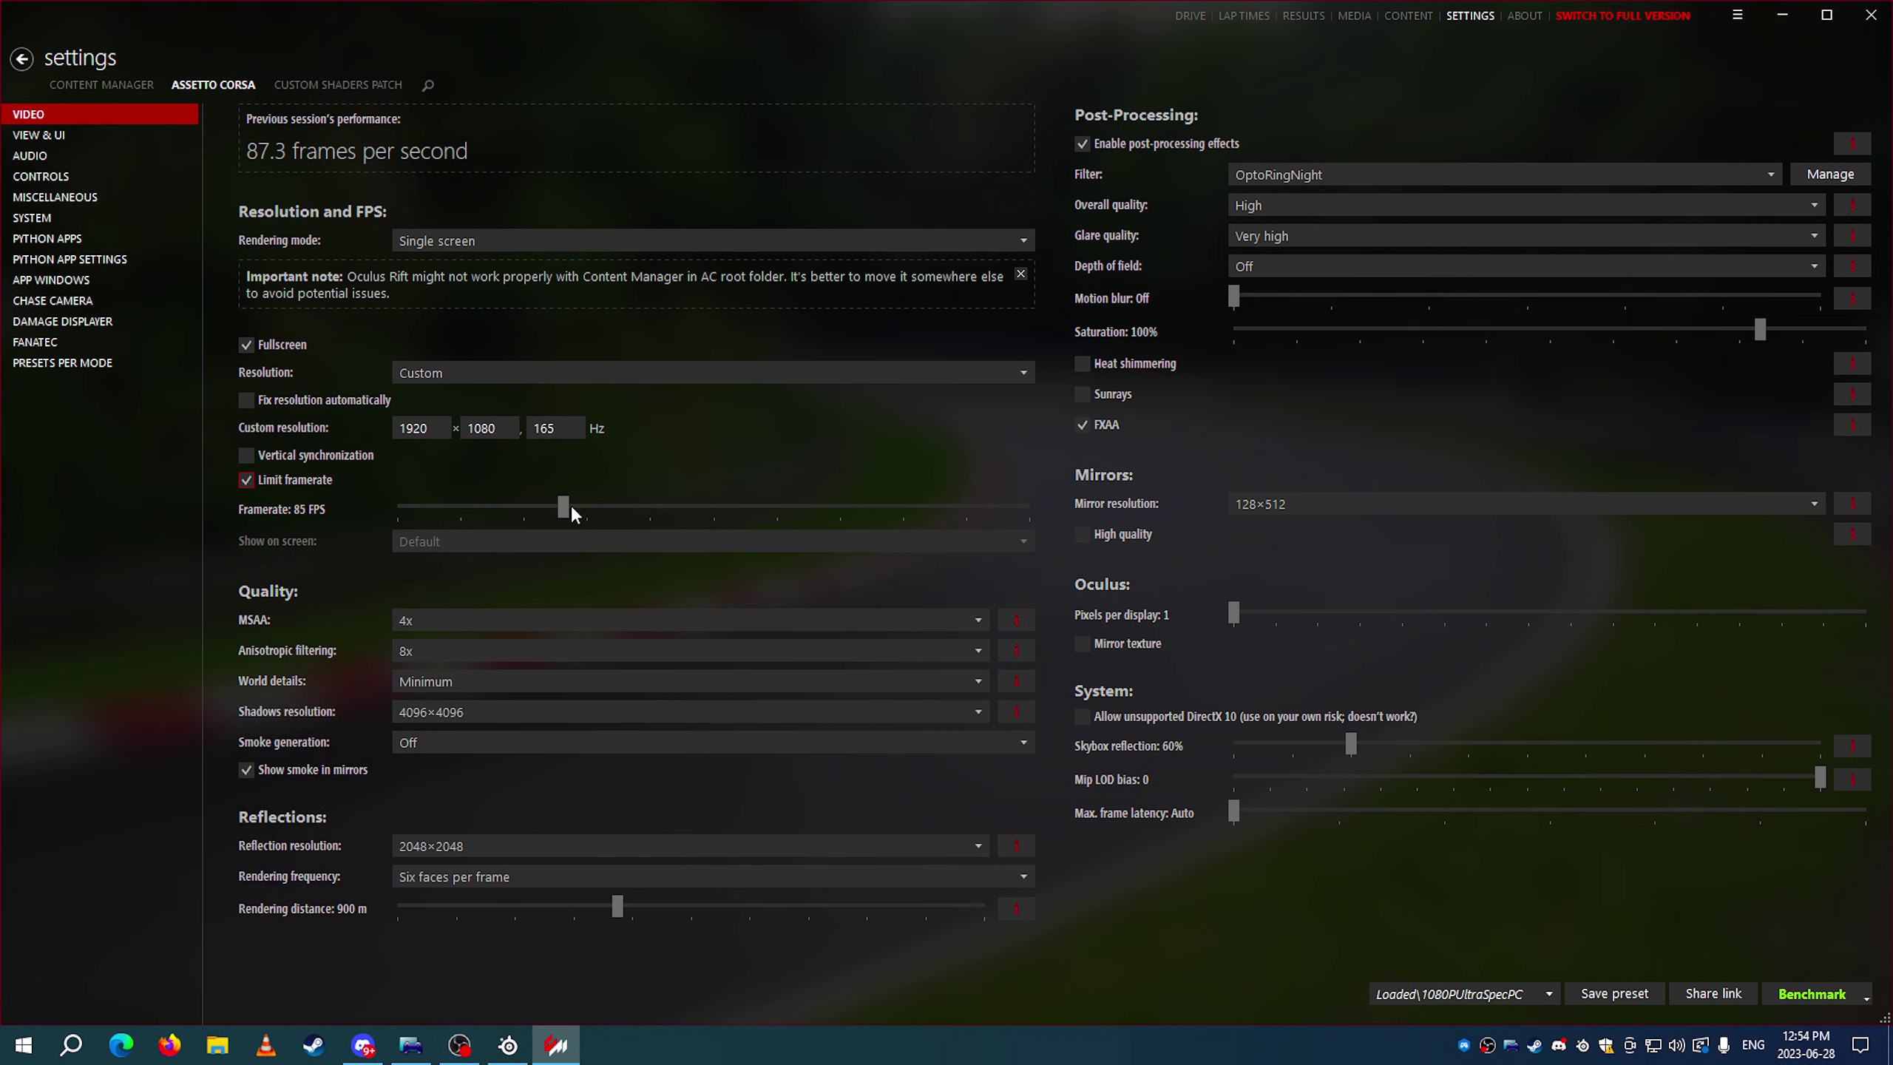
pyautogui.moveTo(571, 508); pyautogui.dragTo(565, 501)
# Set the maximum latency in the Custom Shaders Patch DXGI settings to 4 frames
pyautogui.click(335, 85)
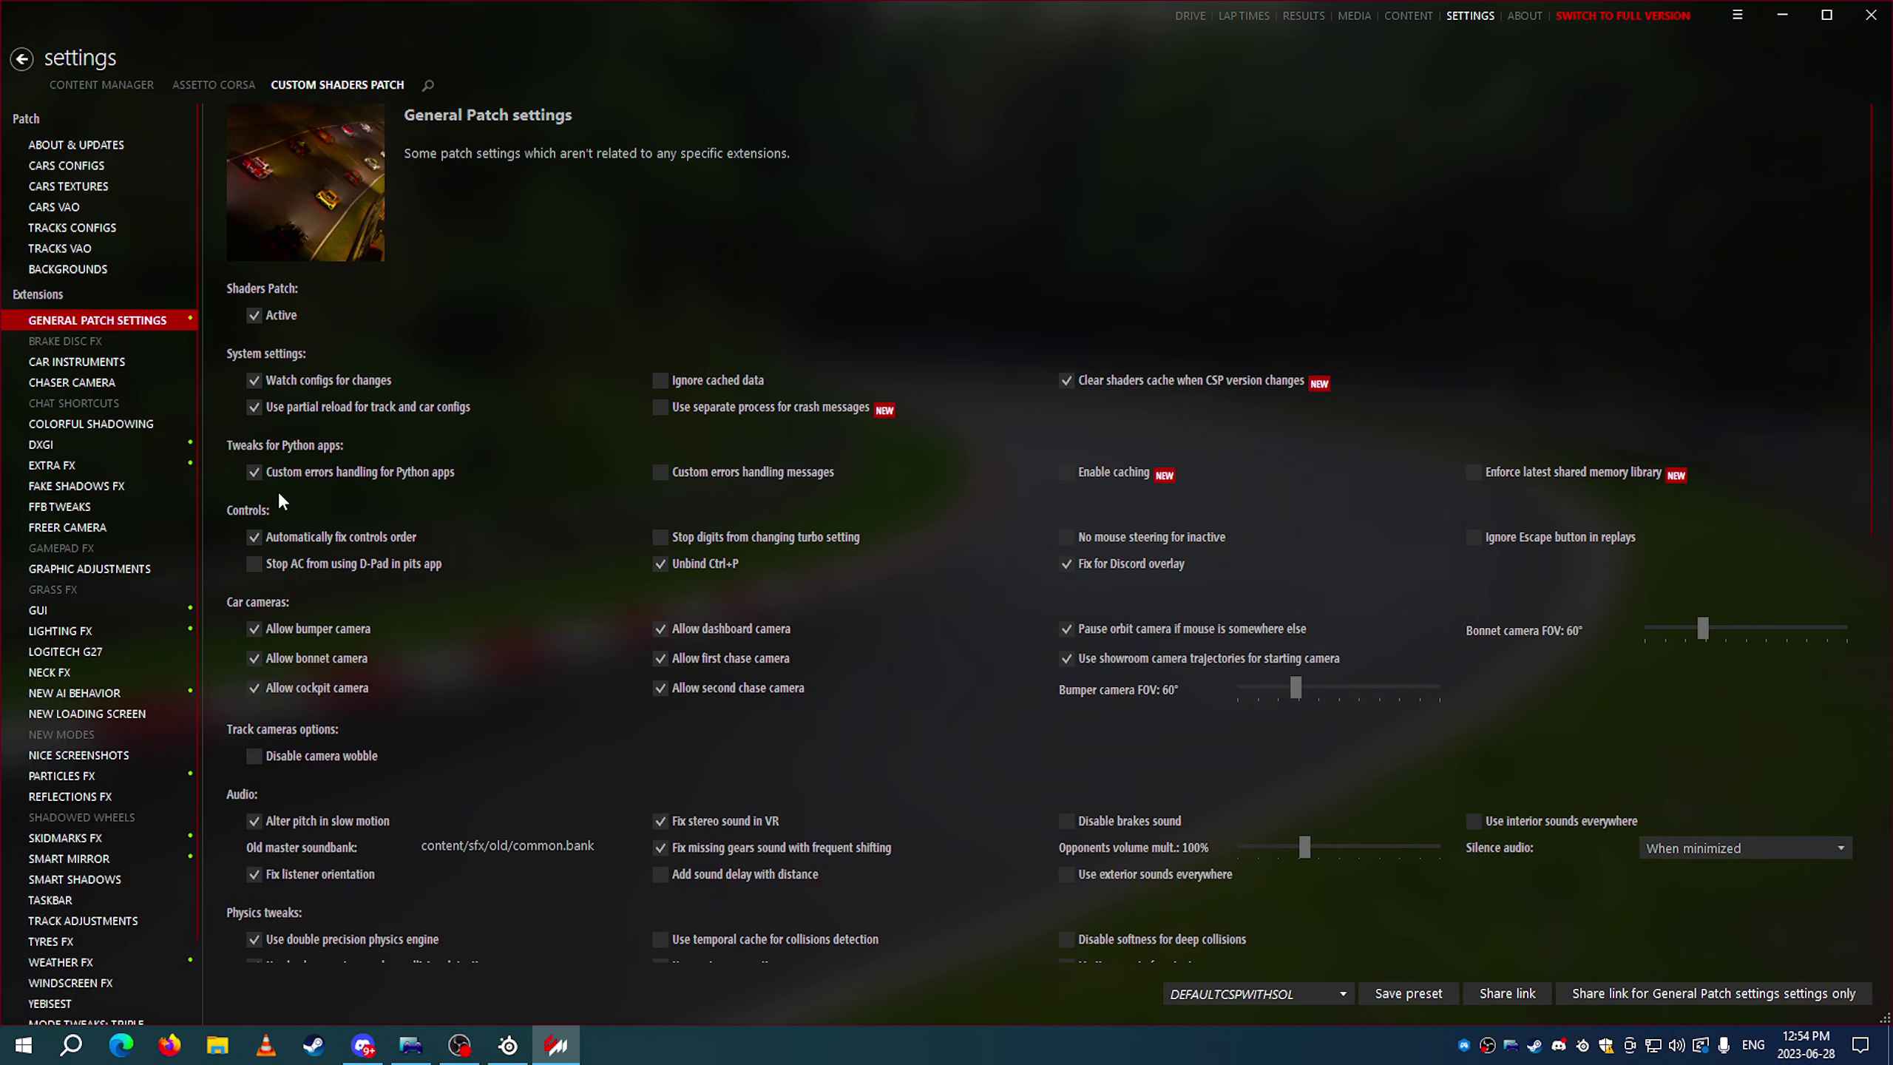
pyautogui.click(108, 446)
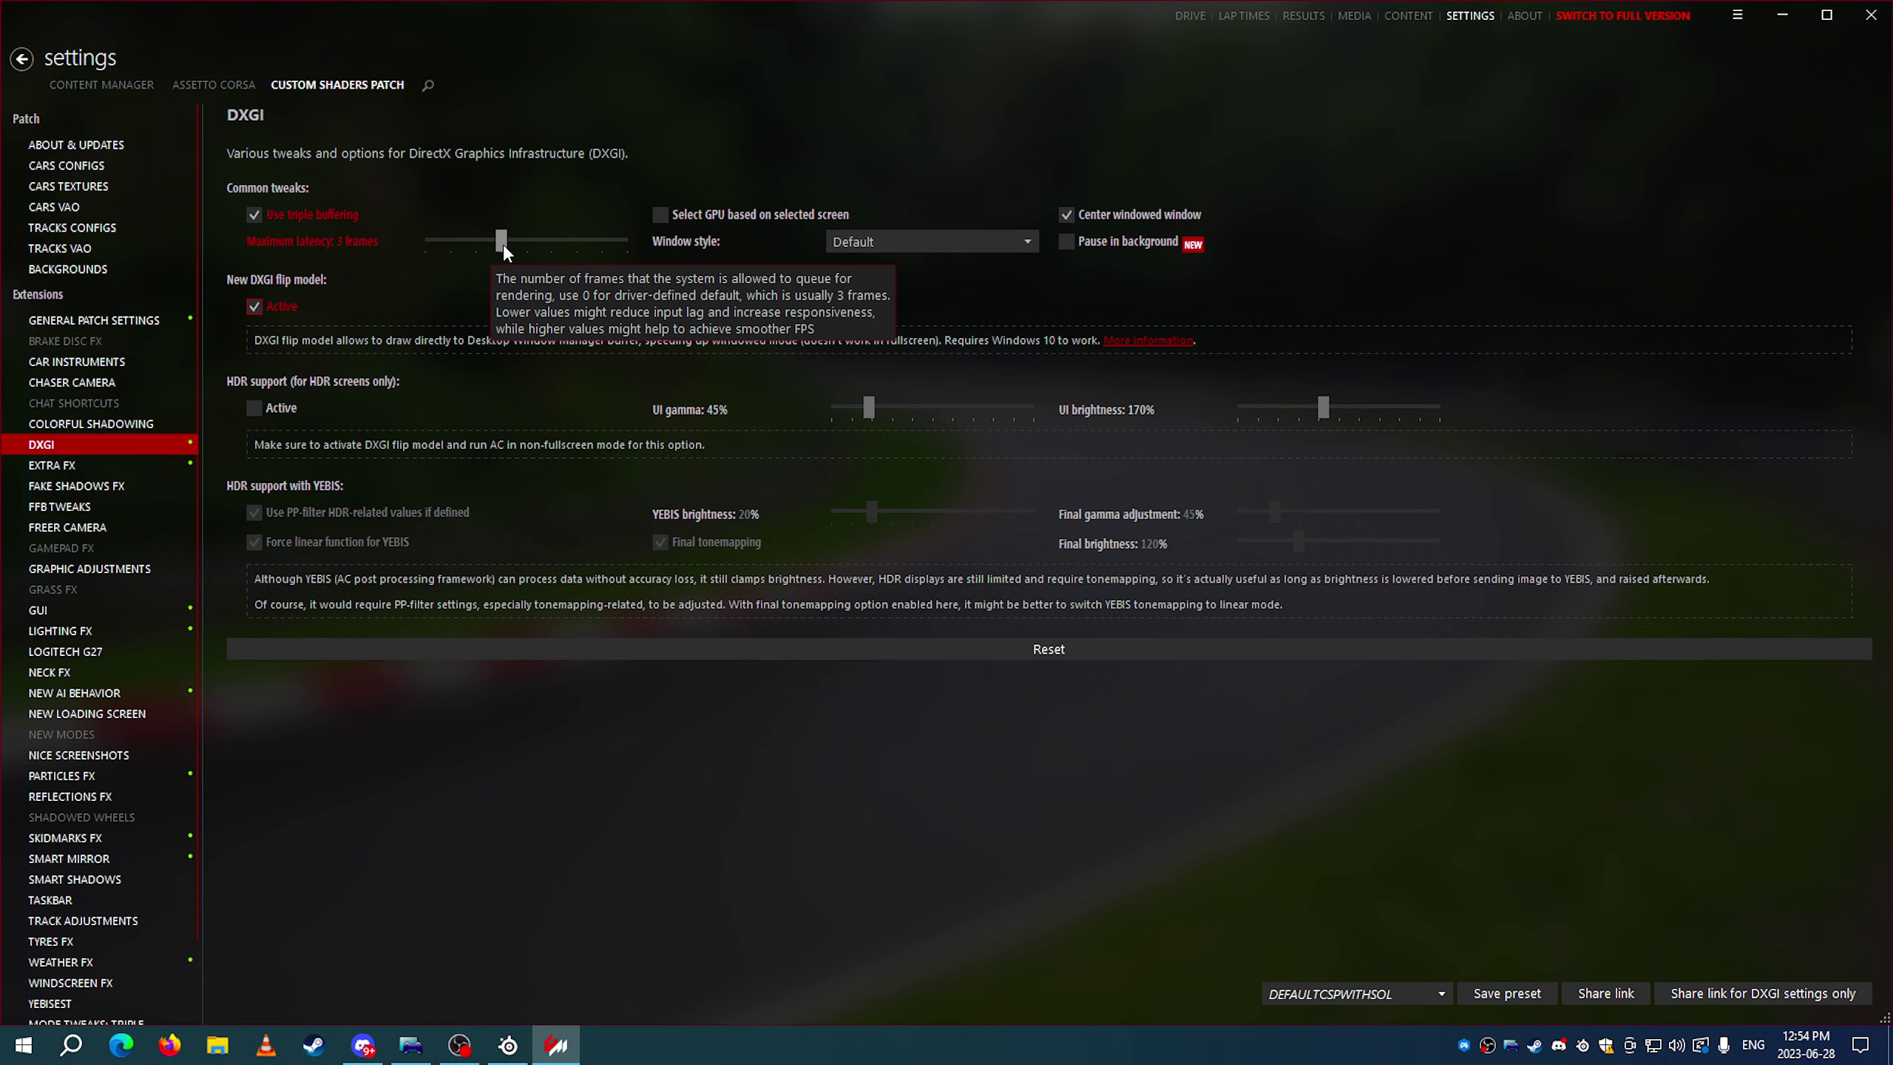
pyautogui.moveTo(504, 248); pyautogui.dragTo(508, 253)
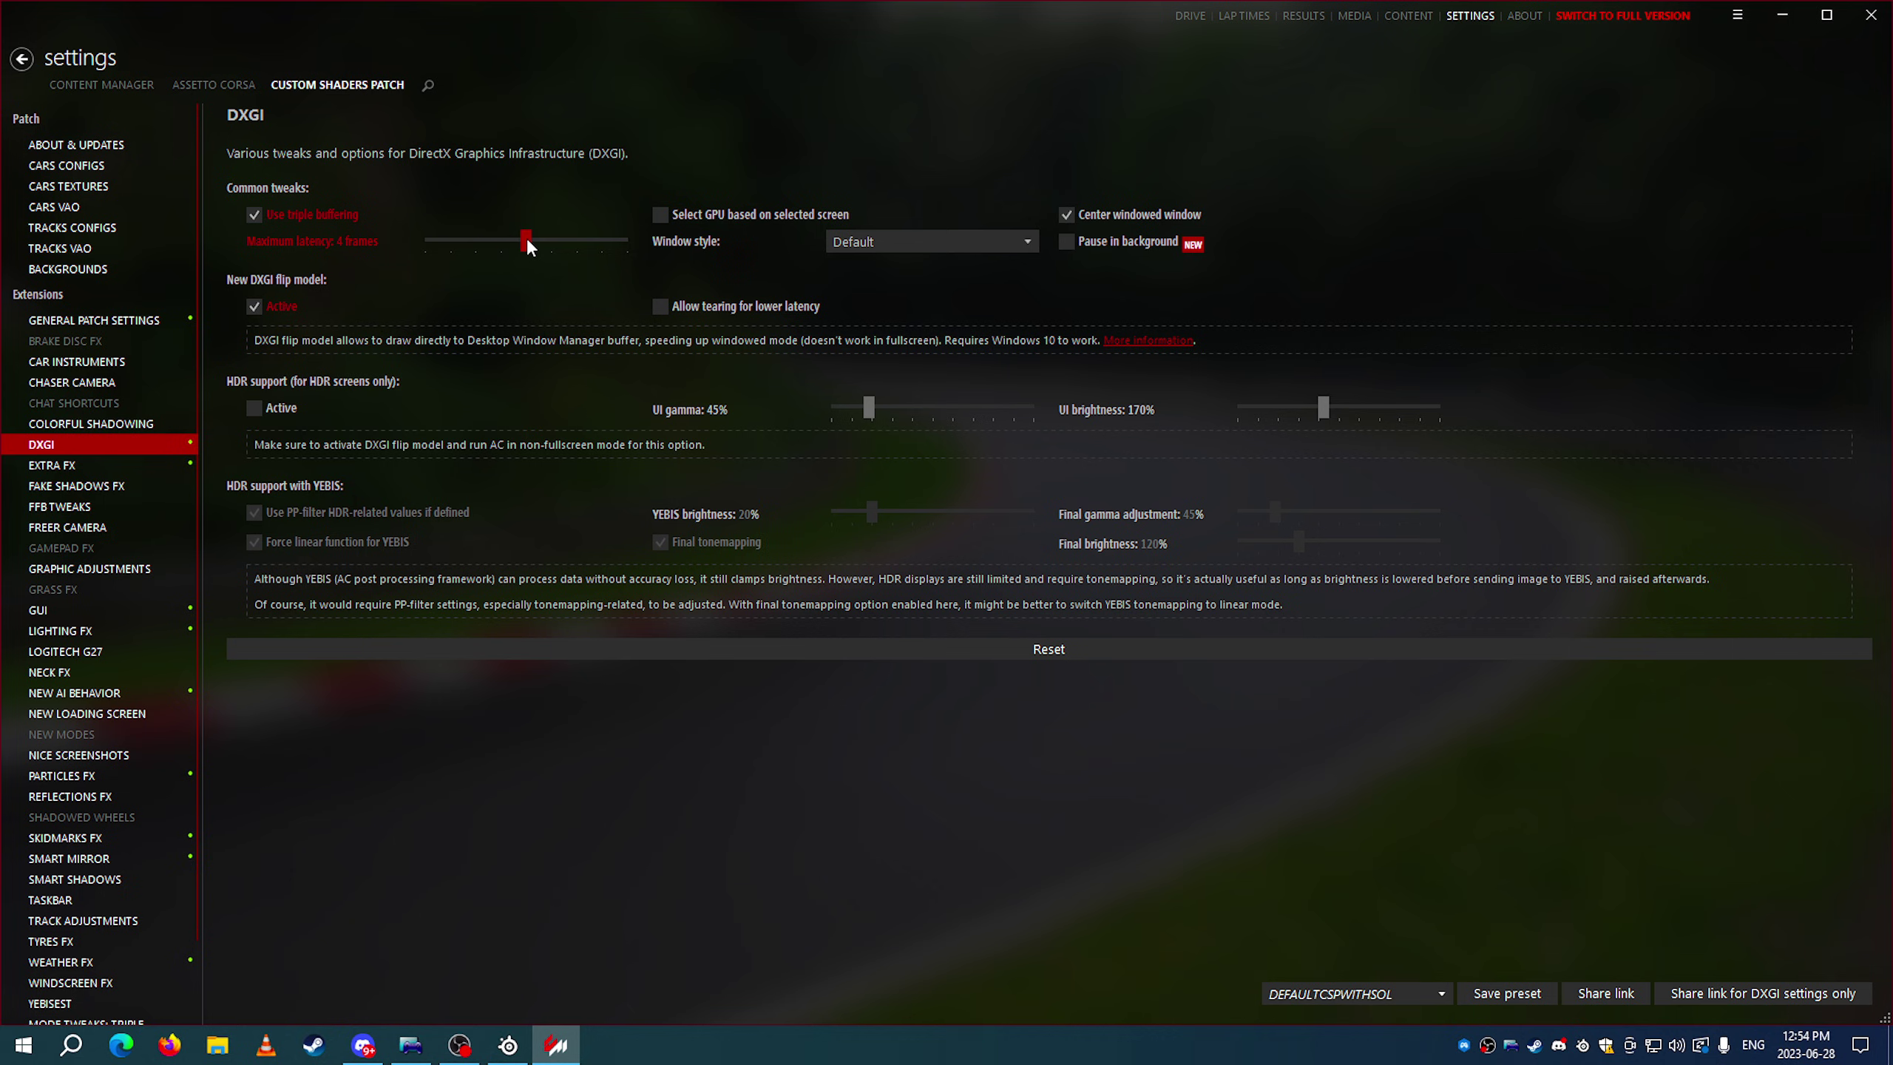
pyautogui.click(527, 240)
# Enable complete dirt removal in the Windscreen FX extension
pyautogui.click(141, 981)
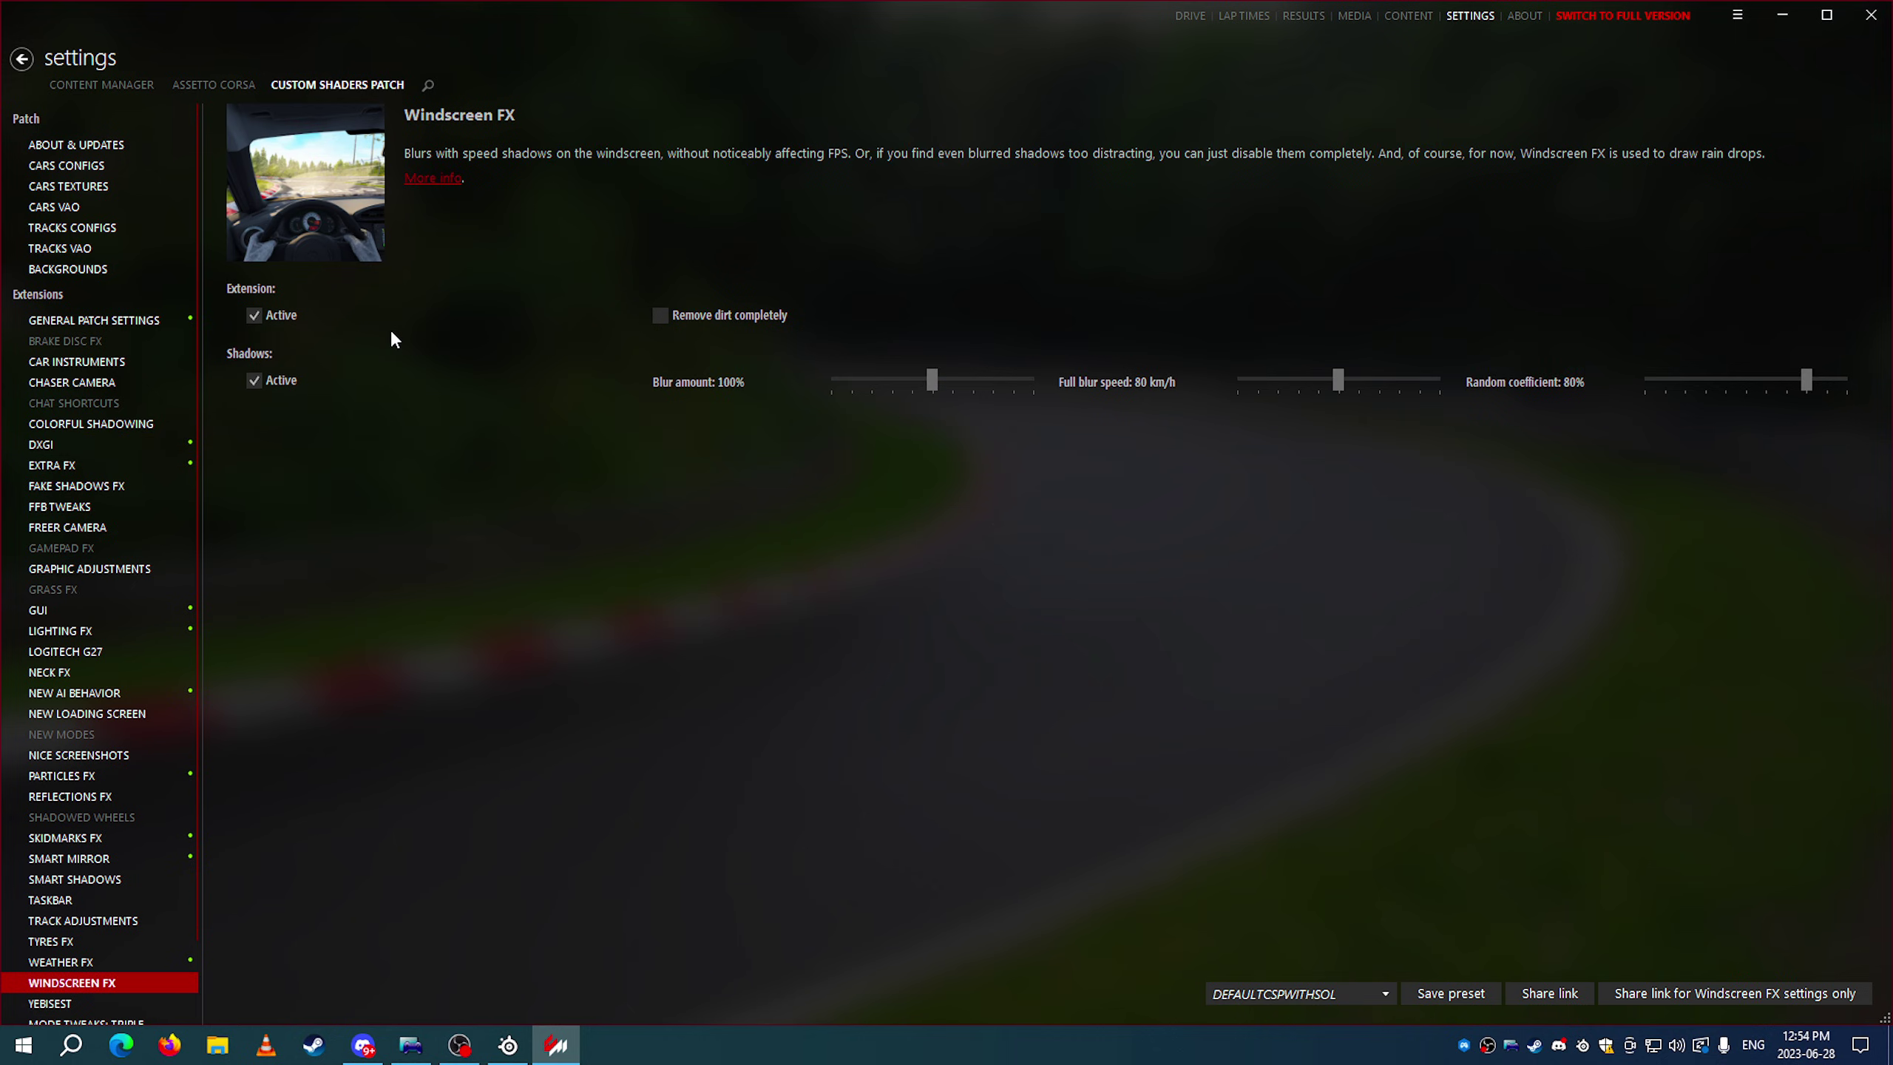
pyautogui.click(713, 317)
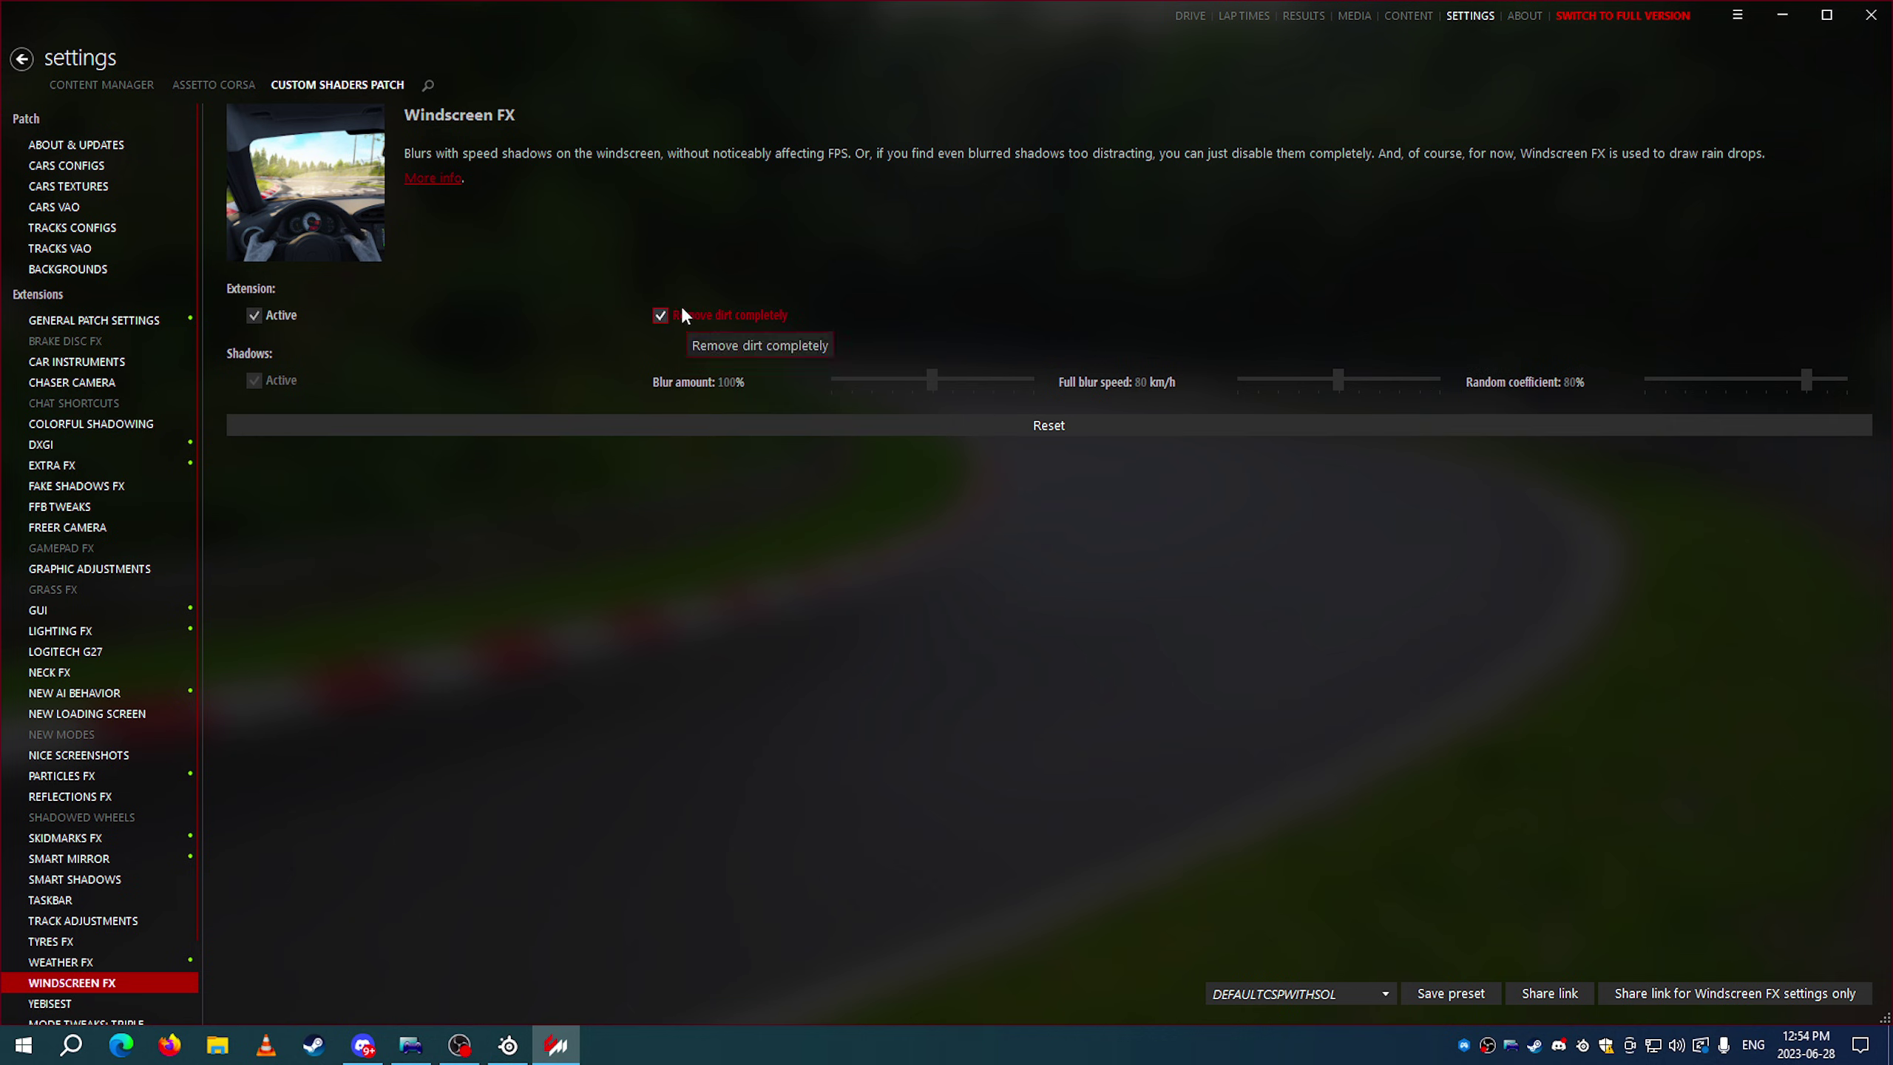
# In Assetto Corsa's View & UI settings, toggle the option to hide driver arms on and back off
pyautogui.click(225, 85)
pyautogui.click(74, 136)
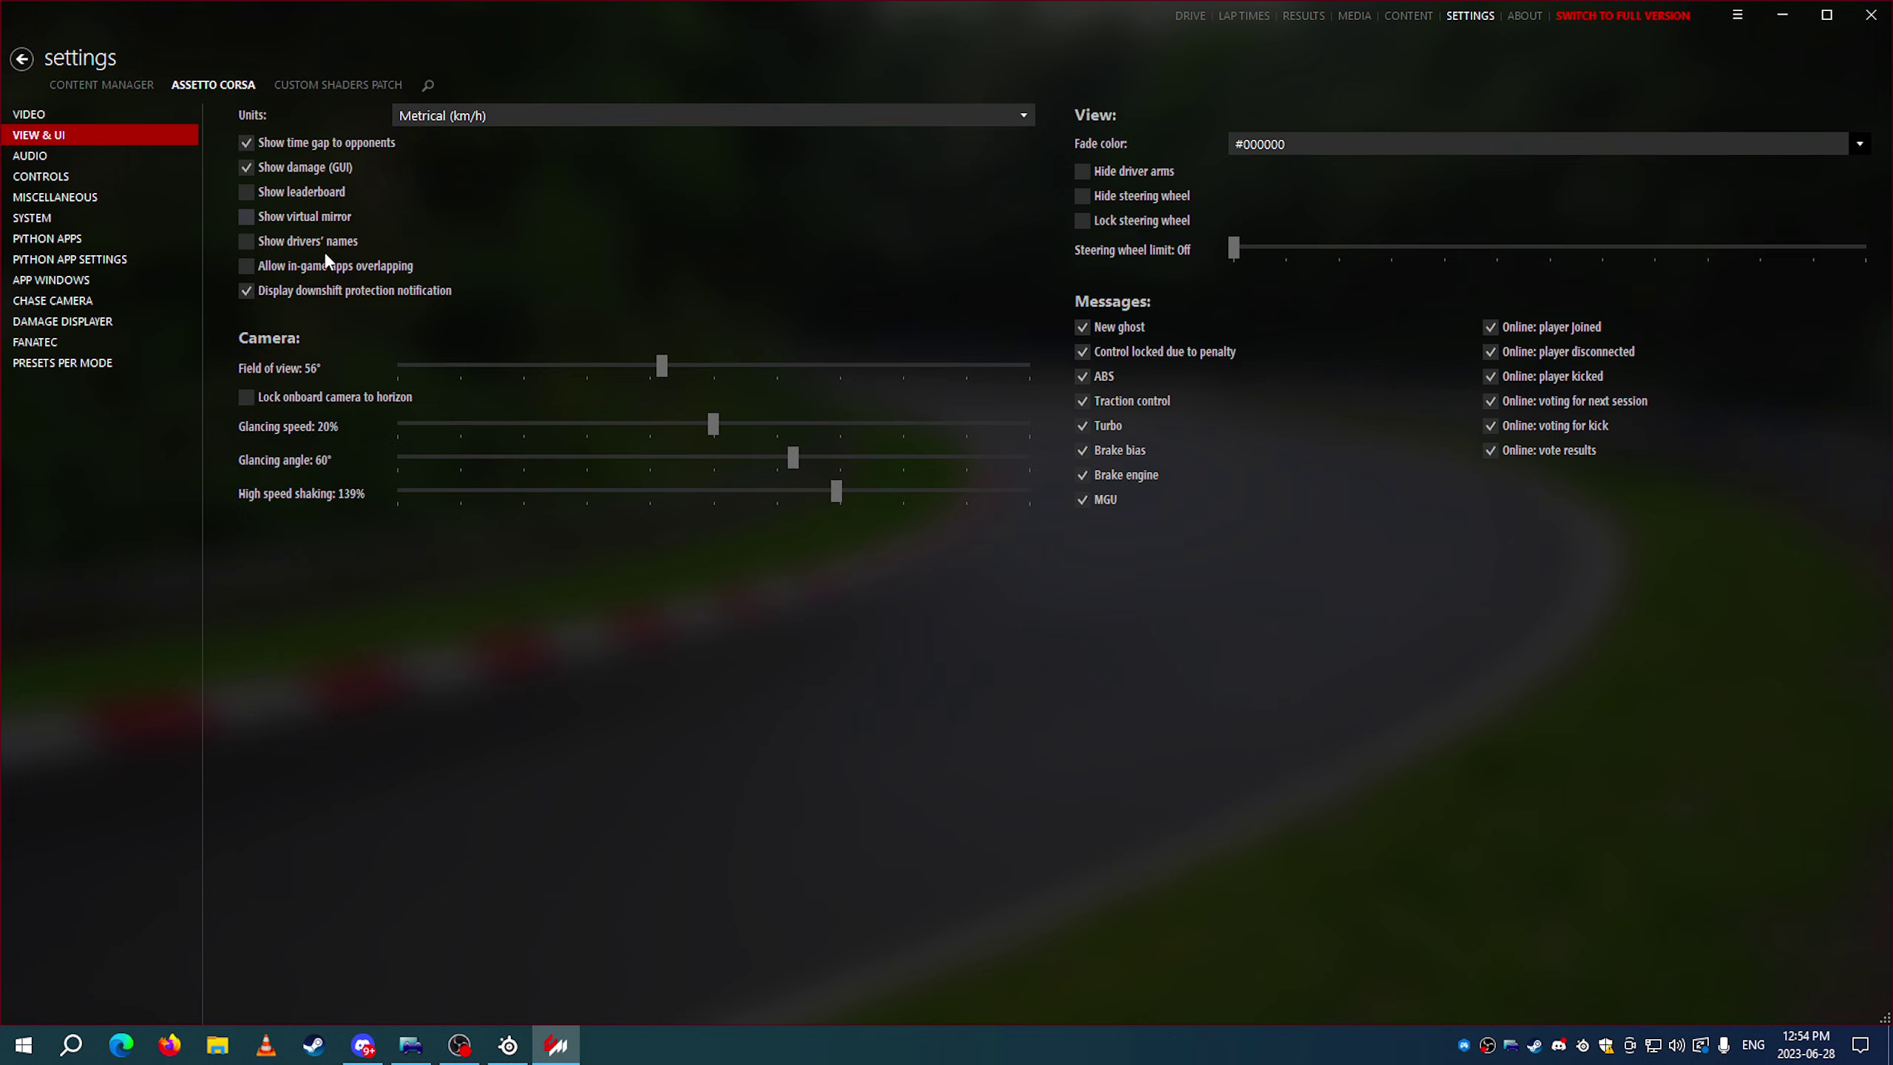
pyautogui.click(1154, 172)
pyautogui.click(1153, 170)
# Review the Logitech G27, Neck FX, New Loading Screen, FFB Tweaks, Fake Shadows FX and Extra FX extension settings, and return to View & UI
pyautogui.click(295, 86)
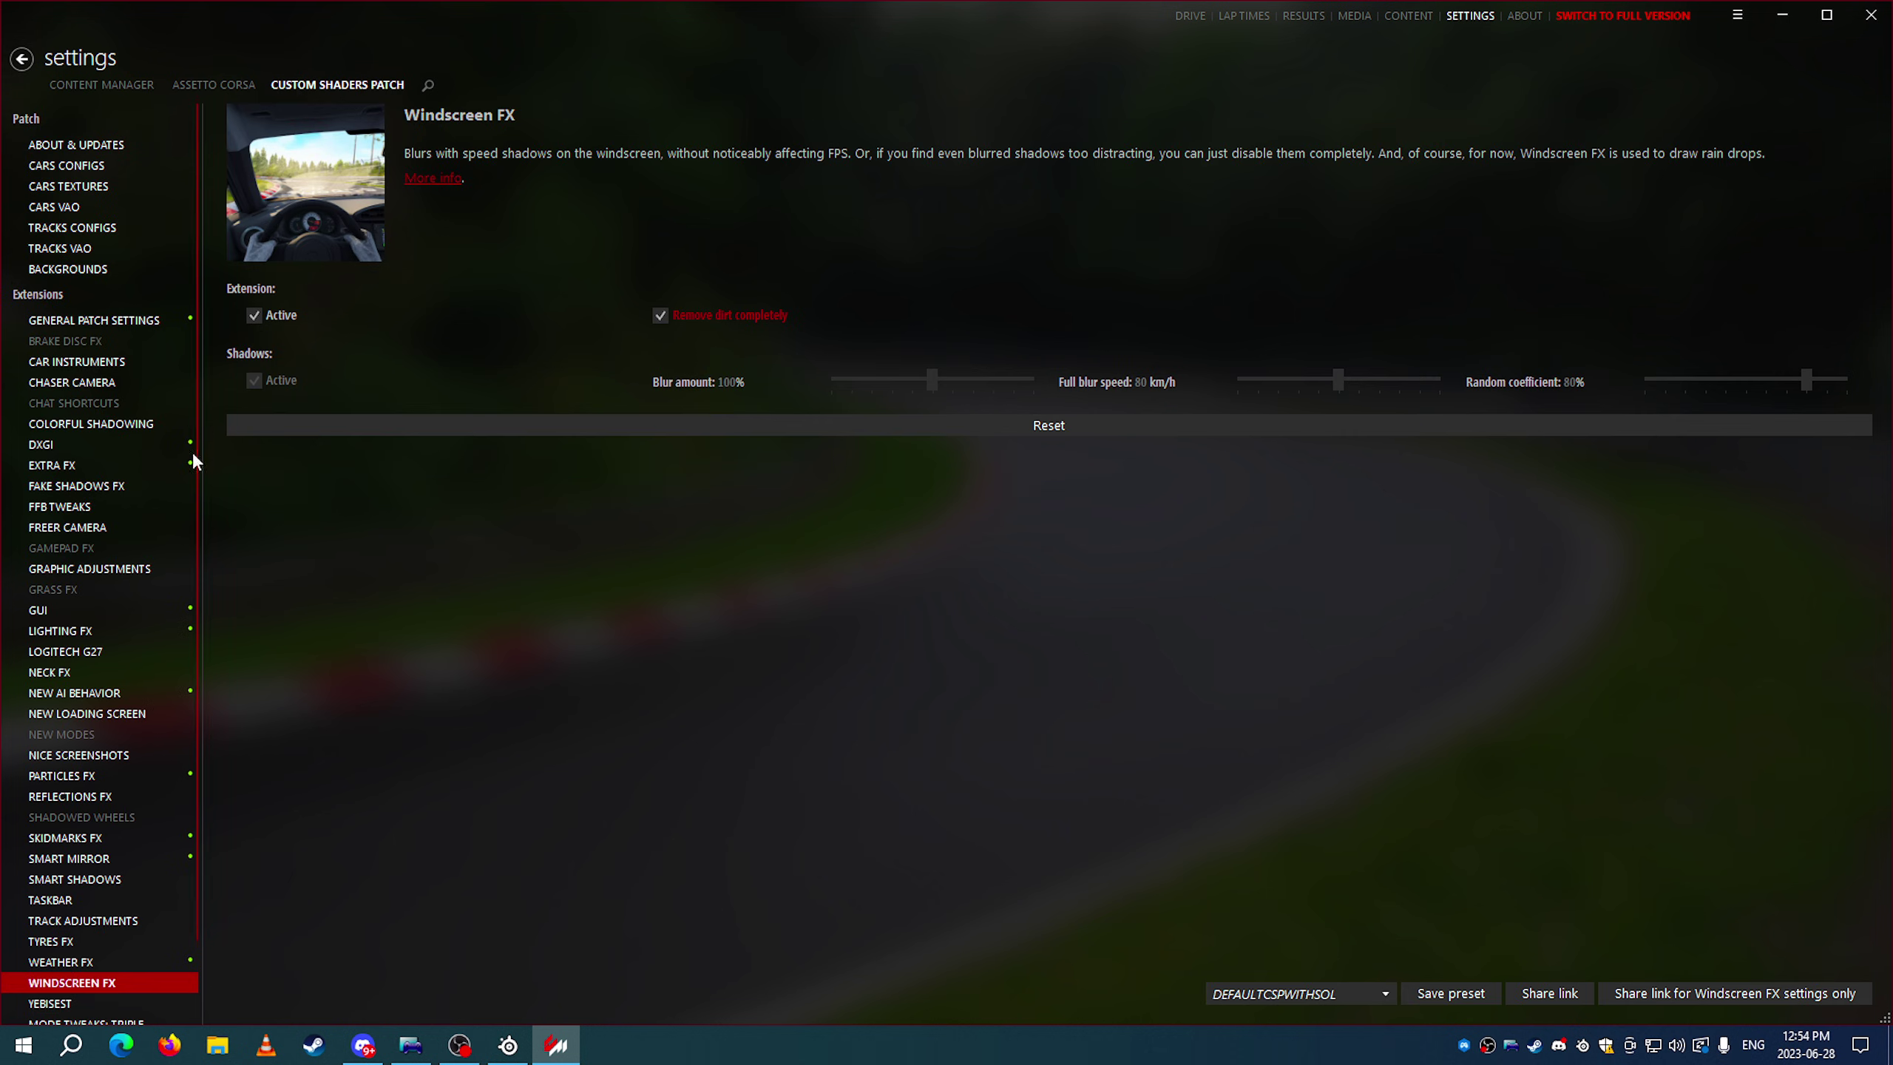
pyautogui.scroll(-3, 144, 515)
pyautogui.click(125, 551)
pyautogui.click(126, 534)
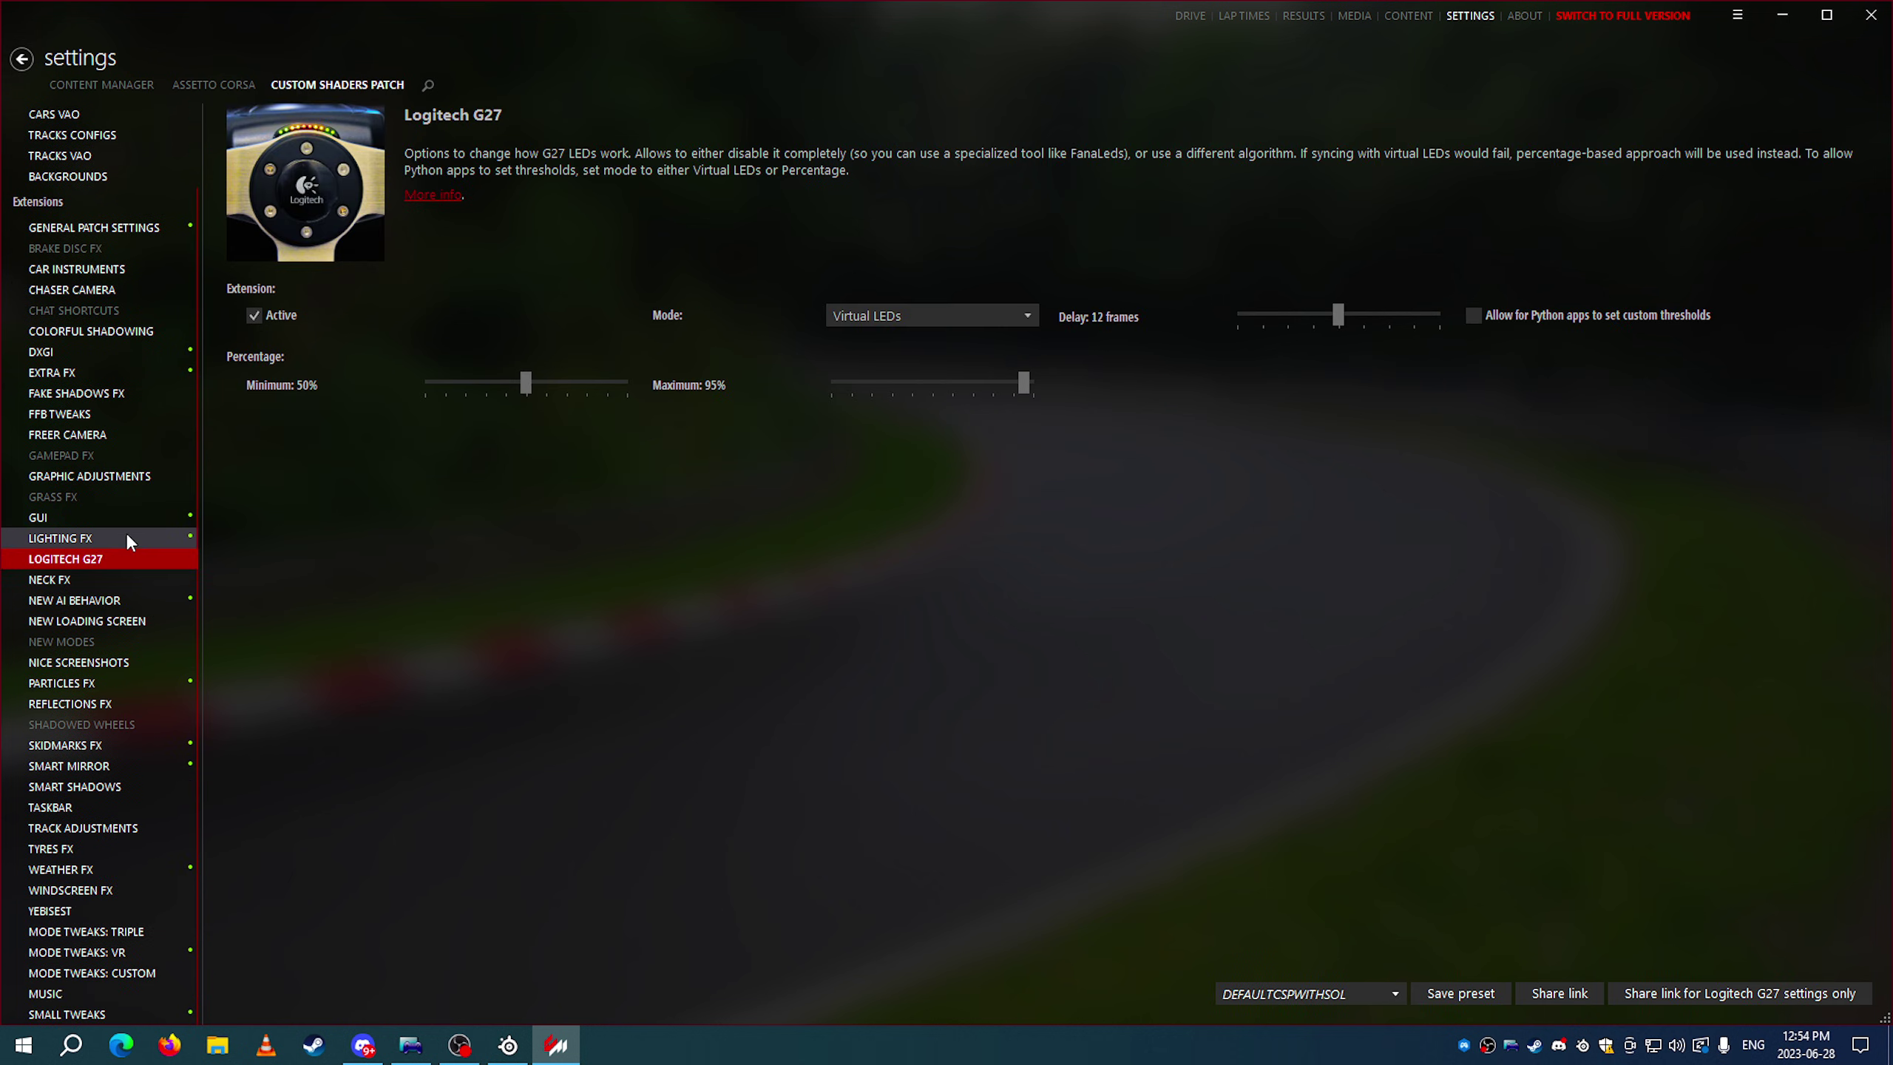
pyautogui.click(127, 579)
pyautogui.click(128, 621)
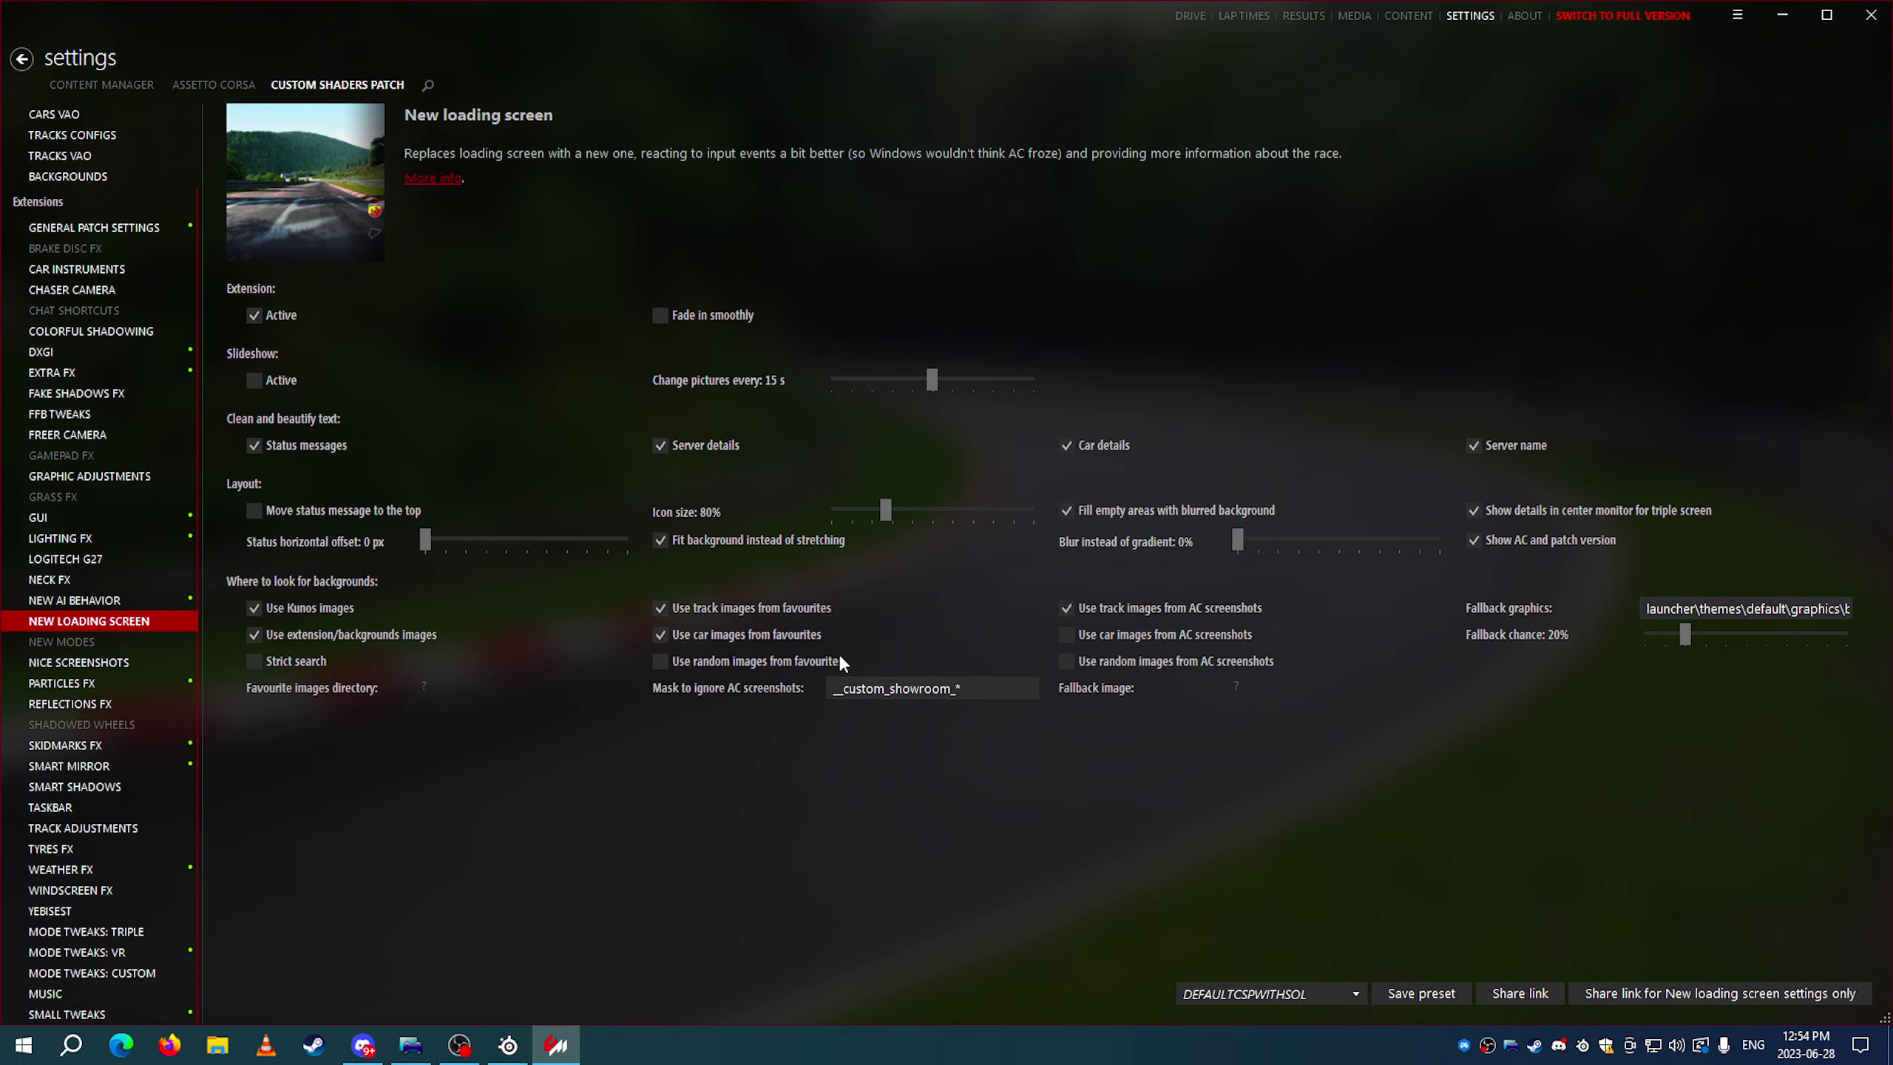
pyautogui.click(64, 415)
pyautogui.click(68, 392)
pyautogui.click(65, 372)
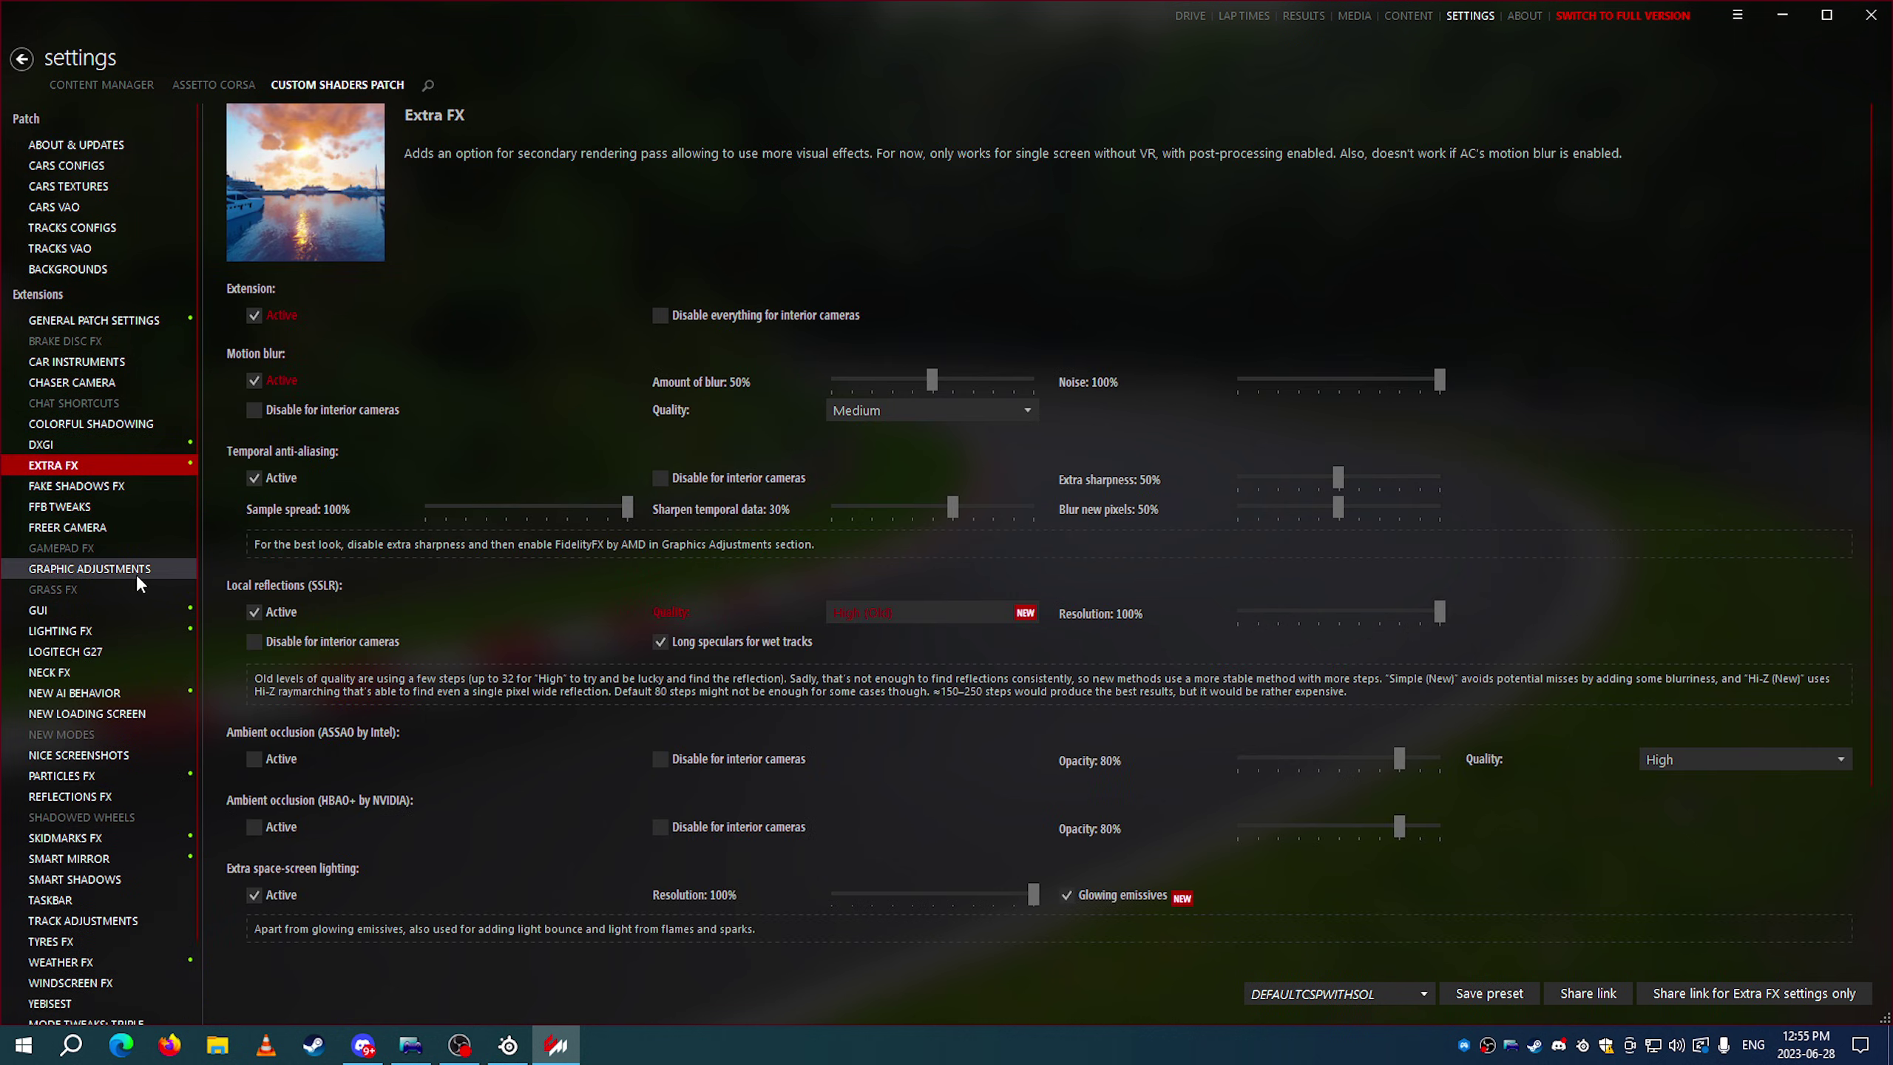
pyautogui.click(210, 81)
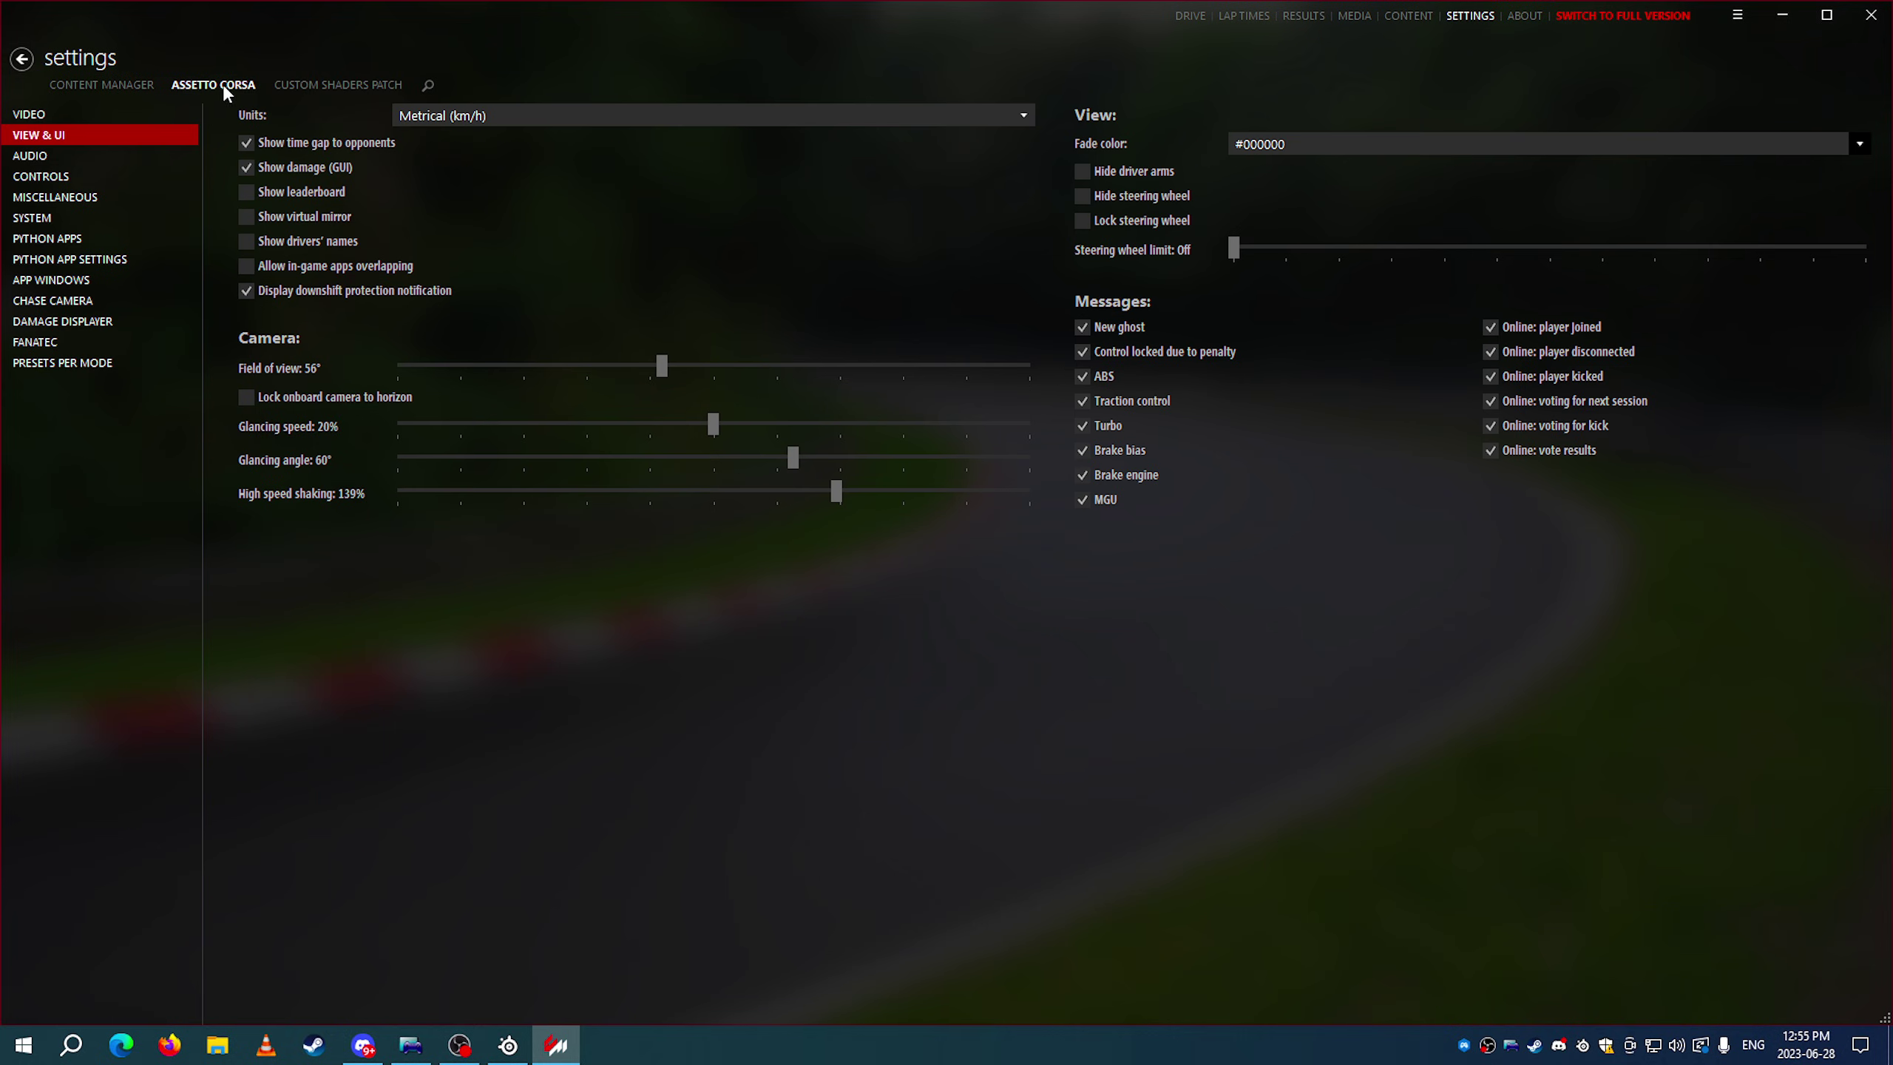
pyautogui.click(321, 84)
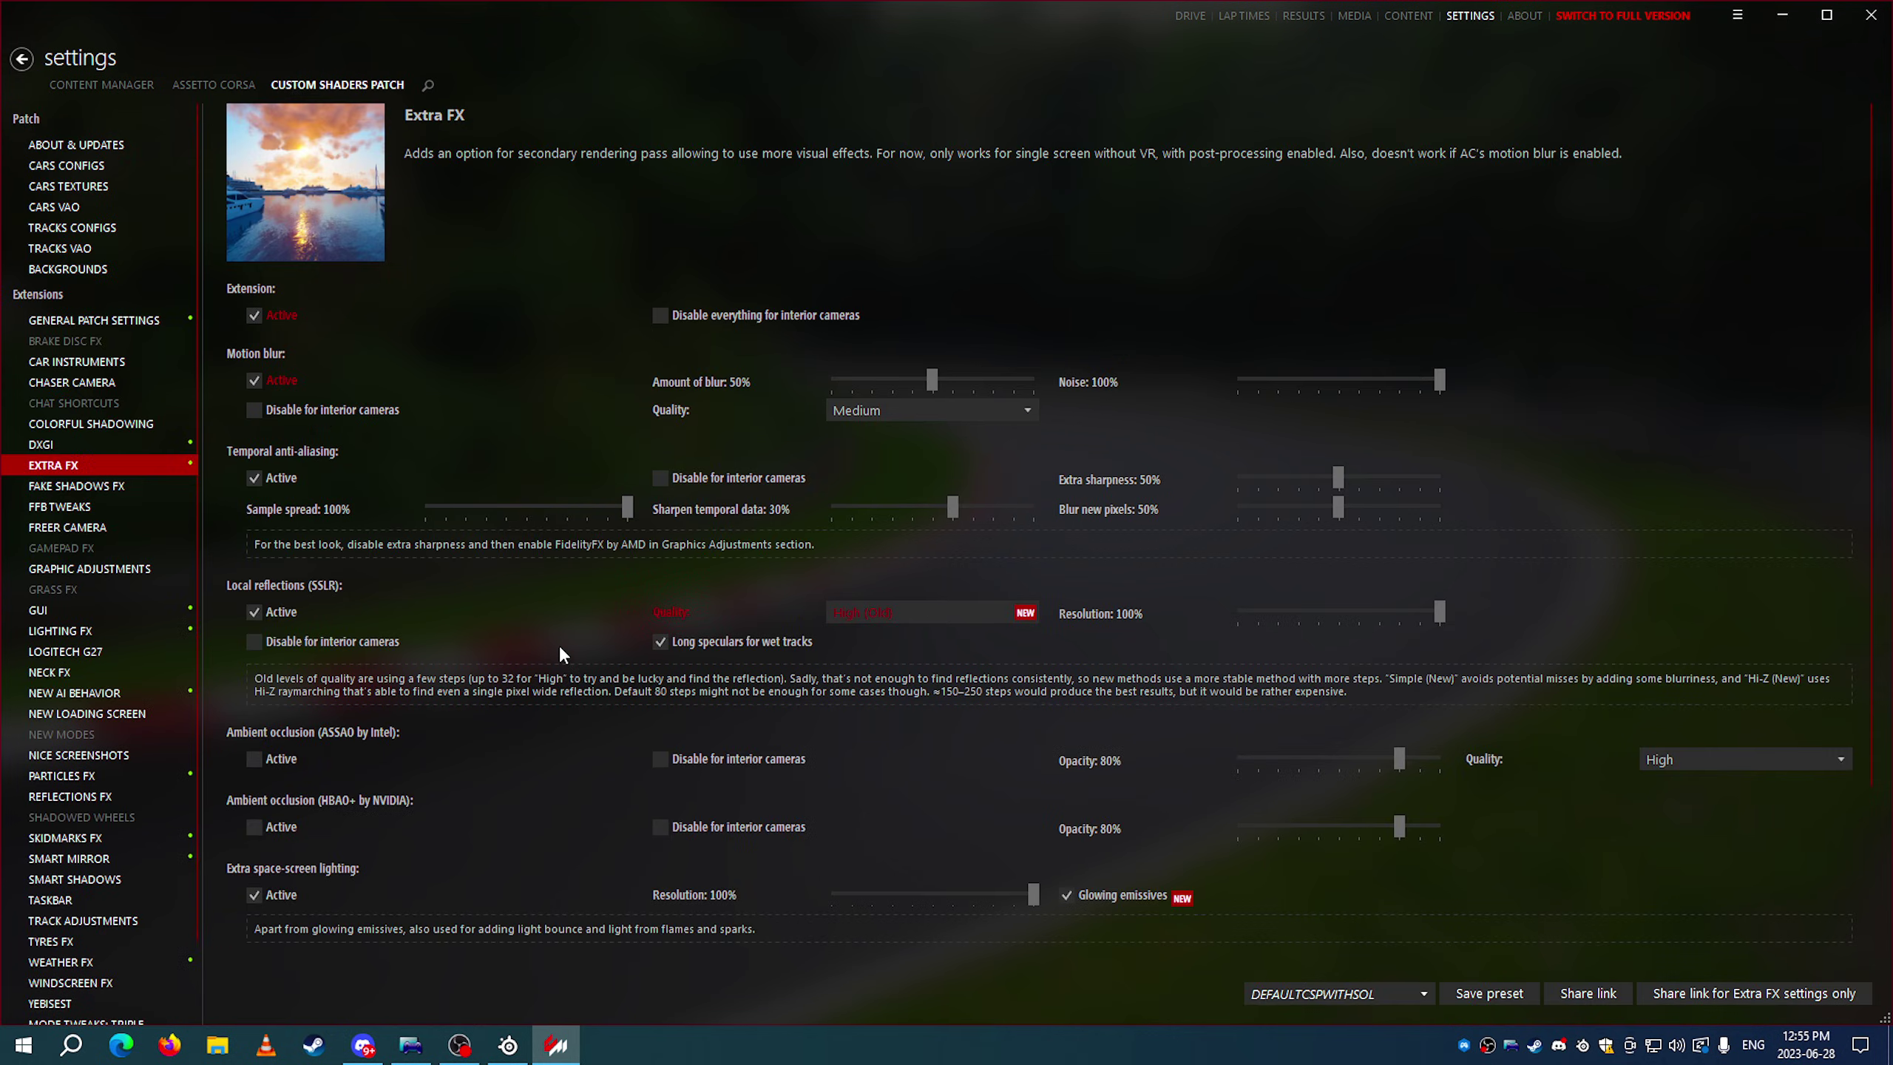
pyautogui.scroll(-3, 565, 659)
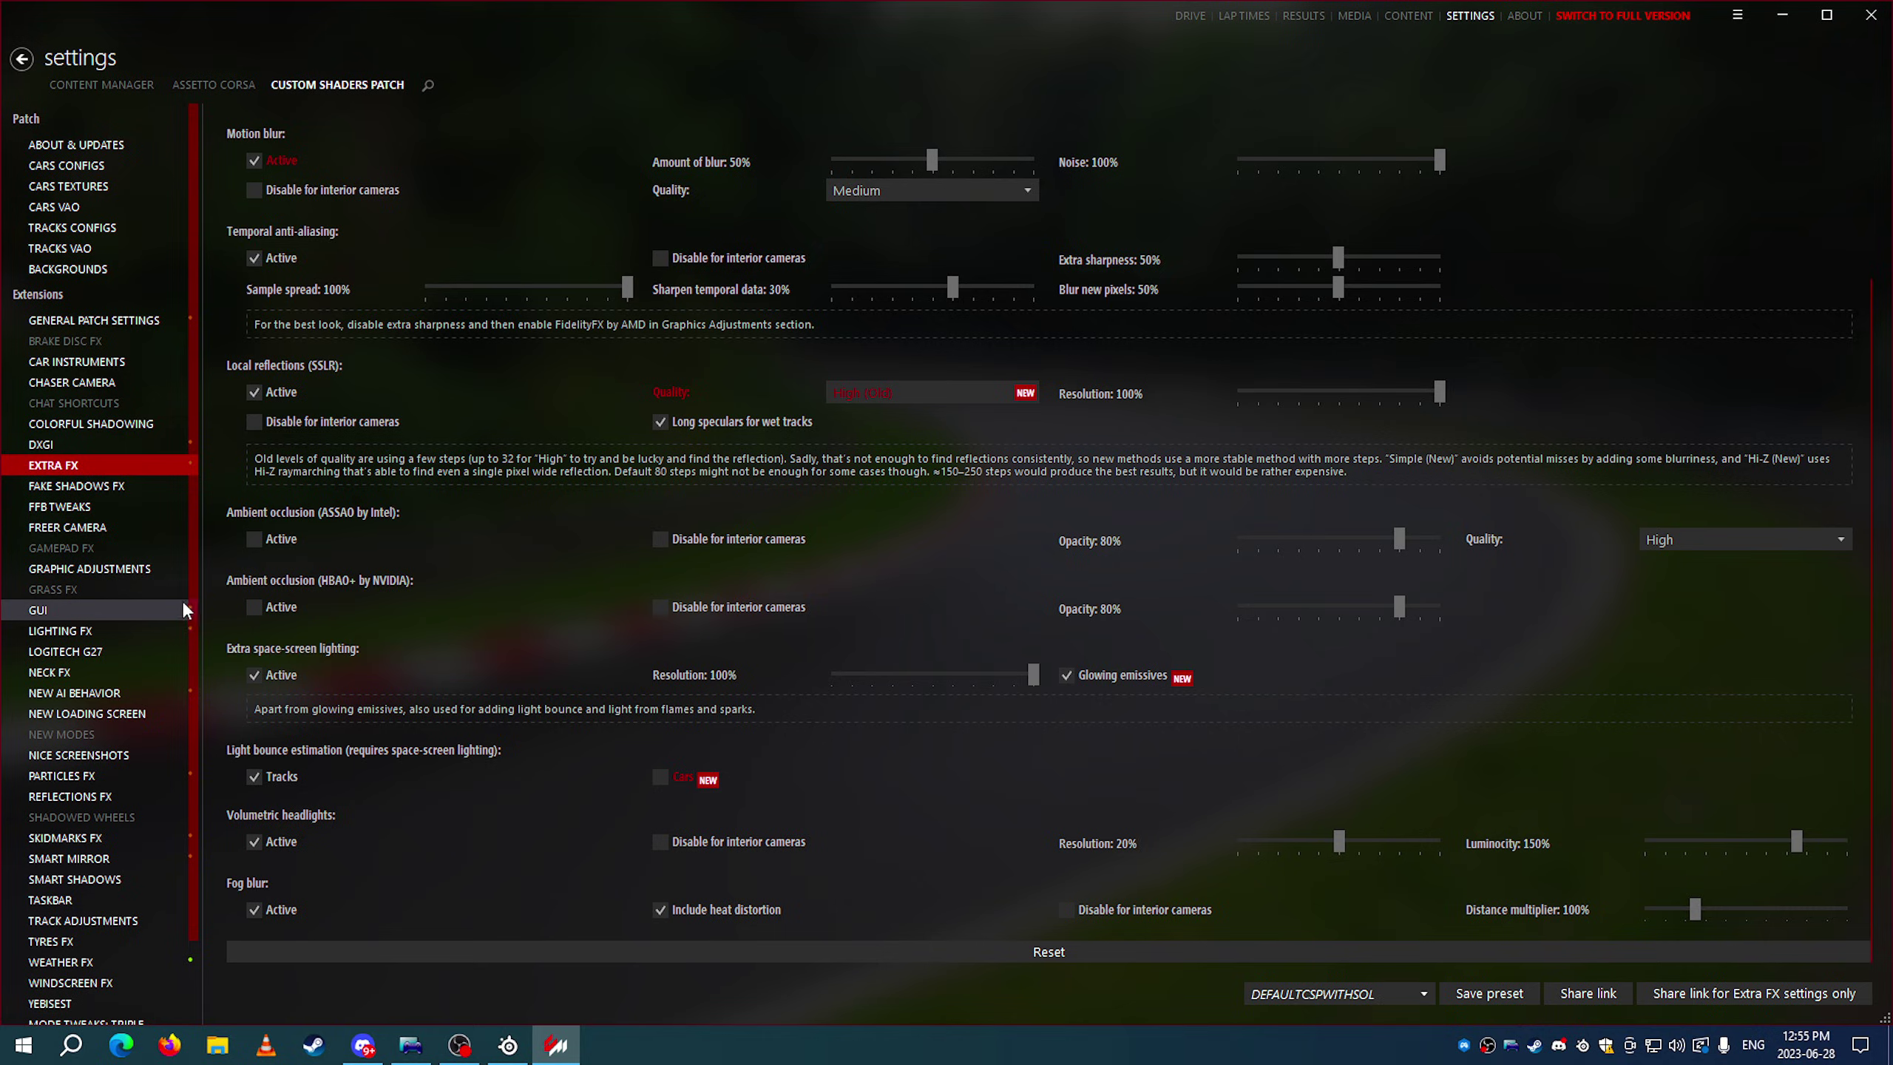
pyautogui.click(219, 85)
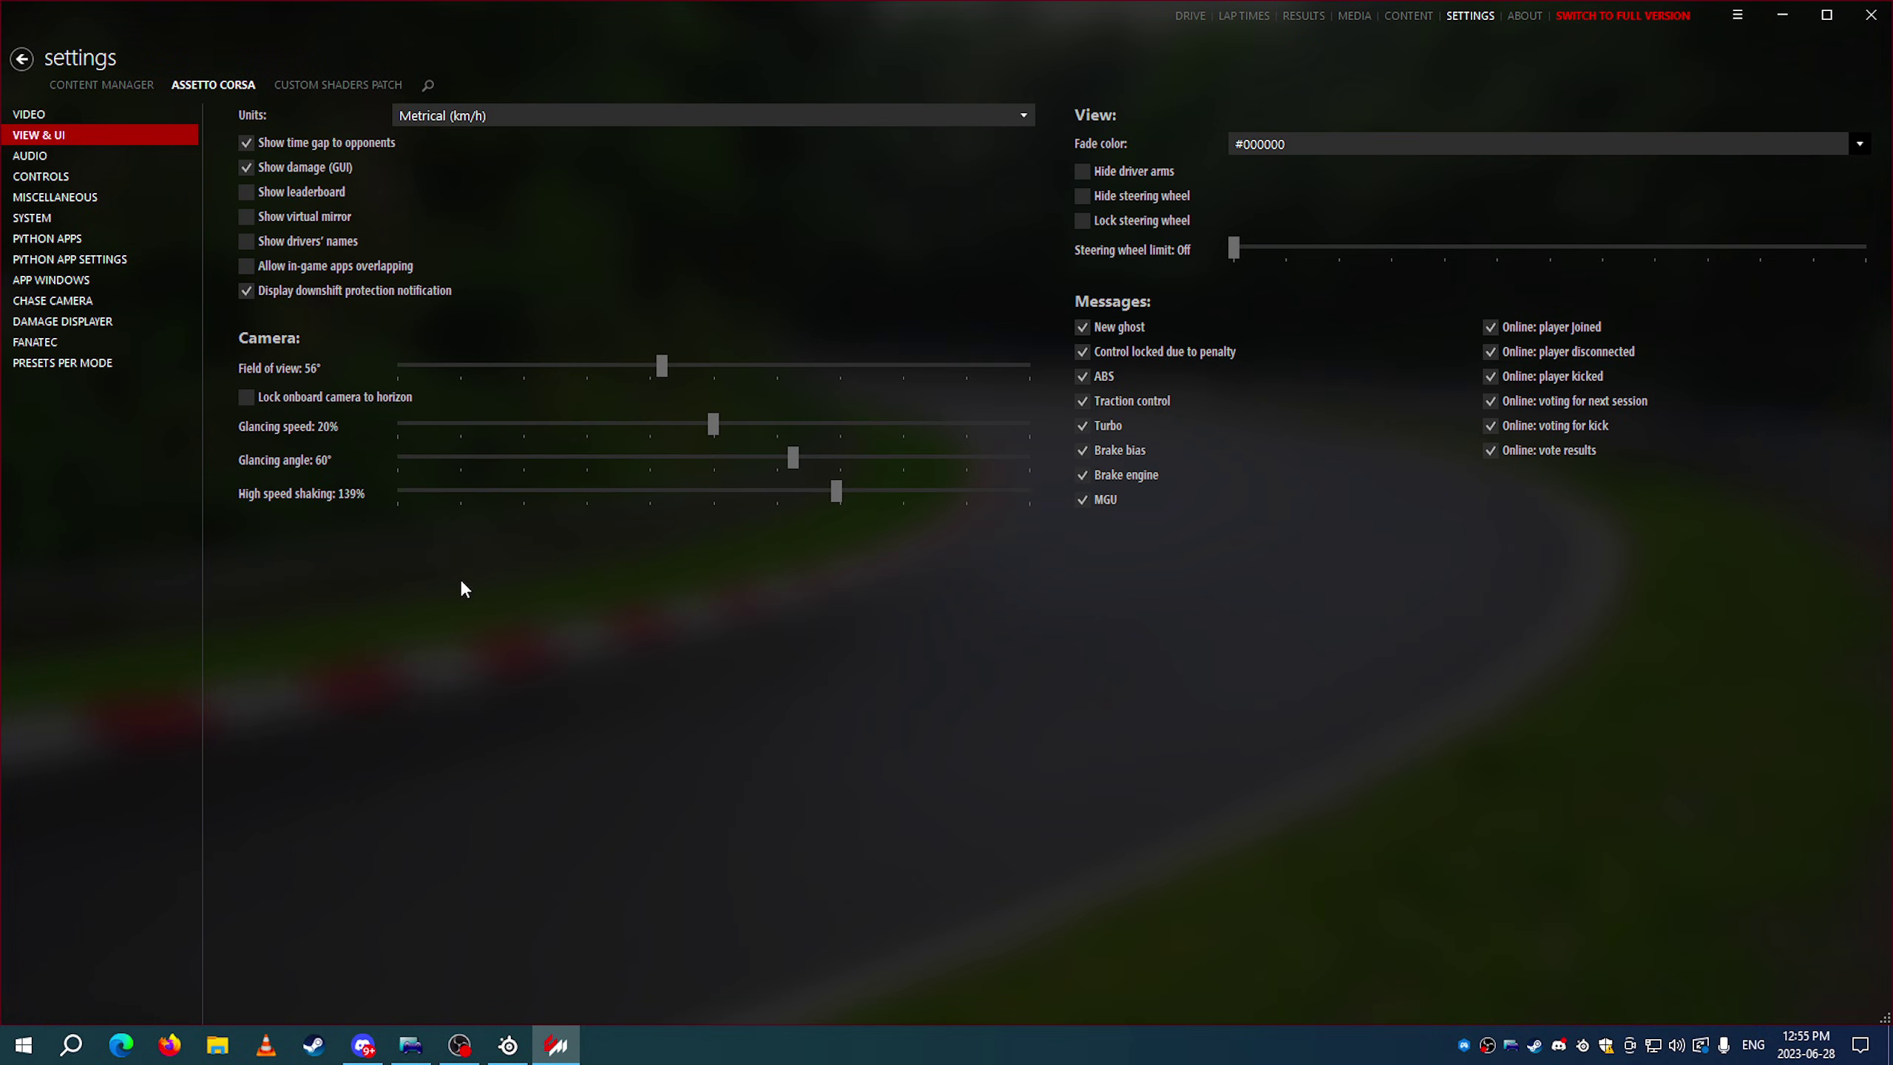